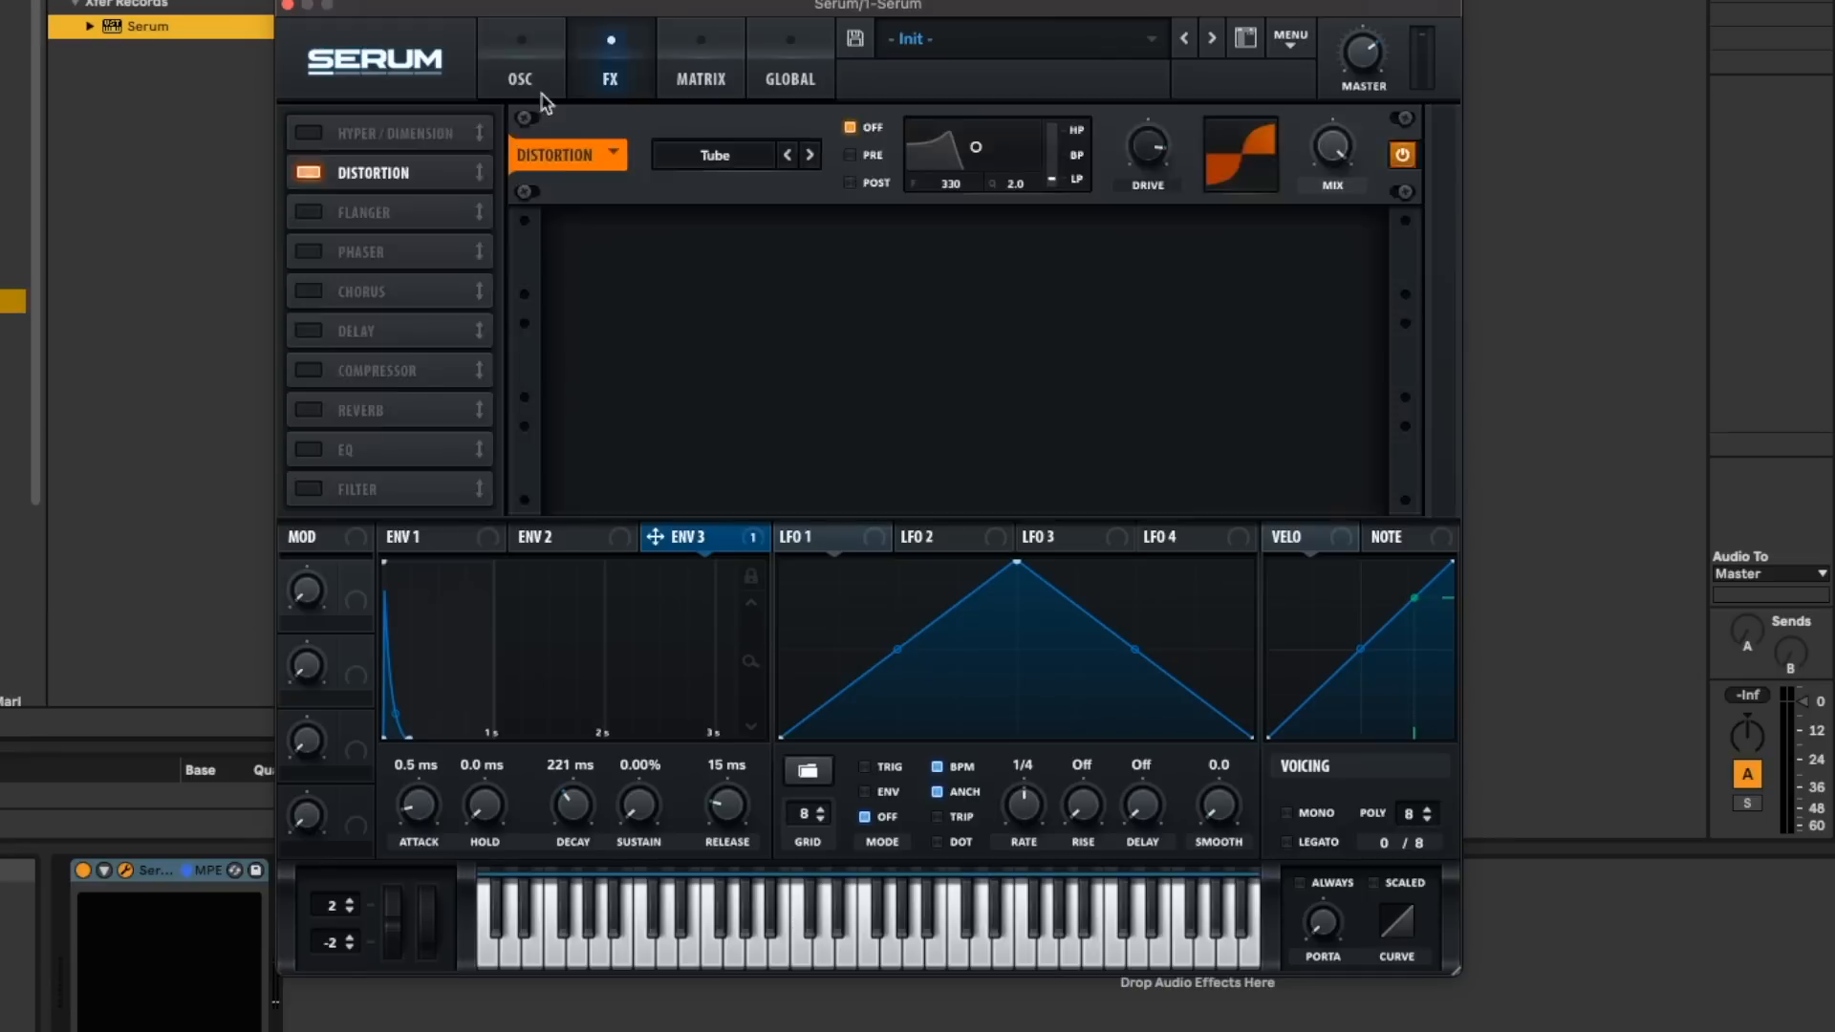
- Set Env 1's sustain to -5.4 dB, its decay to 737 ms and its release to 447 ms
left_click(520, 68)
left_click(449, 537)
left_click_drag(718, 811, 647, 891)
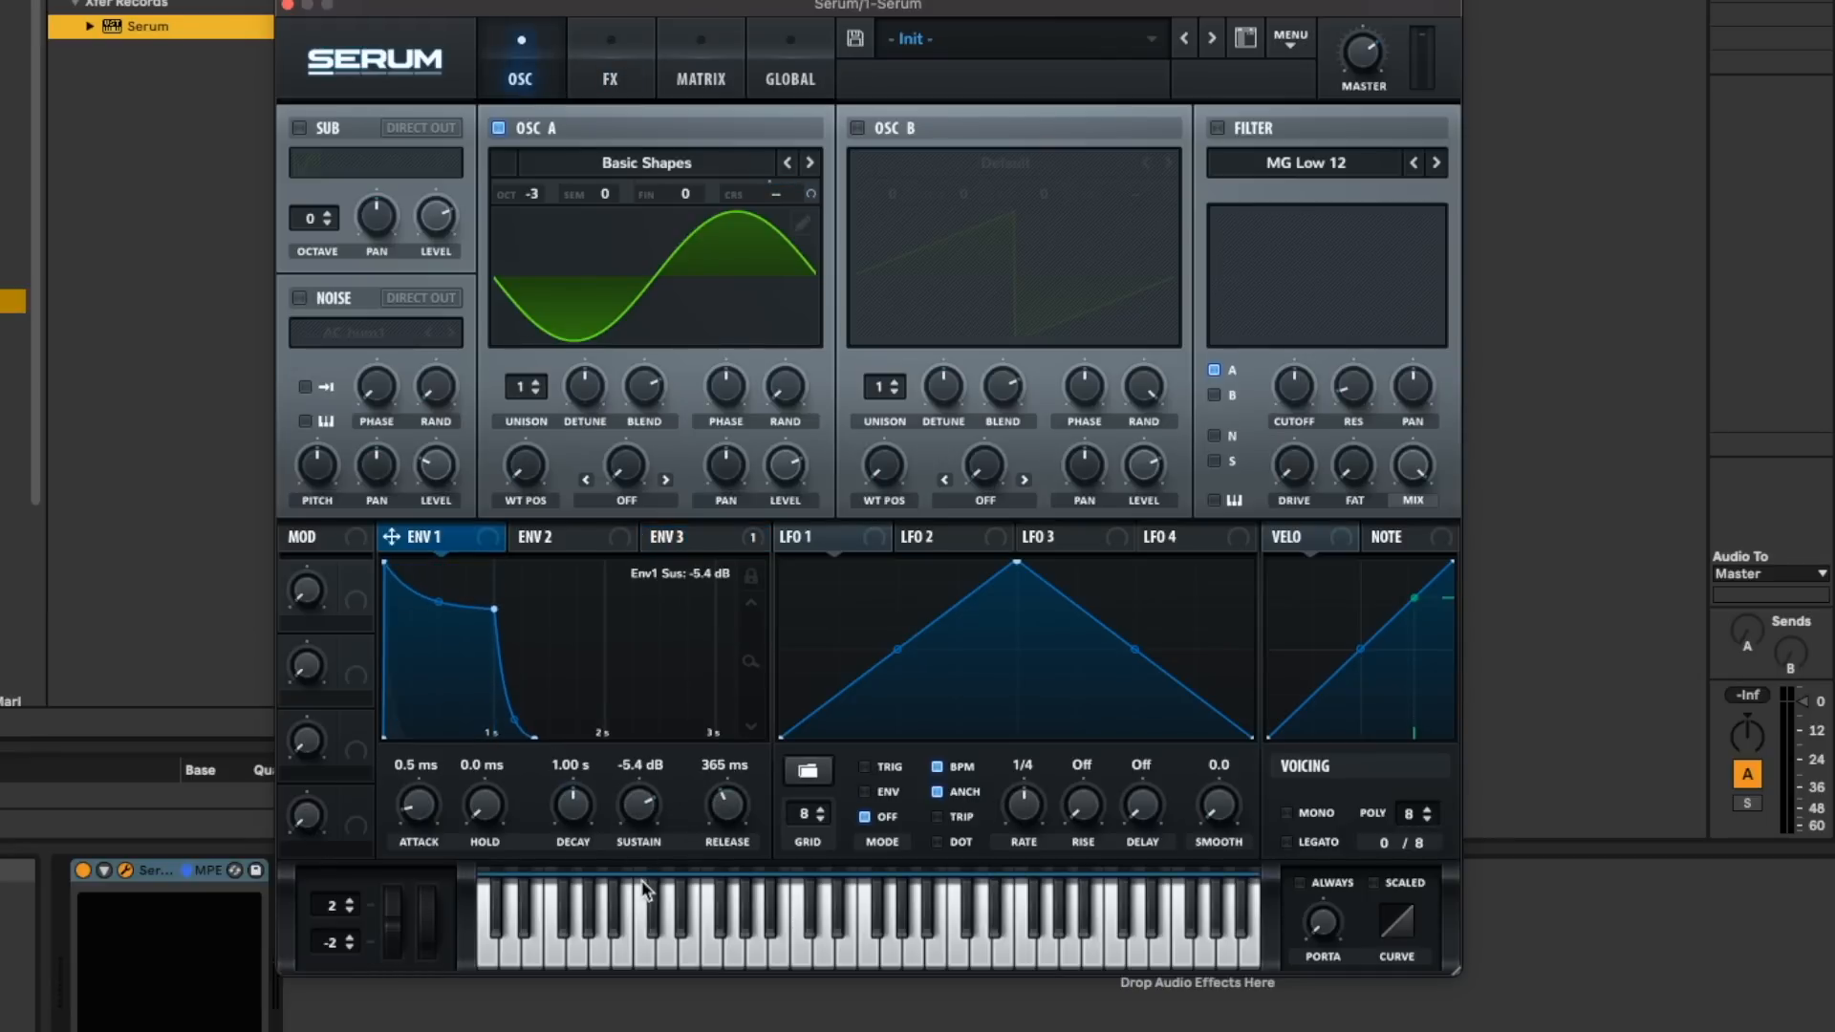
left_click_drag(573, 805, 754, 823)
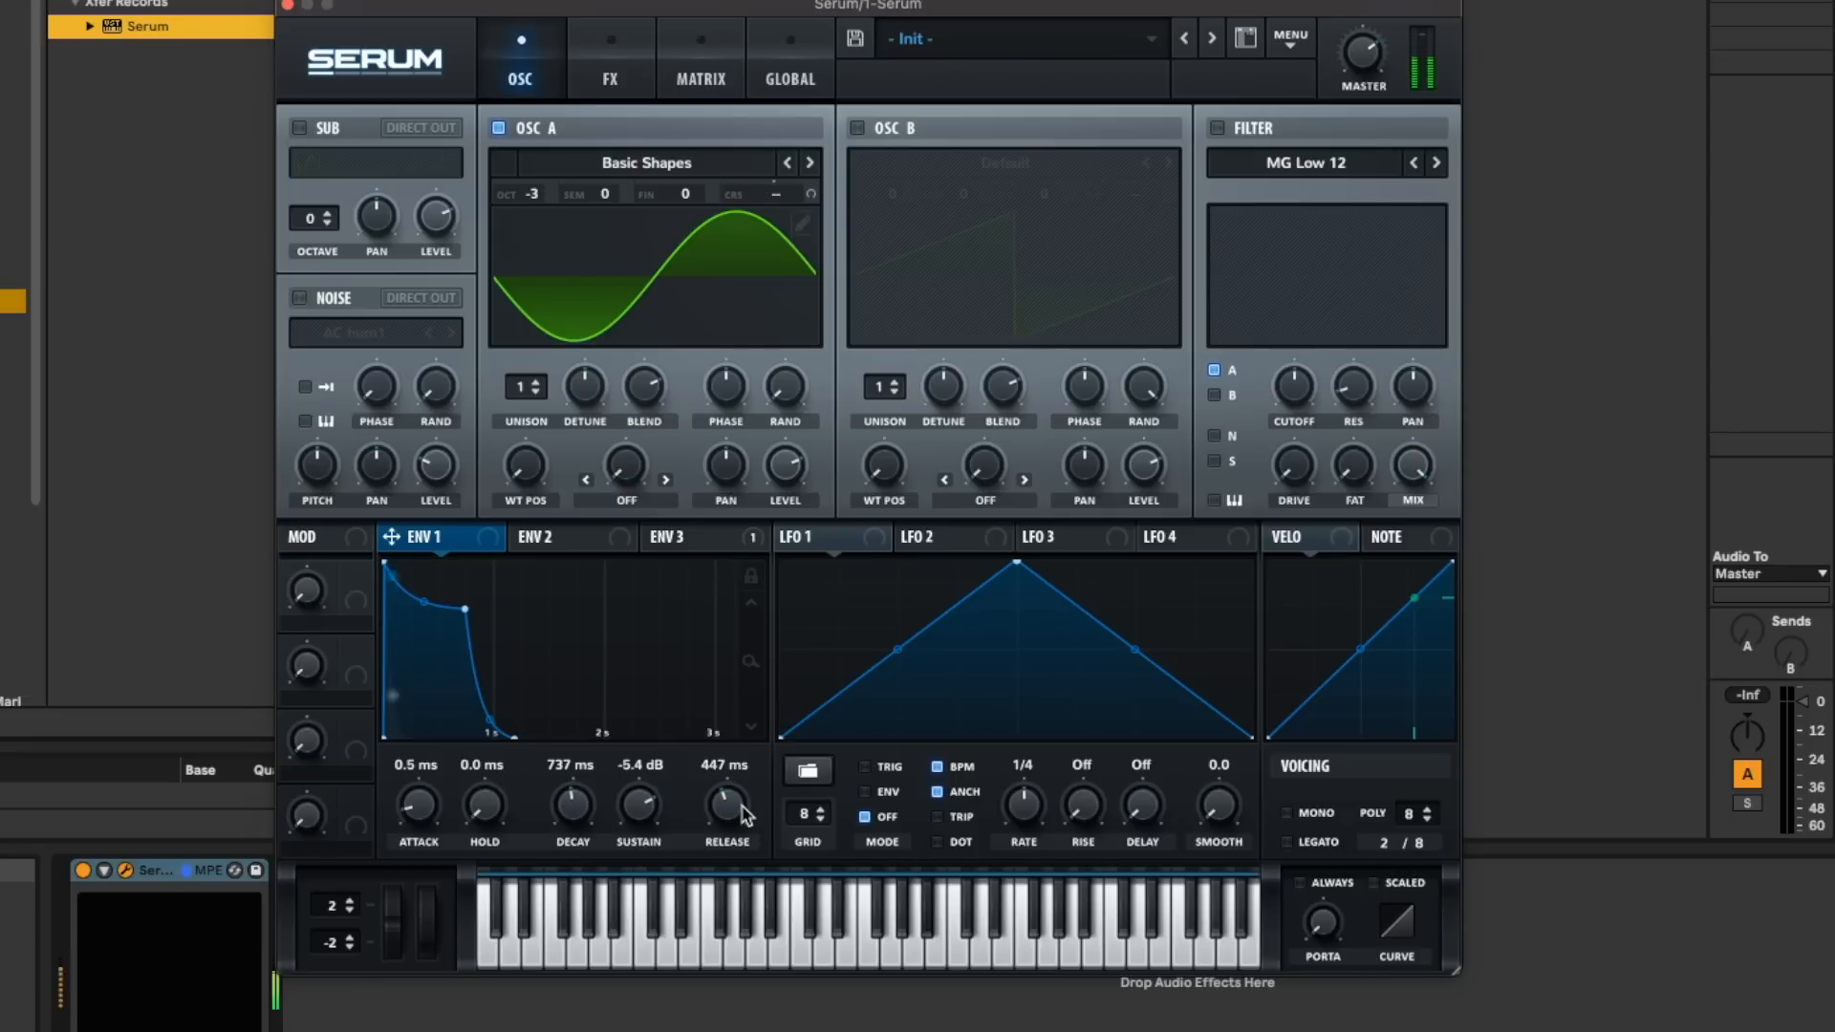
left_click(609, 78)
left_click(520, 78)
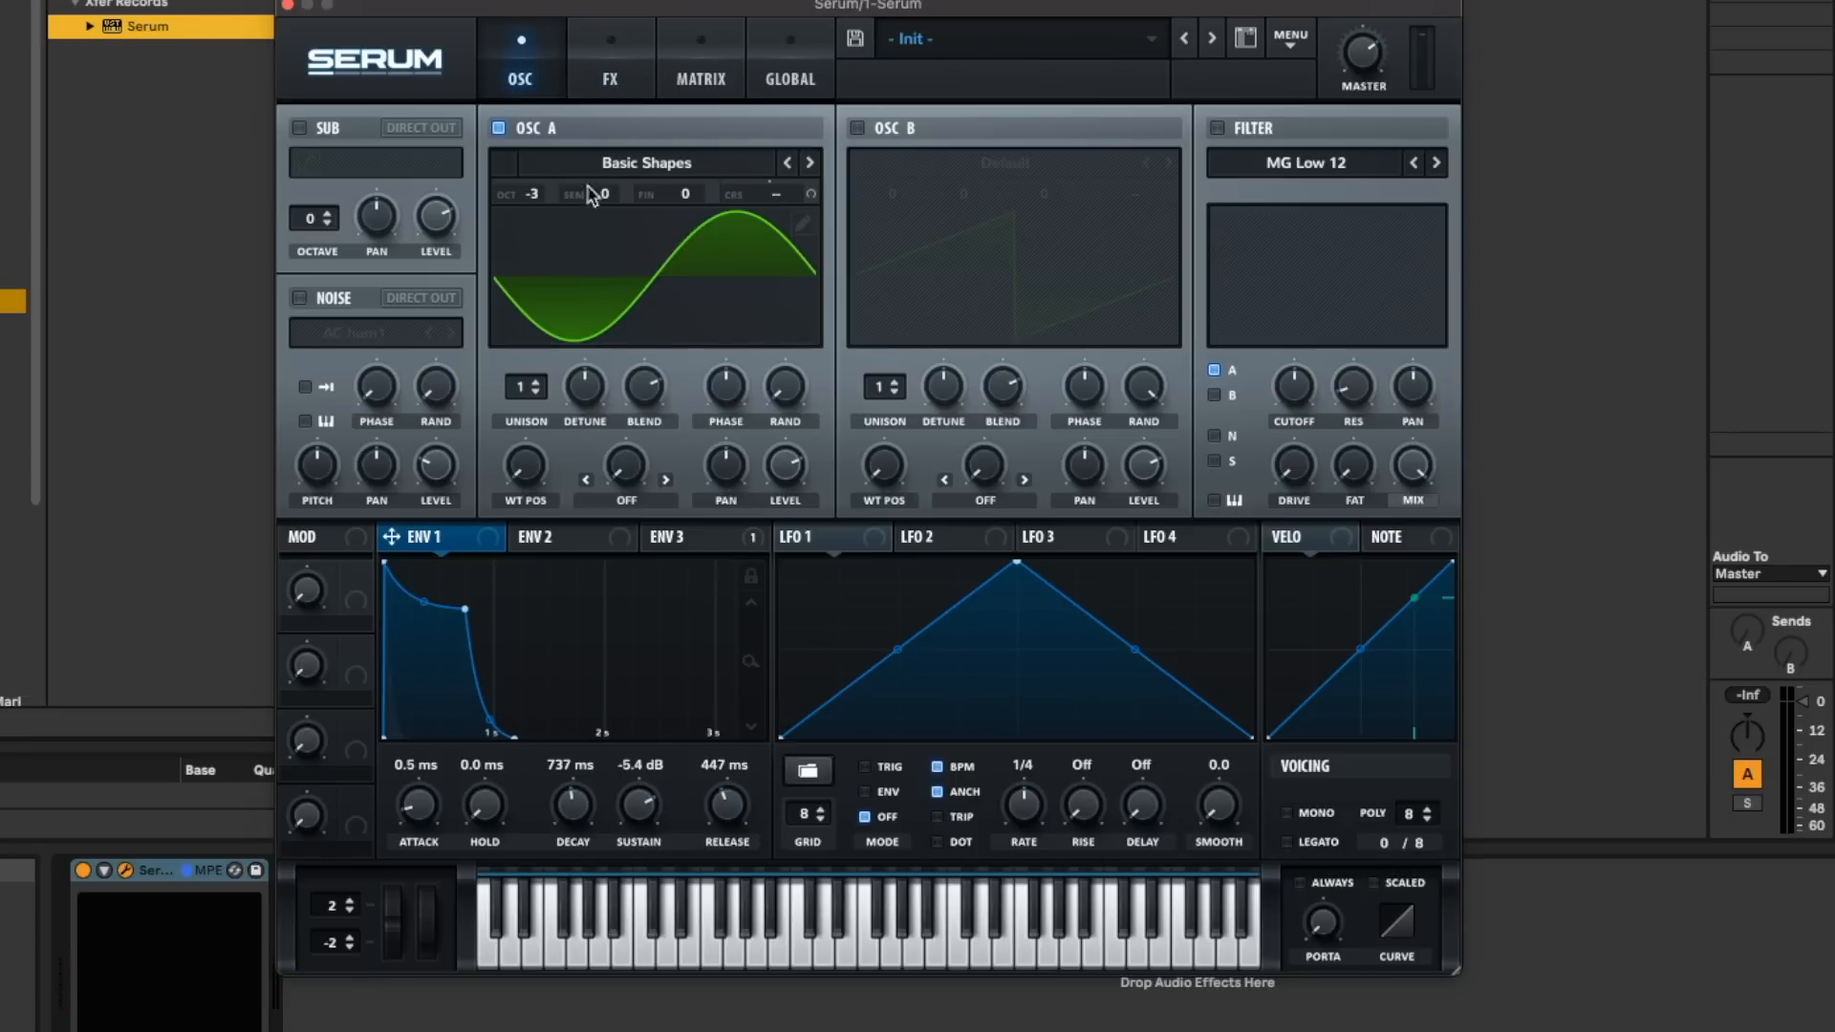
- Try the Basic_Cjw wavetable on oscillator A
left_click(602, 164)
mouse_move(604, 226)
left_click(893, 117)
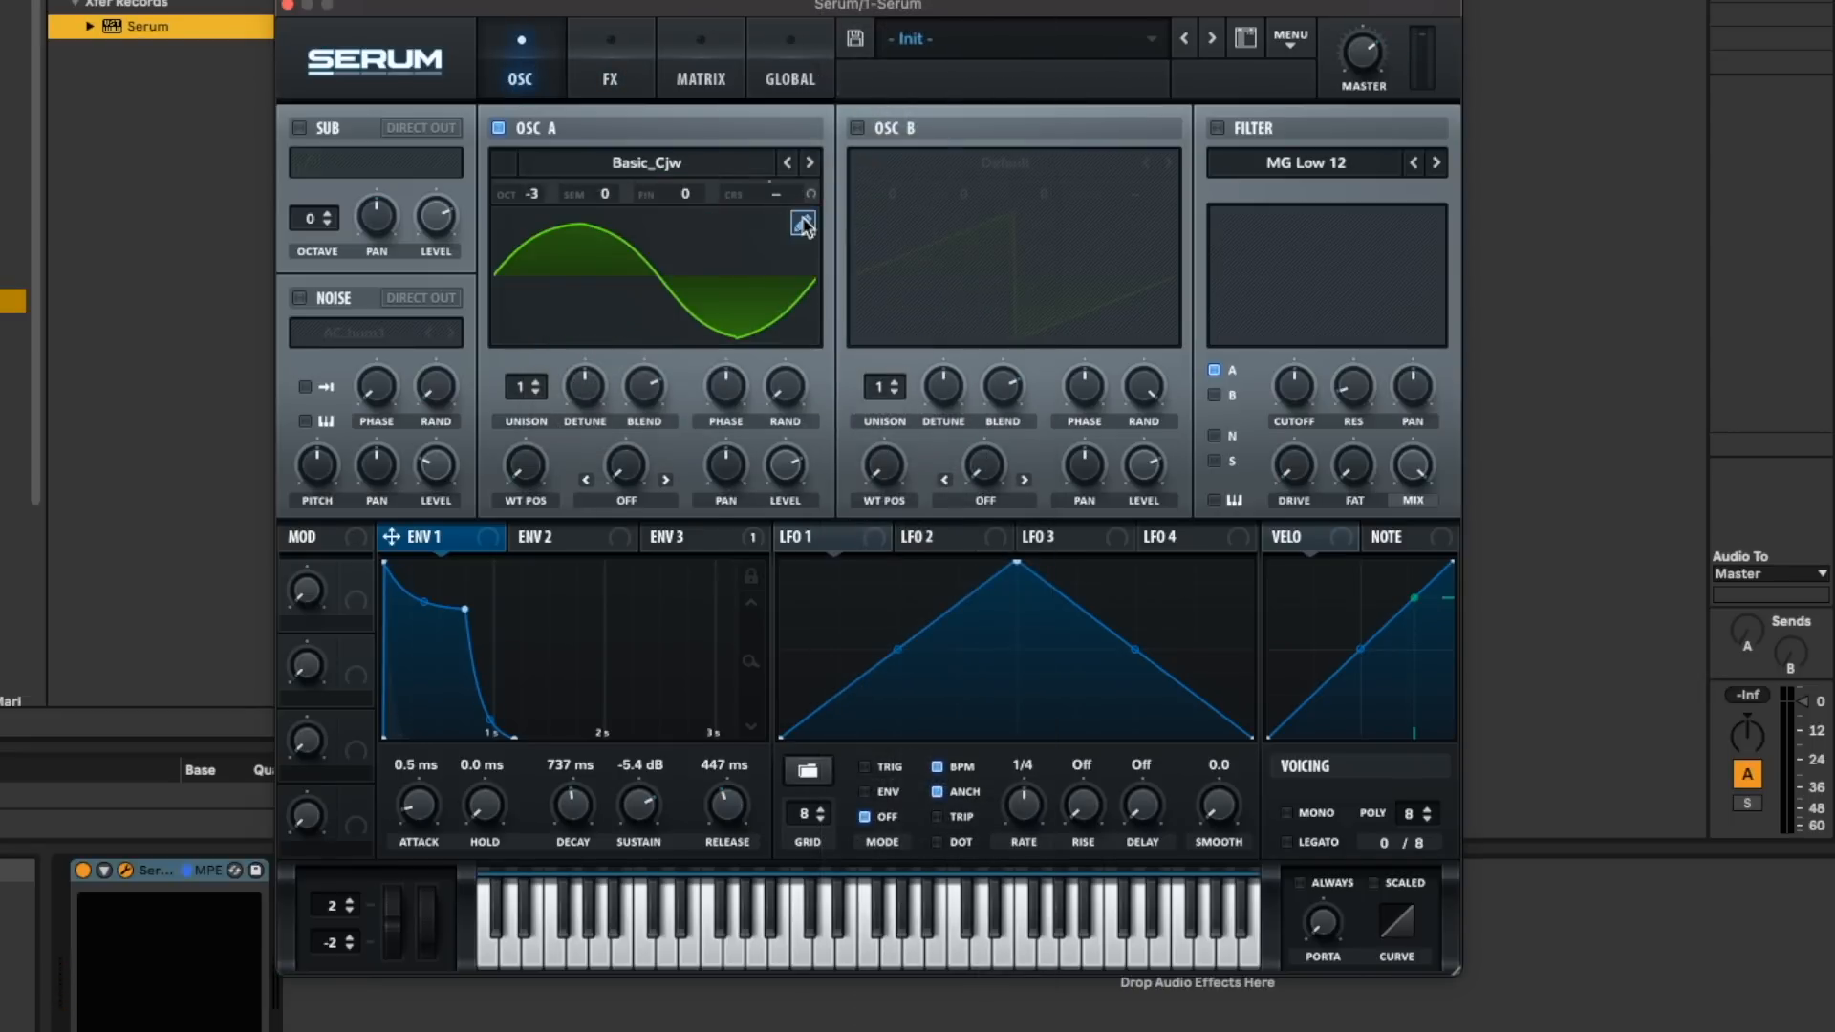
left_click_drag(699, 199, 699, 172)
right_click(680, 192)
- Load the Basic Shapes wavetable in oscillator A and move its wavetable position to the square wave
left_click(615, 144)
left_click(614, 160)
left_click(942, 78)
left_click_drag(541, 475, 541, 444)
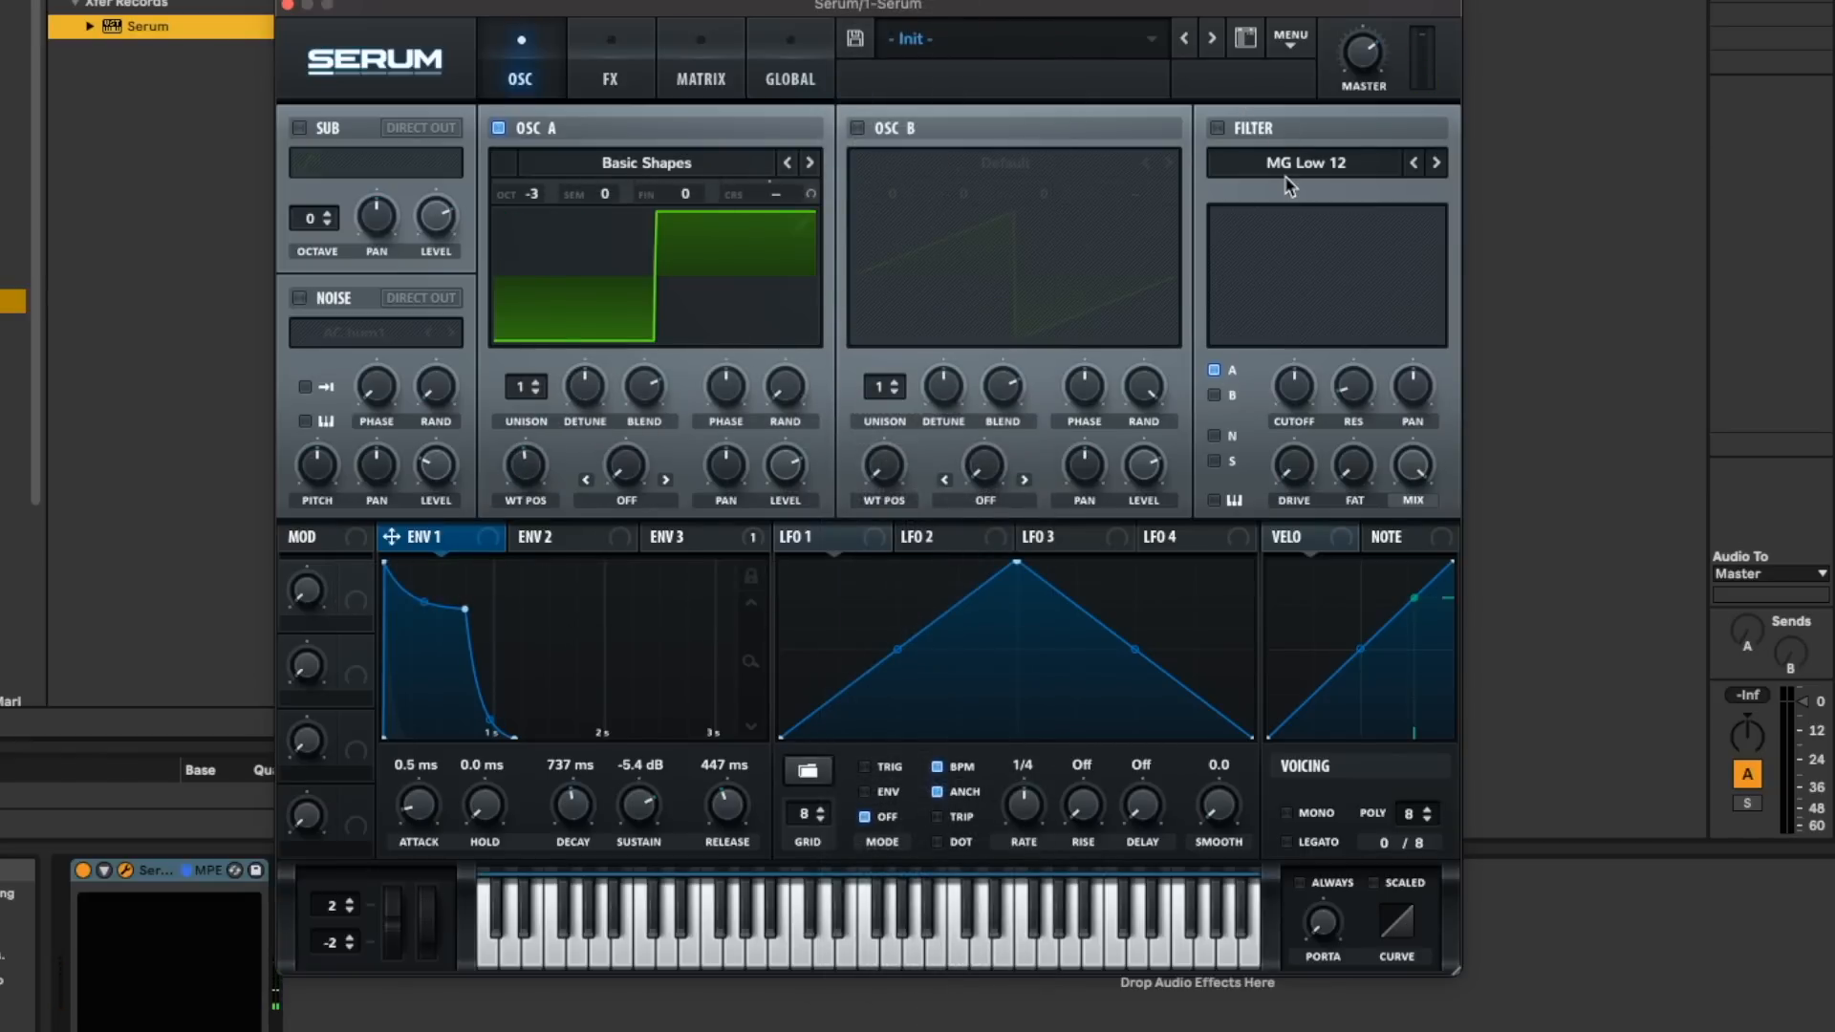
- Enable the MG Low 12 filter and modulate its lowered cutoff from Env 2 with the sustain at 0%
left_click(1252, 130)
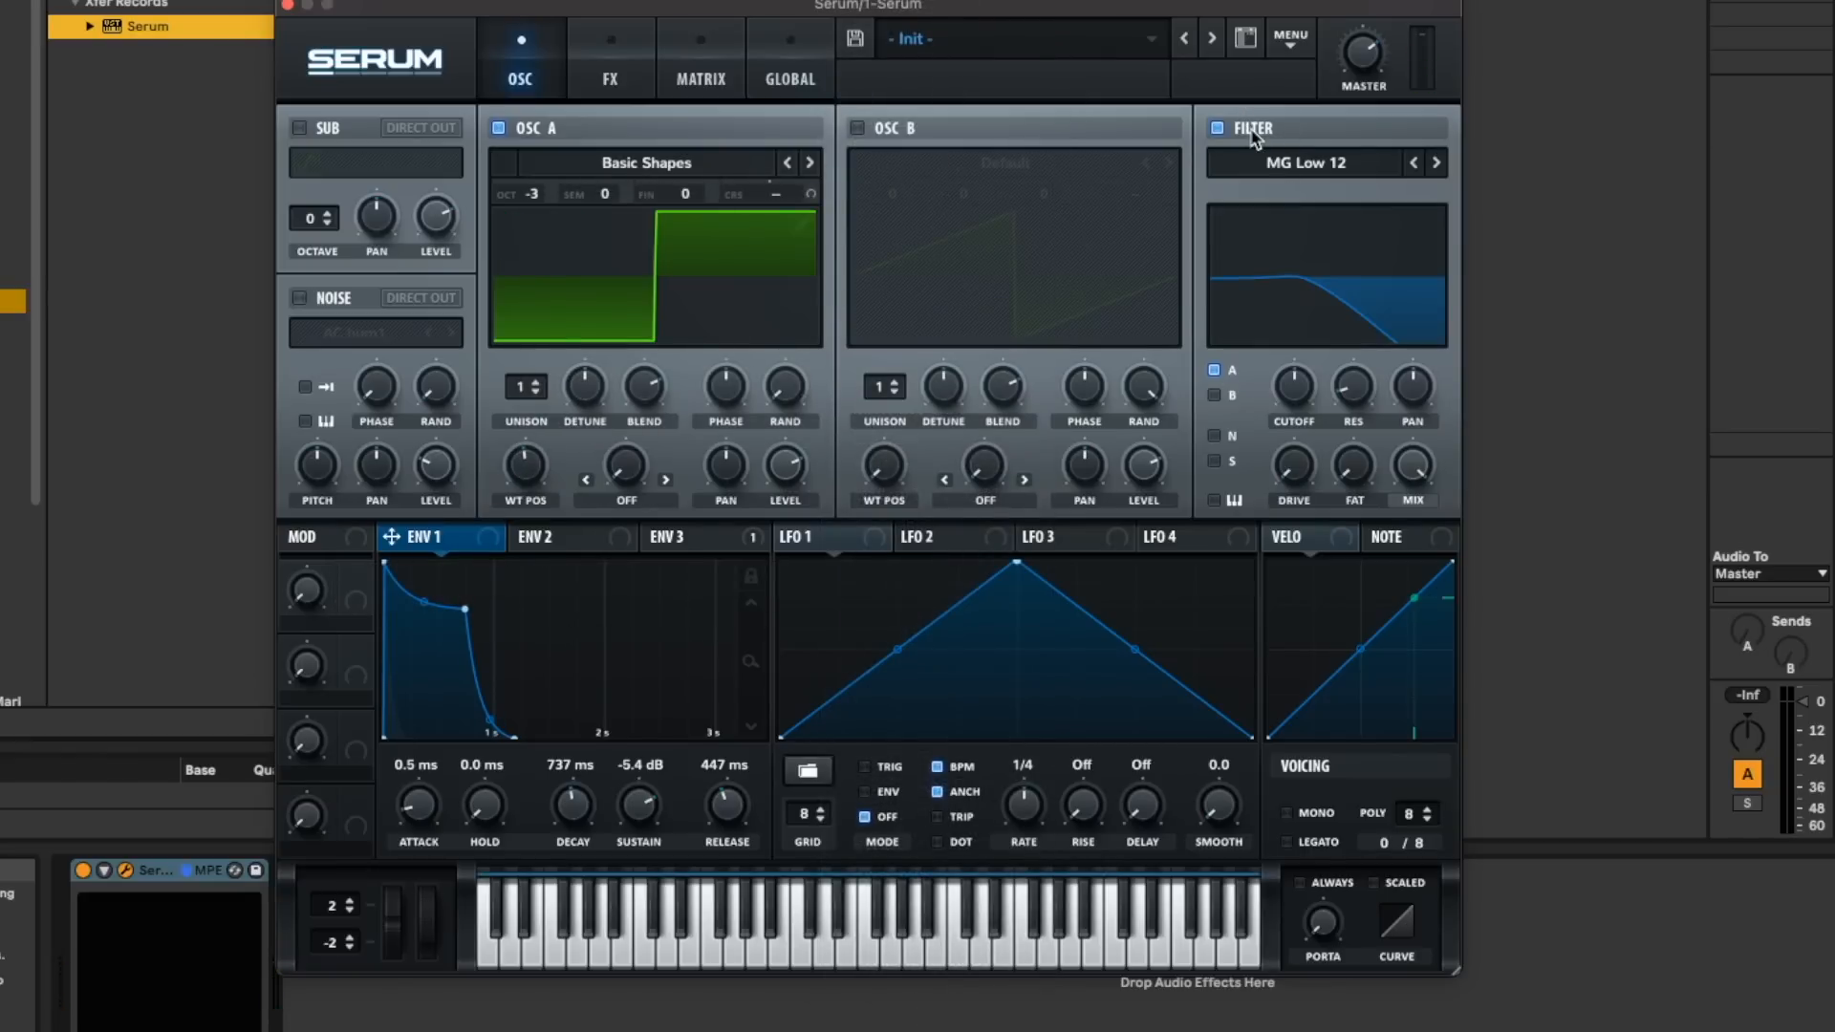
left_click_drag(1305, 392, 1298, 404)
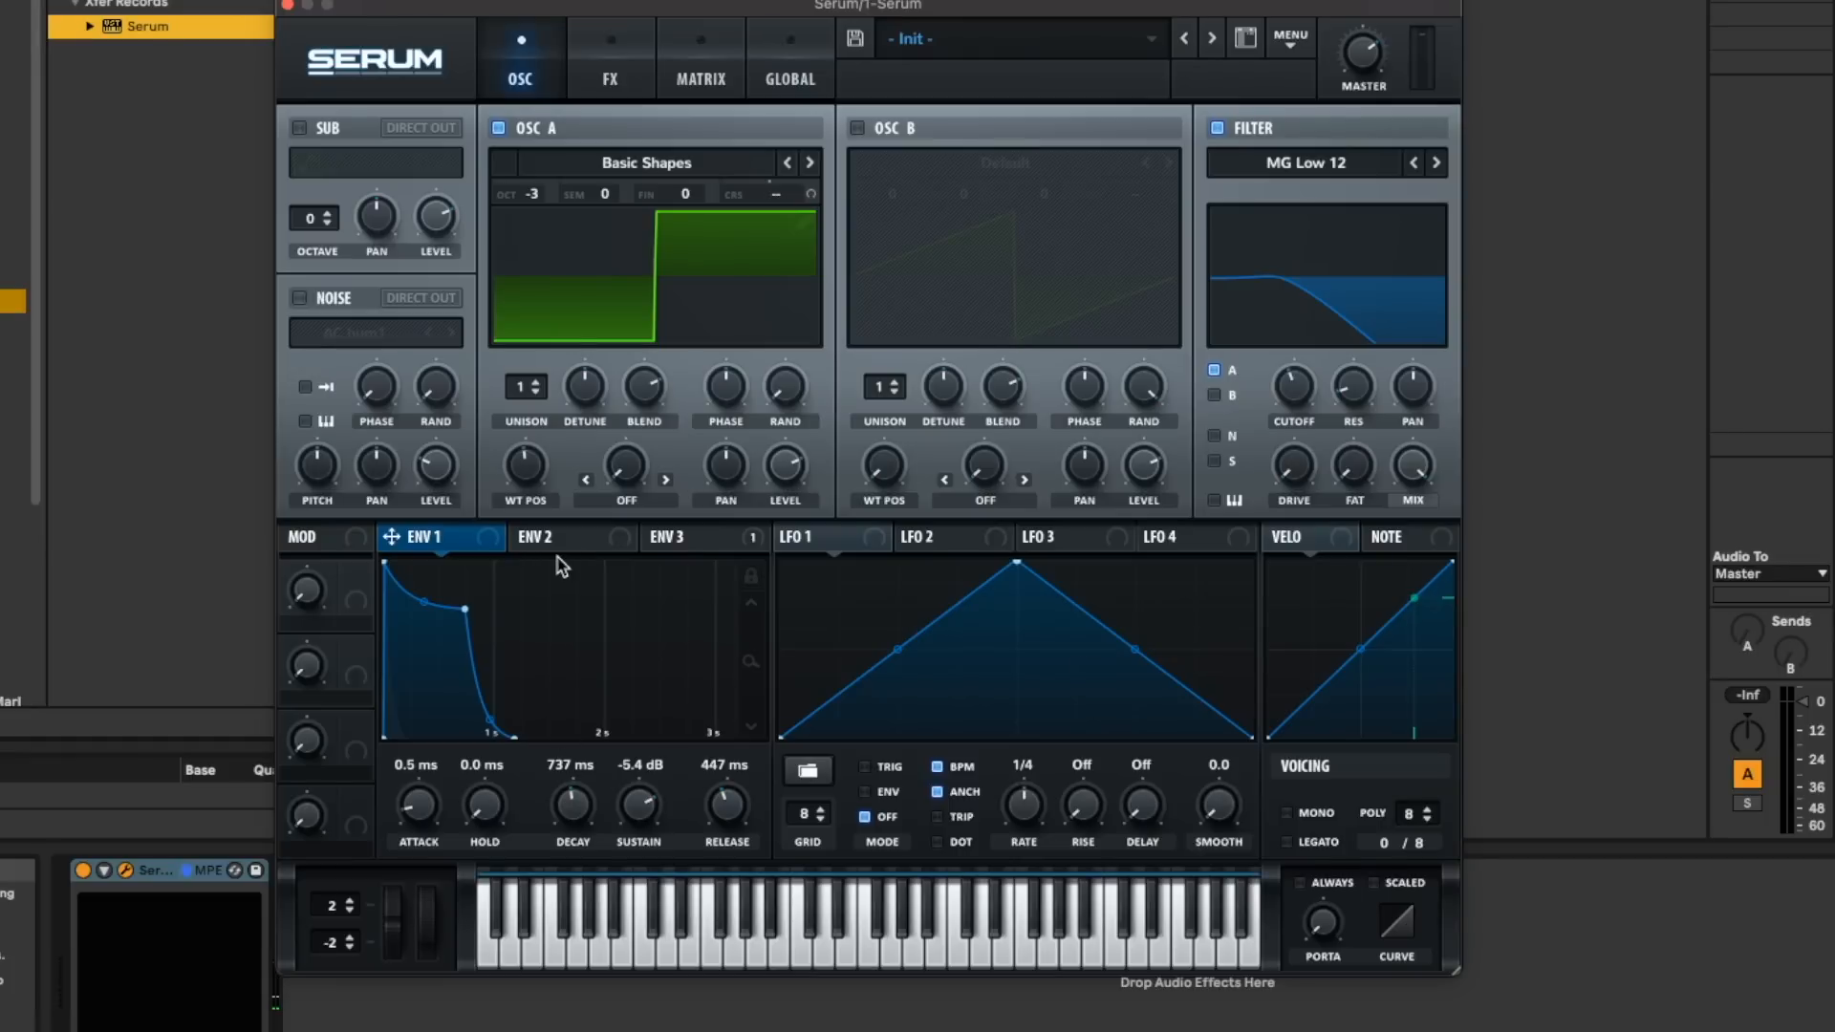
left_click(564, 537)
left_click_drag(638, 805, 659, 860)
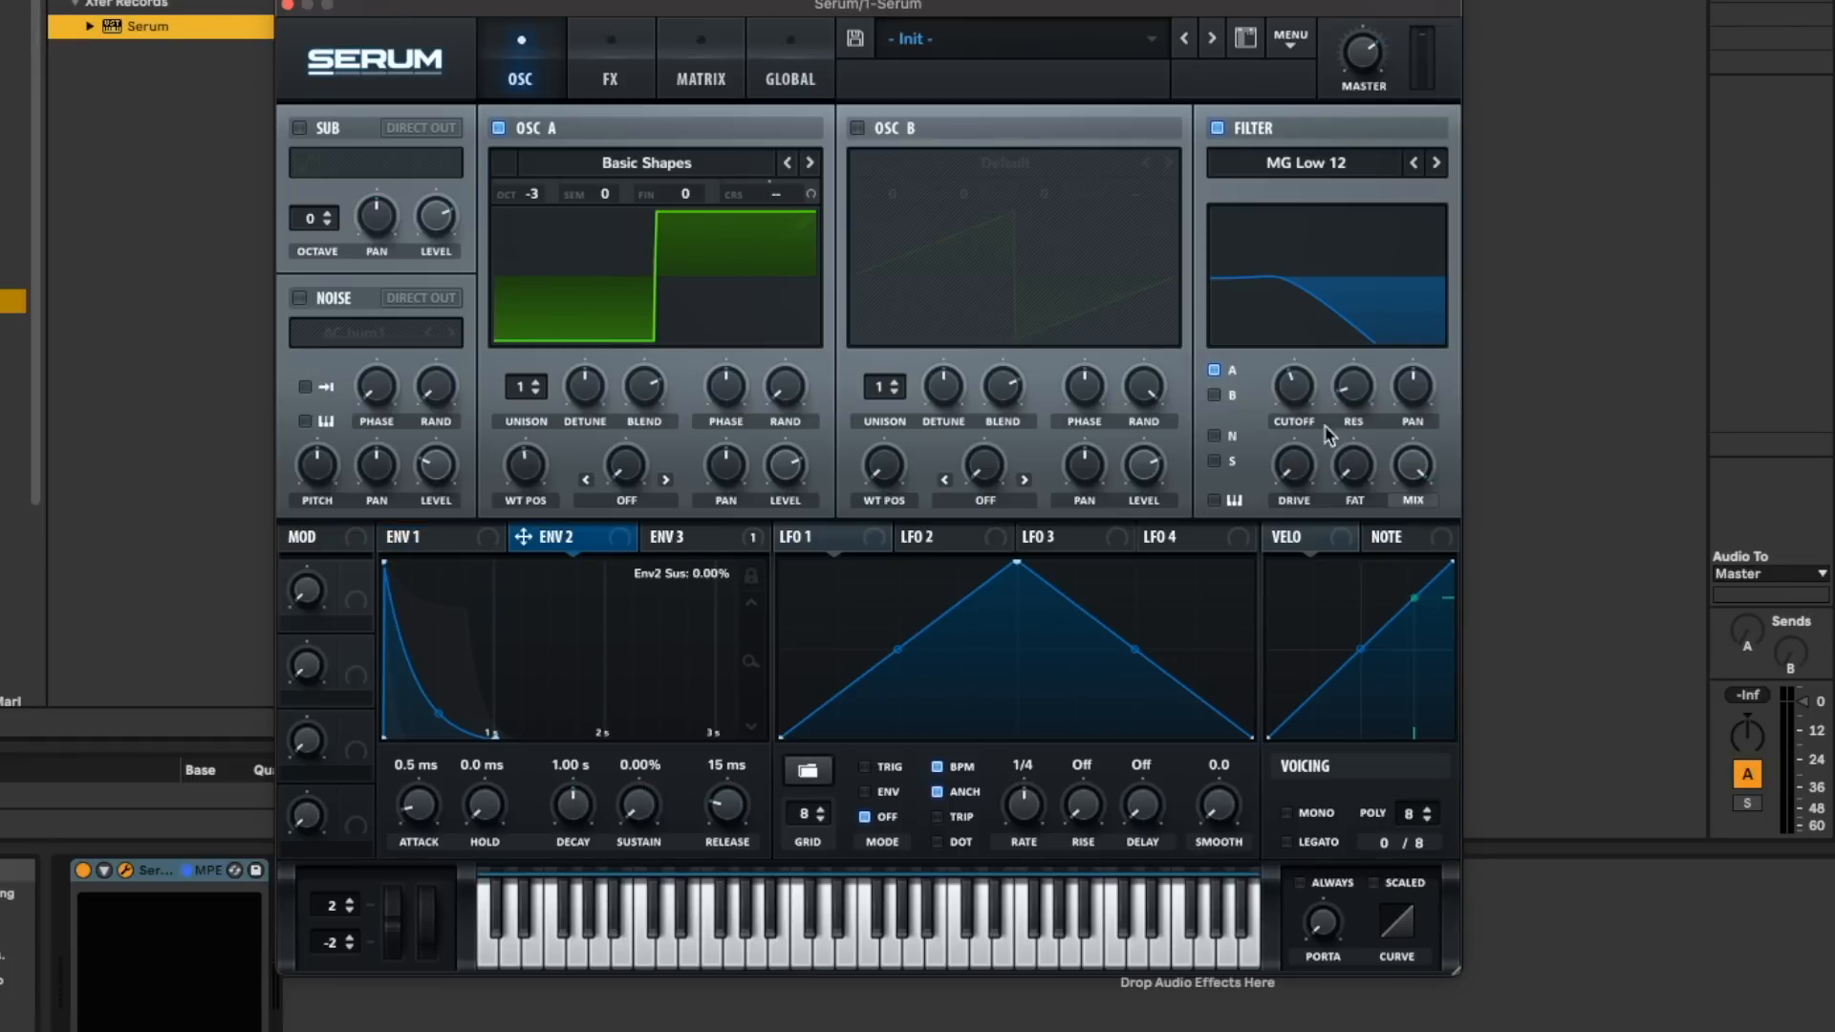
mouse_move(1300, 421)
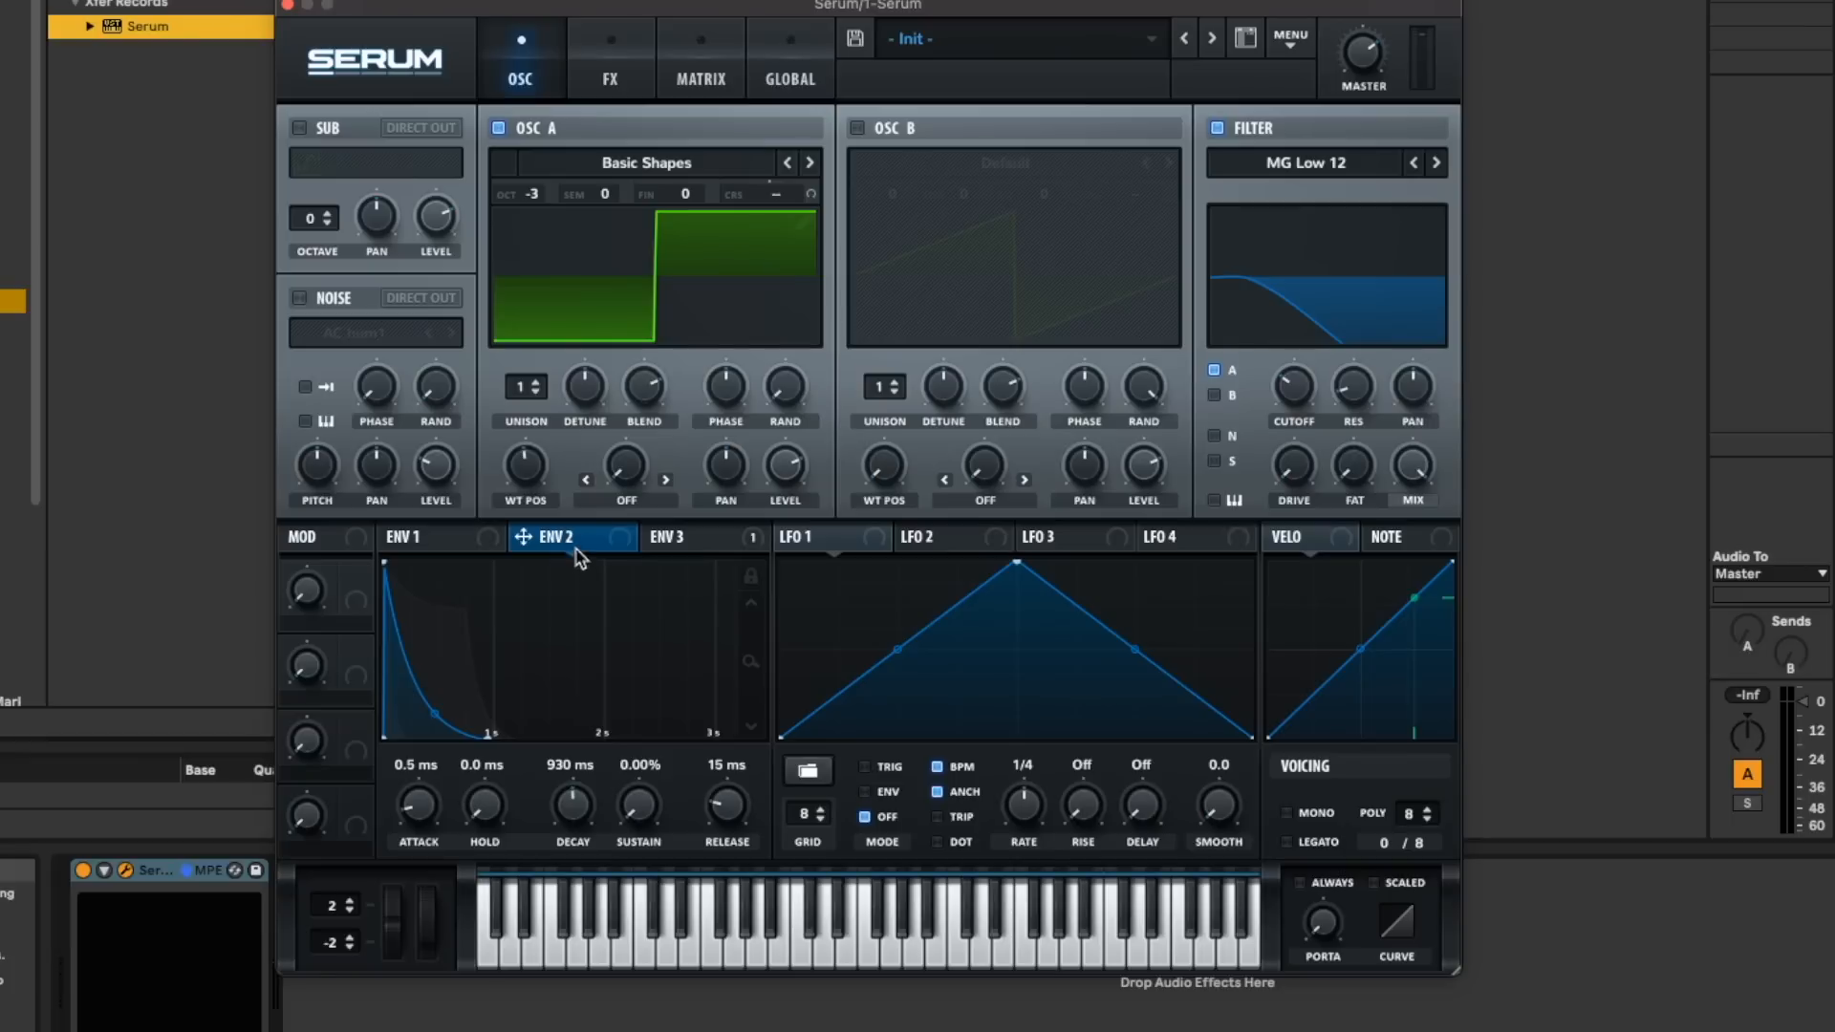
left_click_drag(573, 553, 1278, 368)
- Lengthen Env 2 to a 2.10 s decay and a 617 ms release
left_click_drag(540, 810, 731, 750)
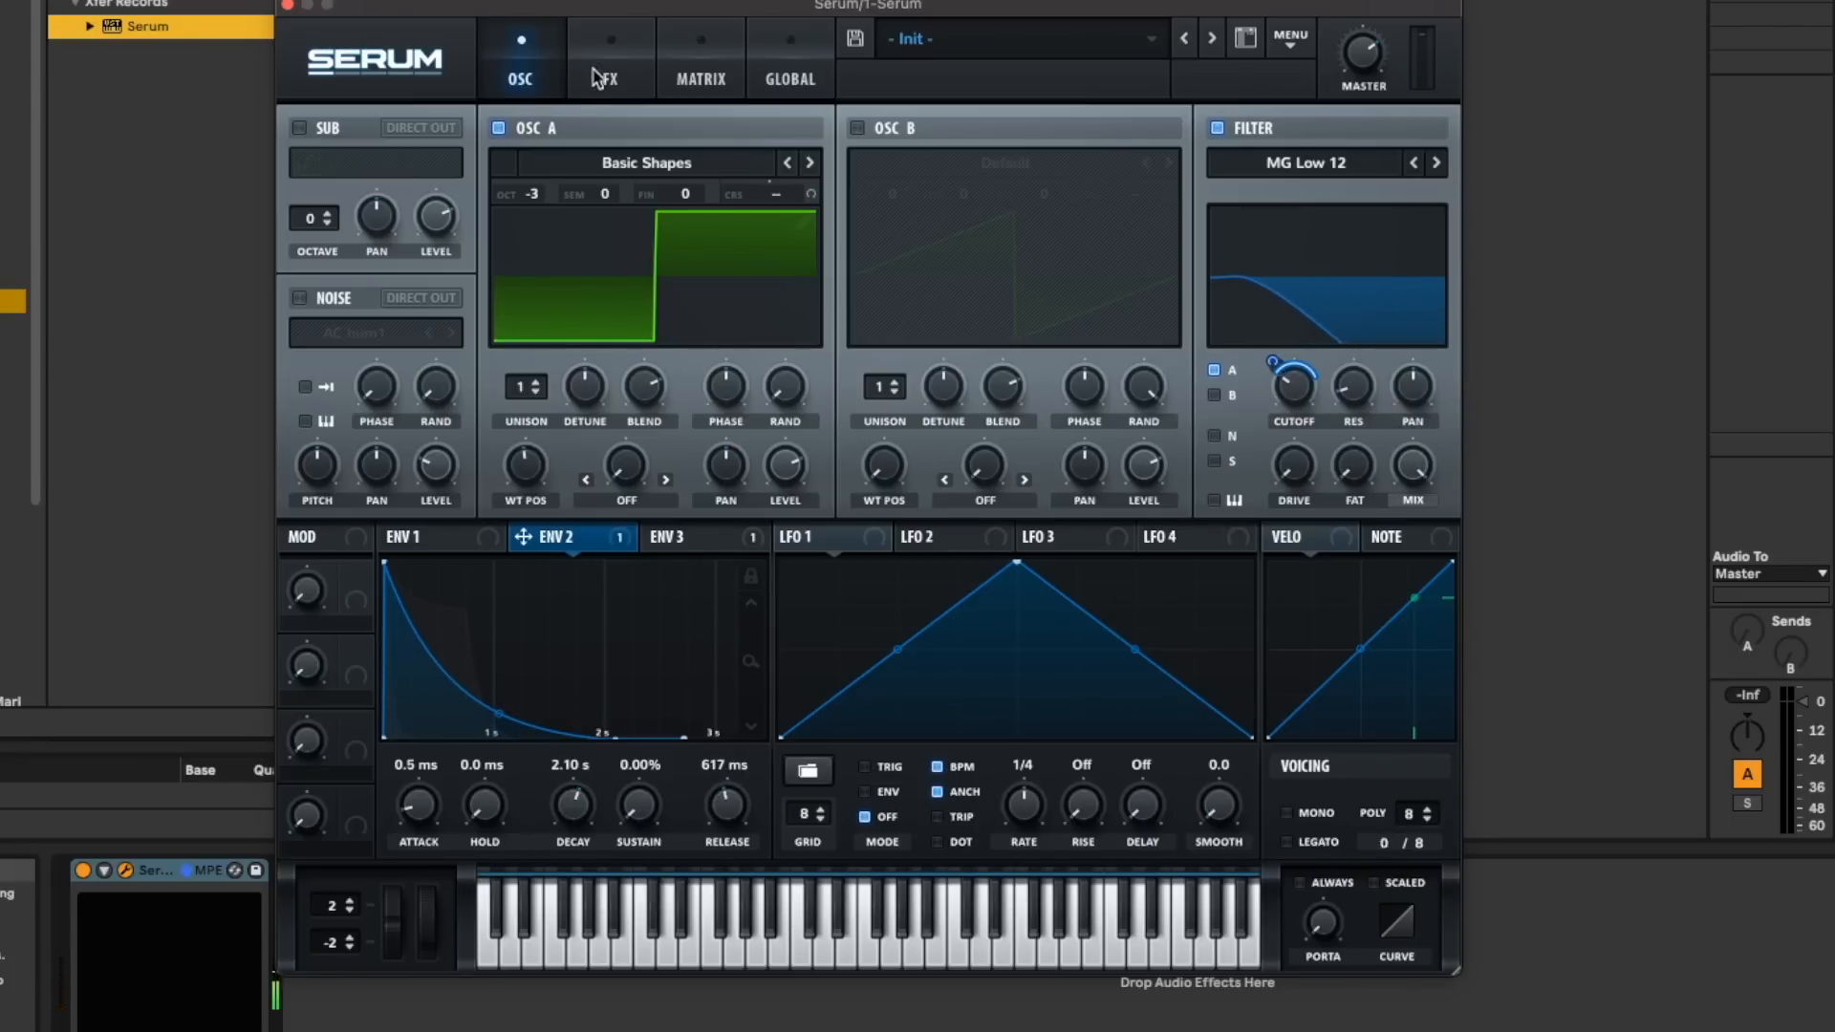
left_click(602, 77)
left_click(559, 76)
- Set Env 2's modulation of the filter cutoff to about 36 and change the filter type to MG Low 18
left_click_drag(1273, 368, 1286, 380)
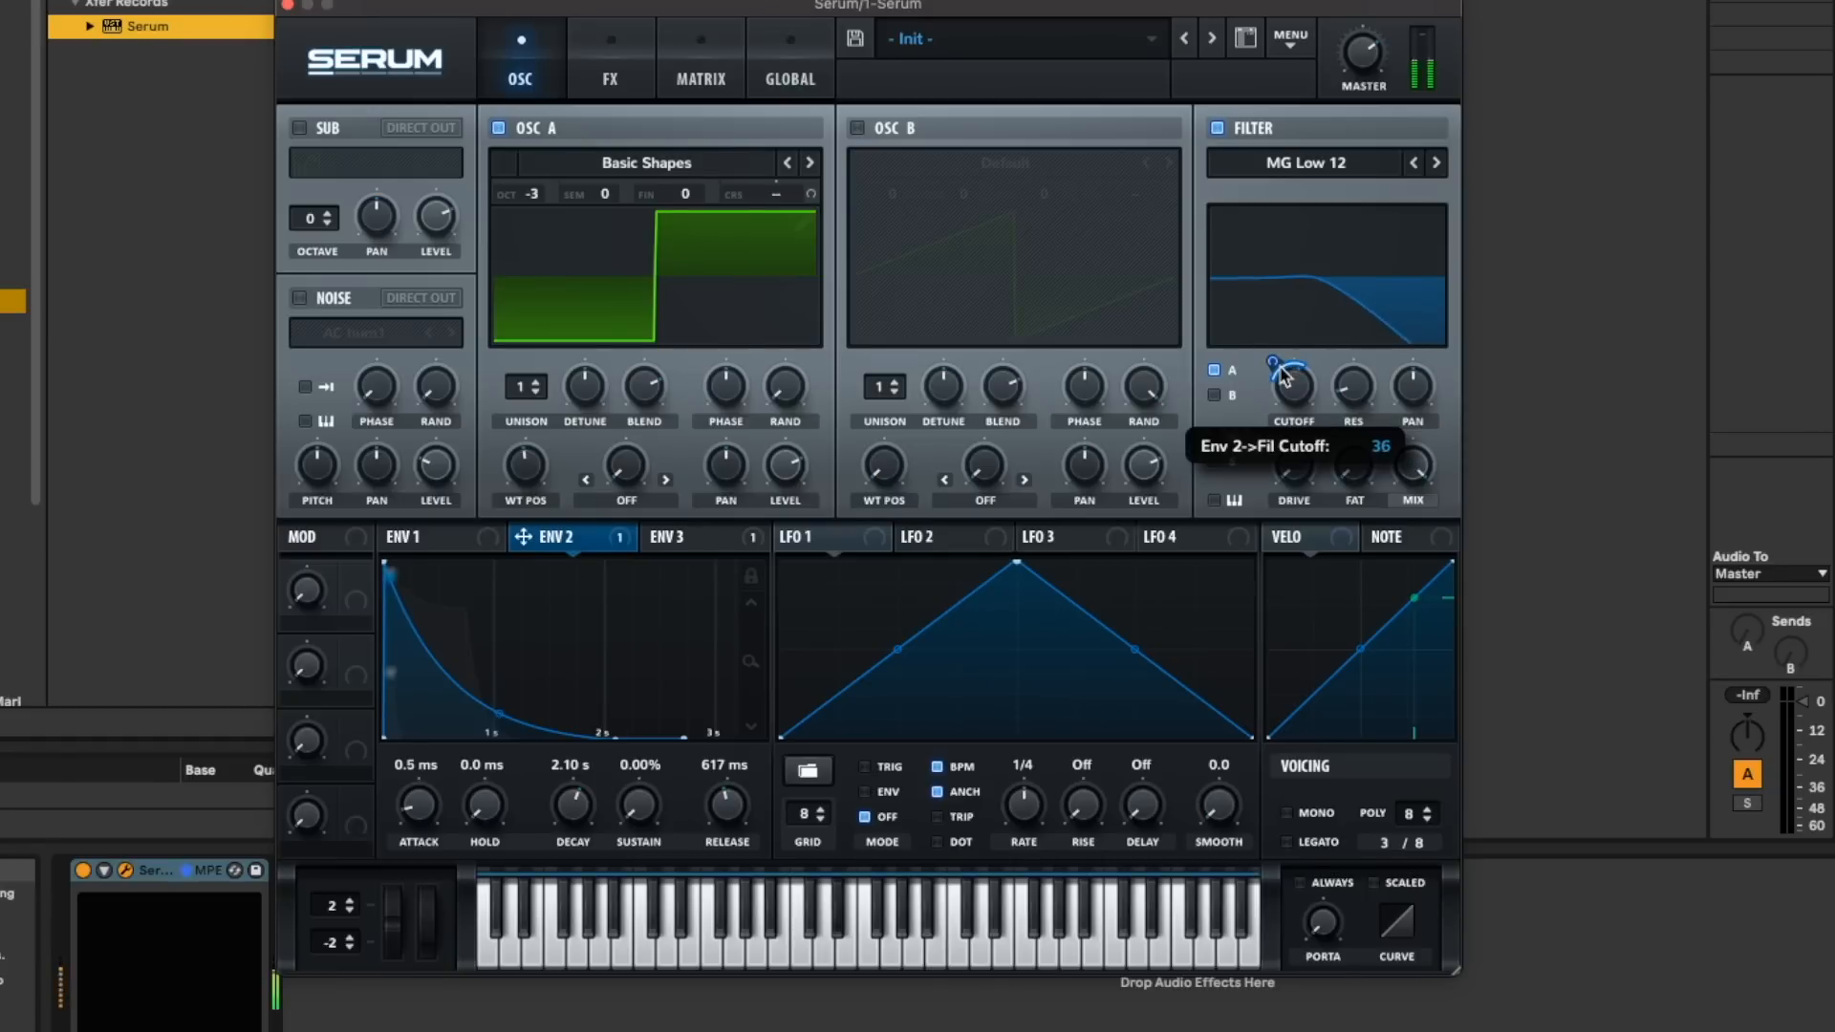
left_click(1436, 163)
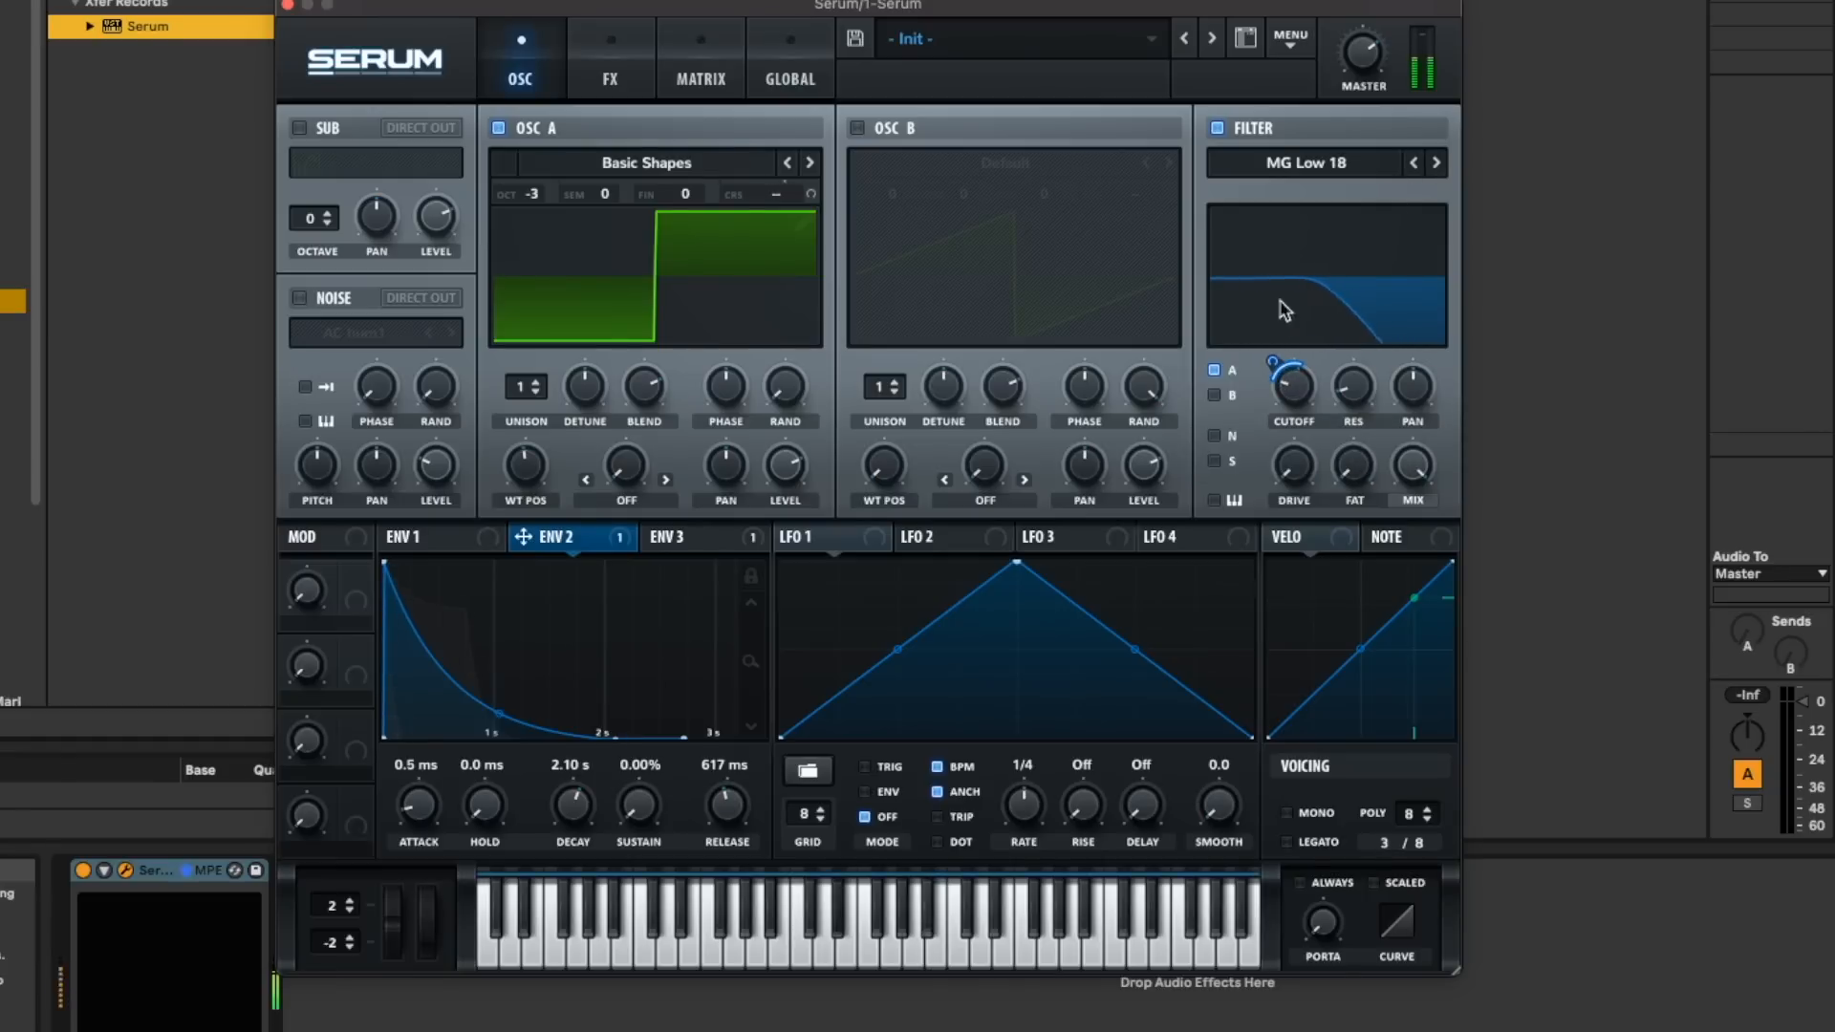
- Shorten the decay of Env 3 to 121 ms and of Env 2 to 564 ms, adjusting Env 3's modulation of oscillator A's coarse pitch
left_click(727, 538)
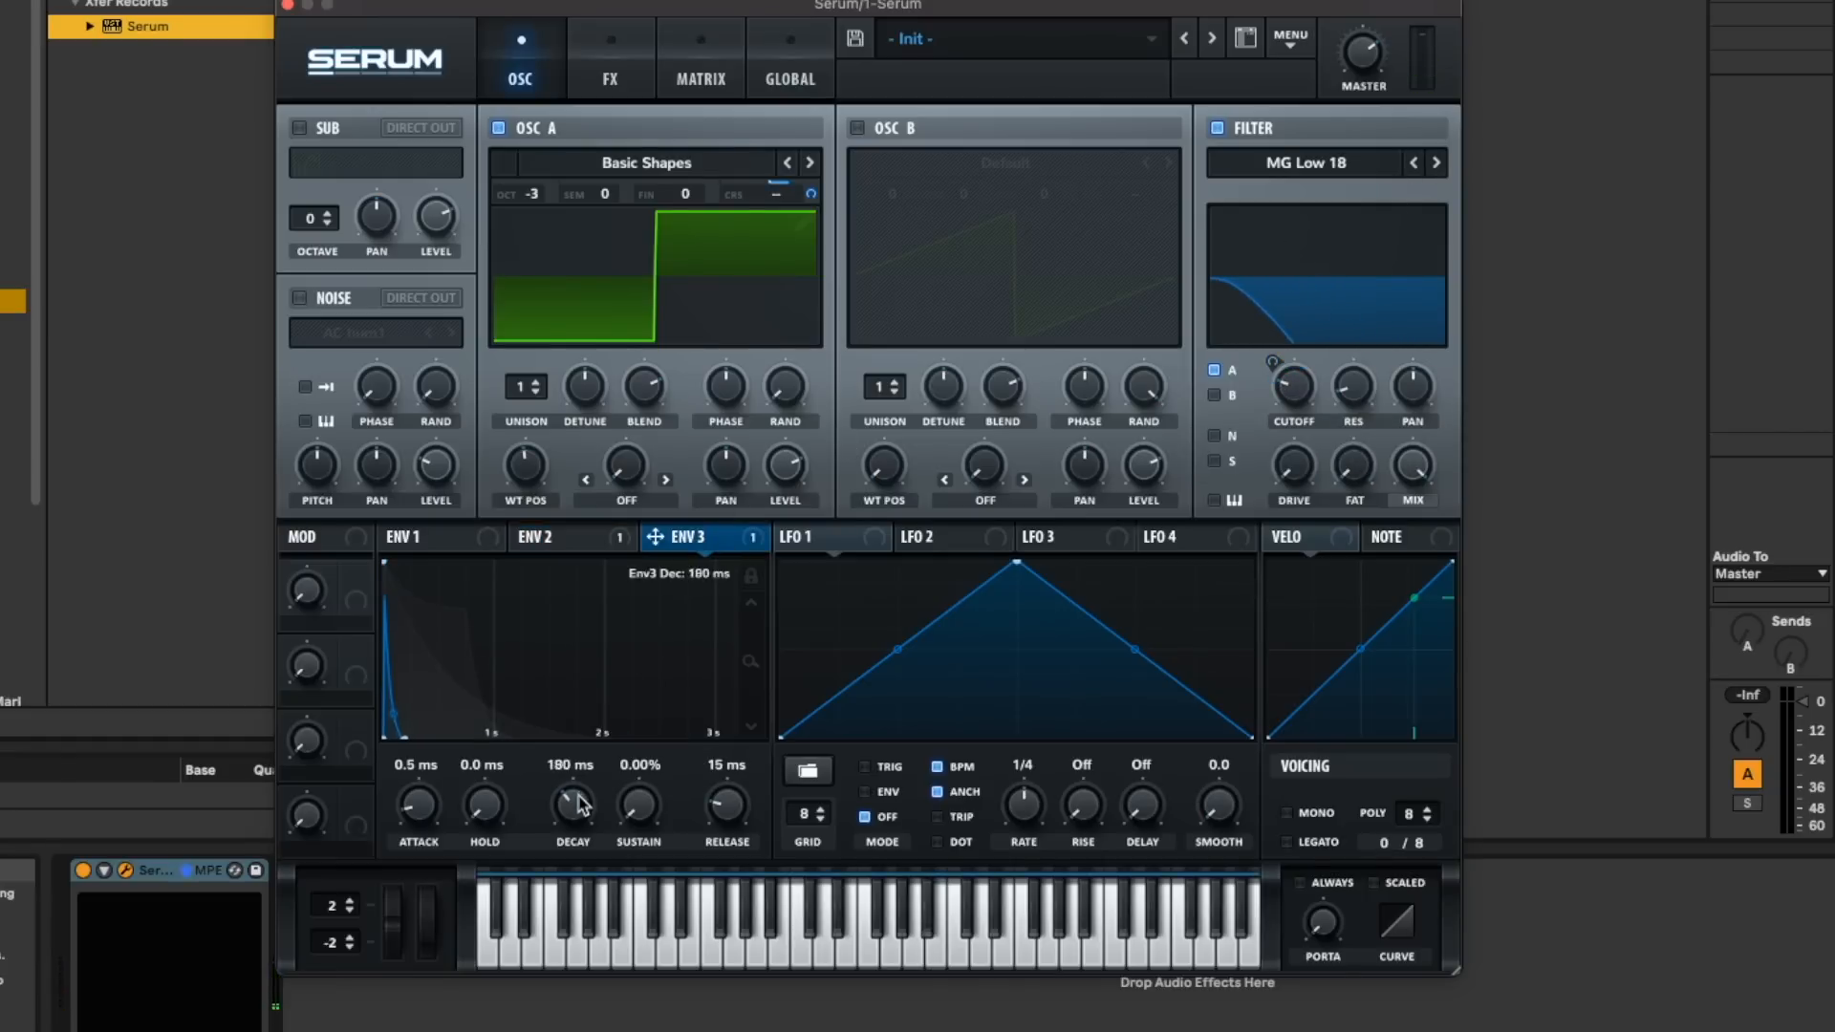
left_click_drag(811, 192, 809, 194)
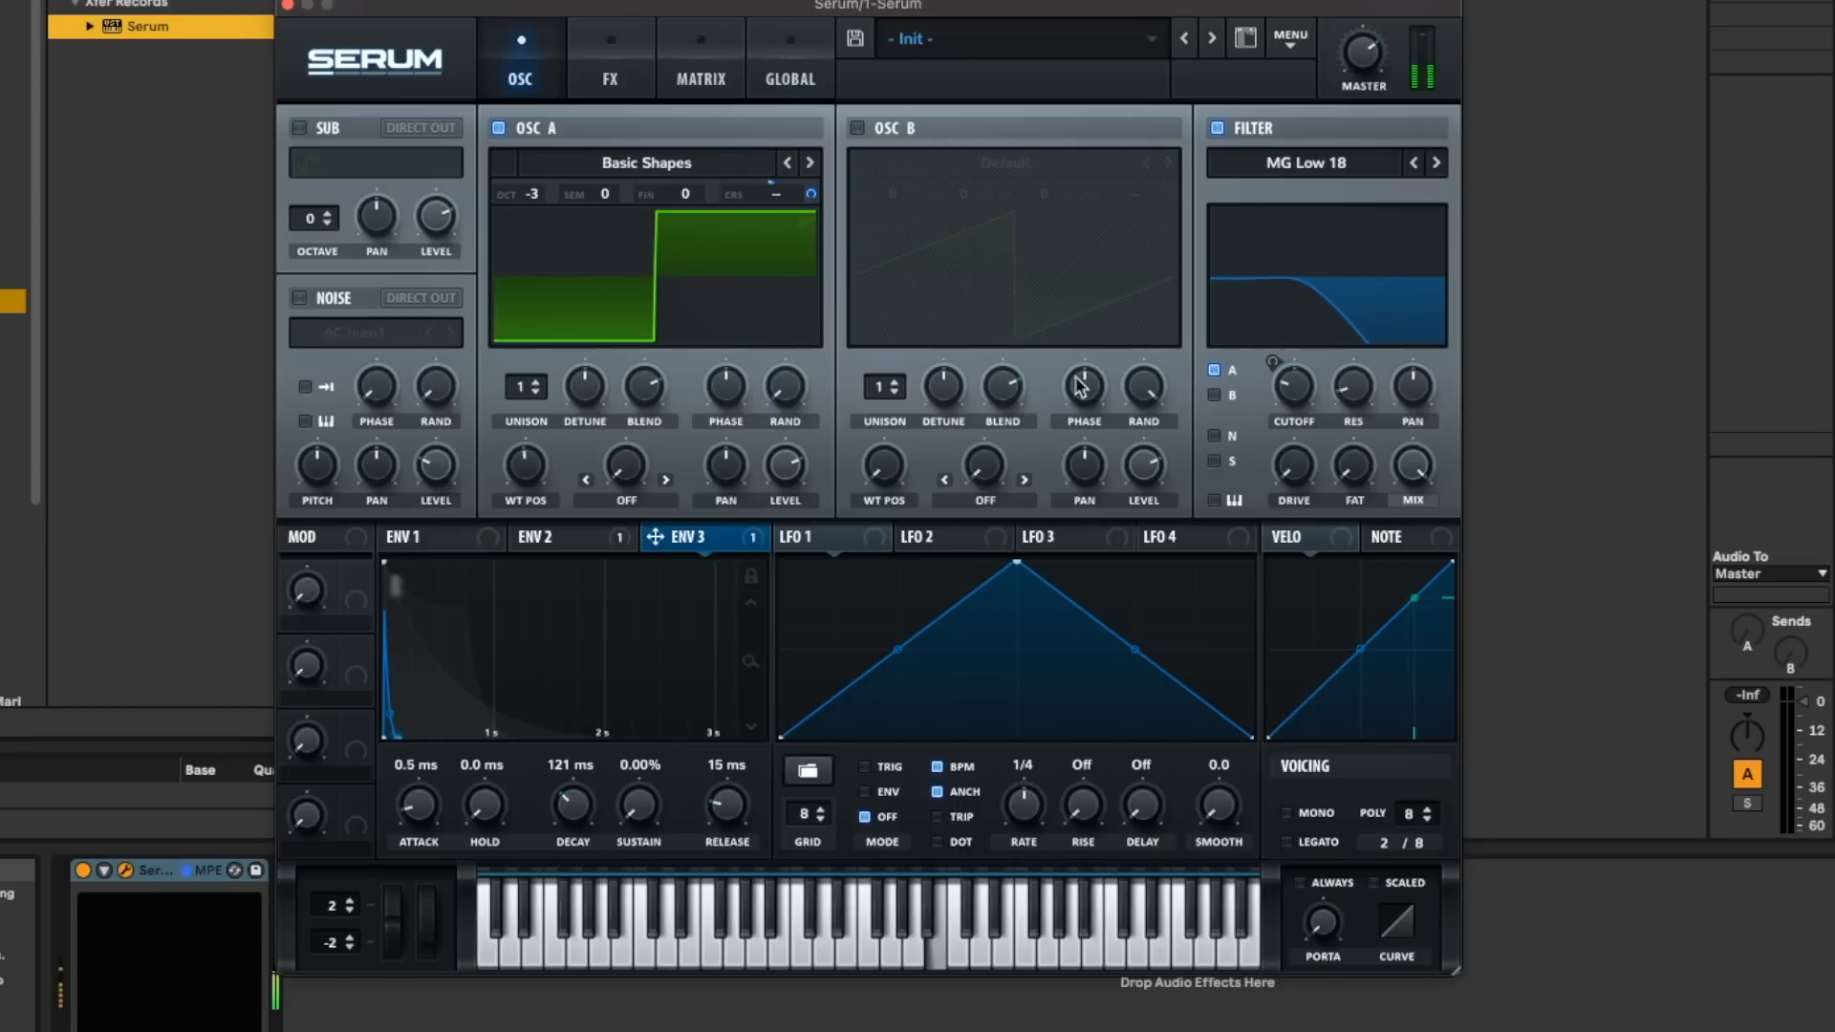
left_click(538, 542)
left_click_drag(588, 809, 587, 841)
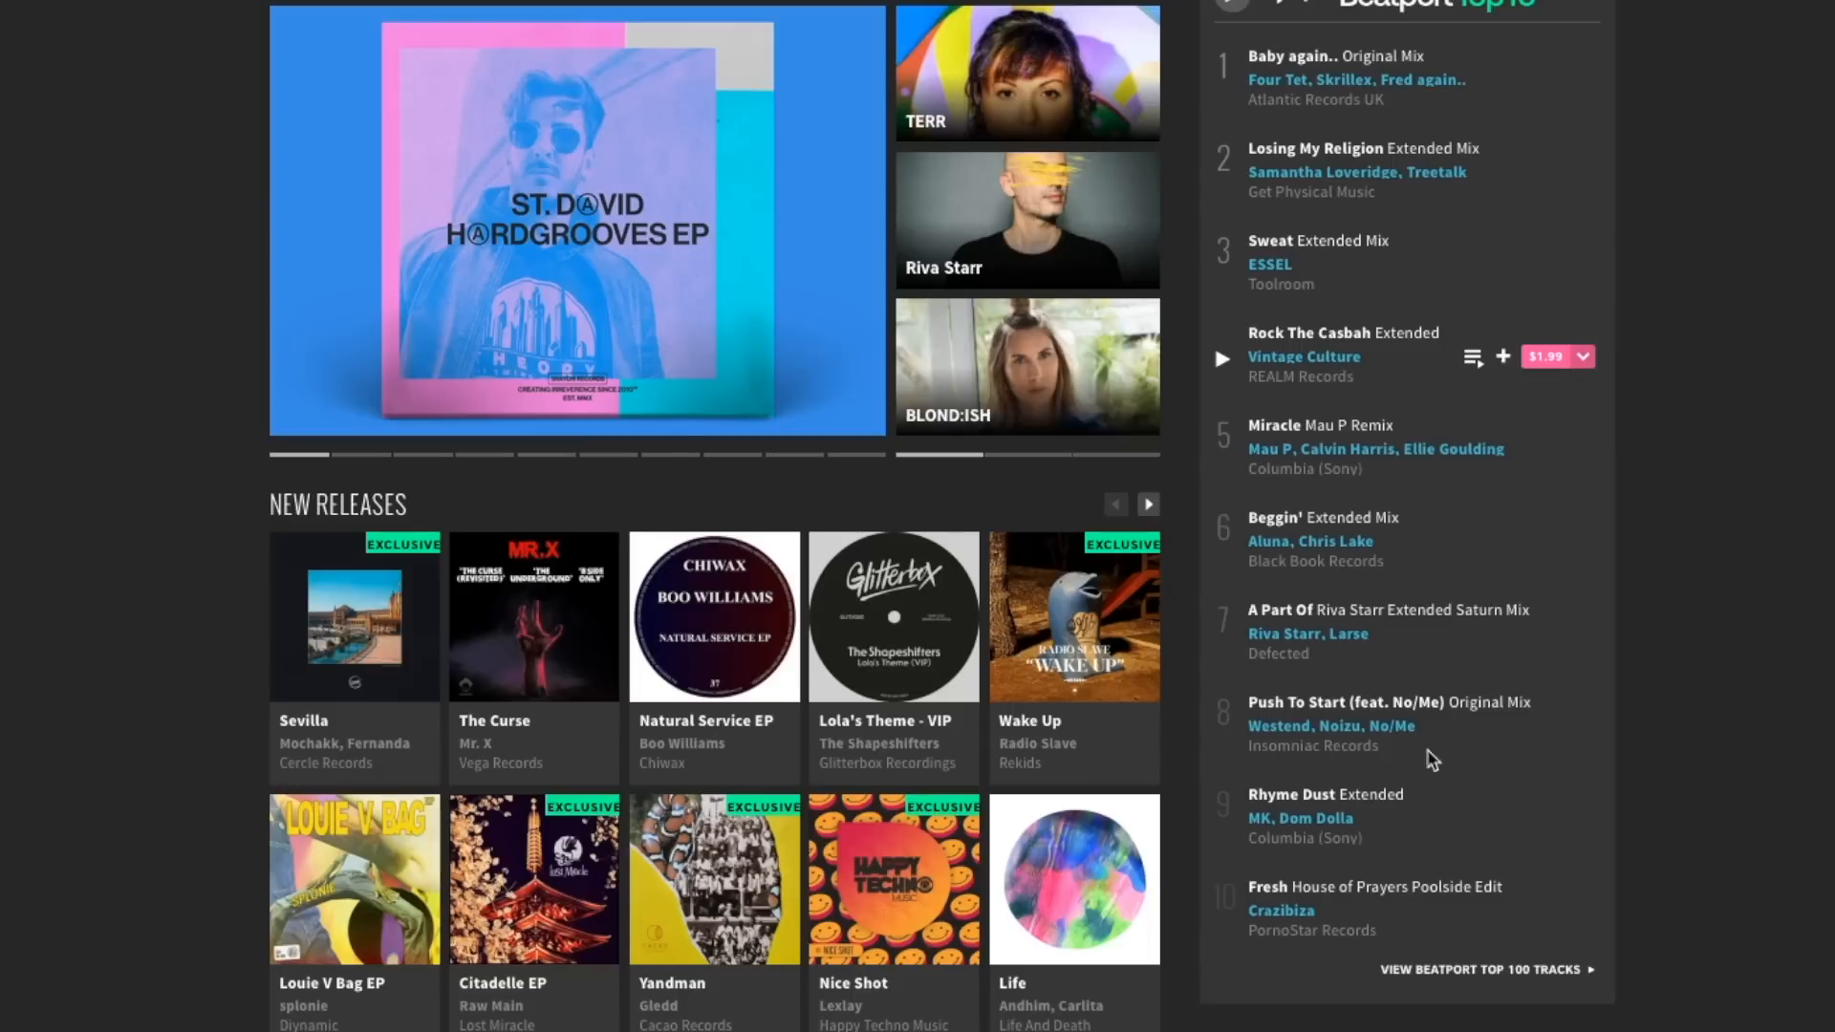
- Switch to Beatport and preview Beggin' (Extended Mix) from the Top 10
left_click(1224, 550)
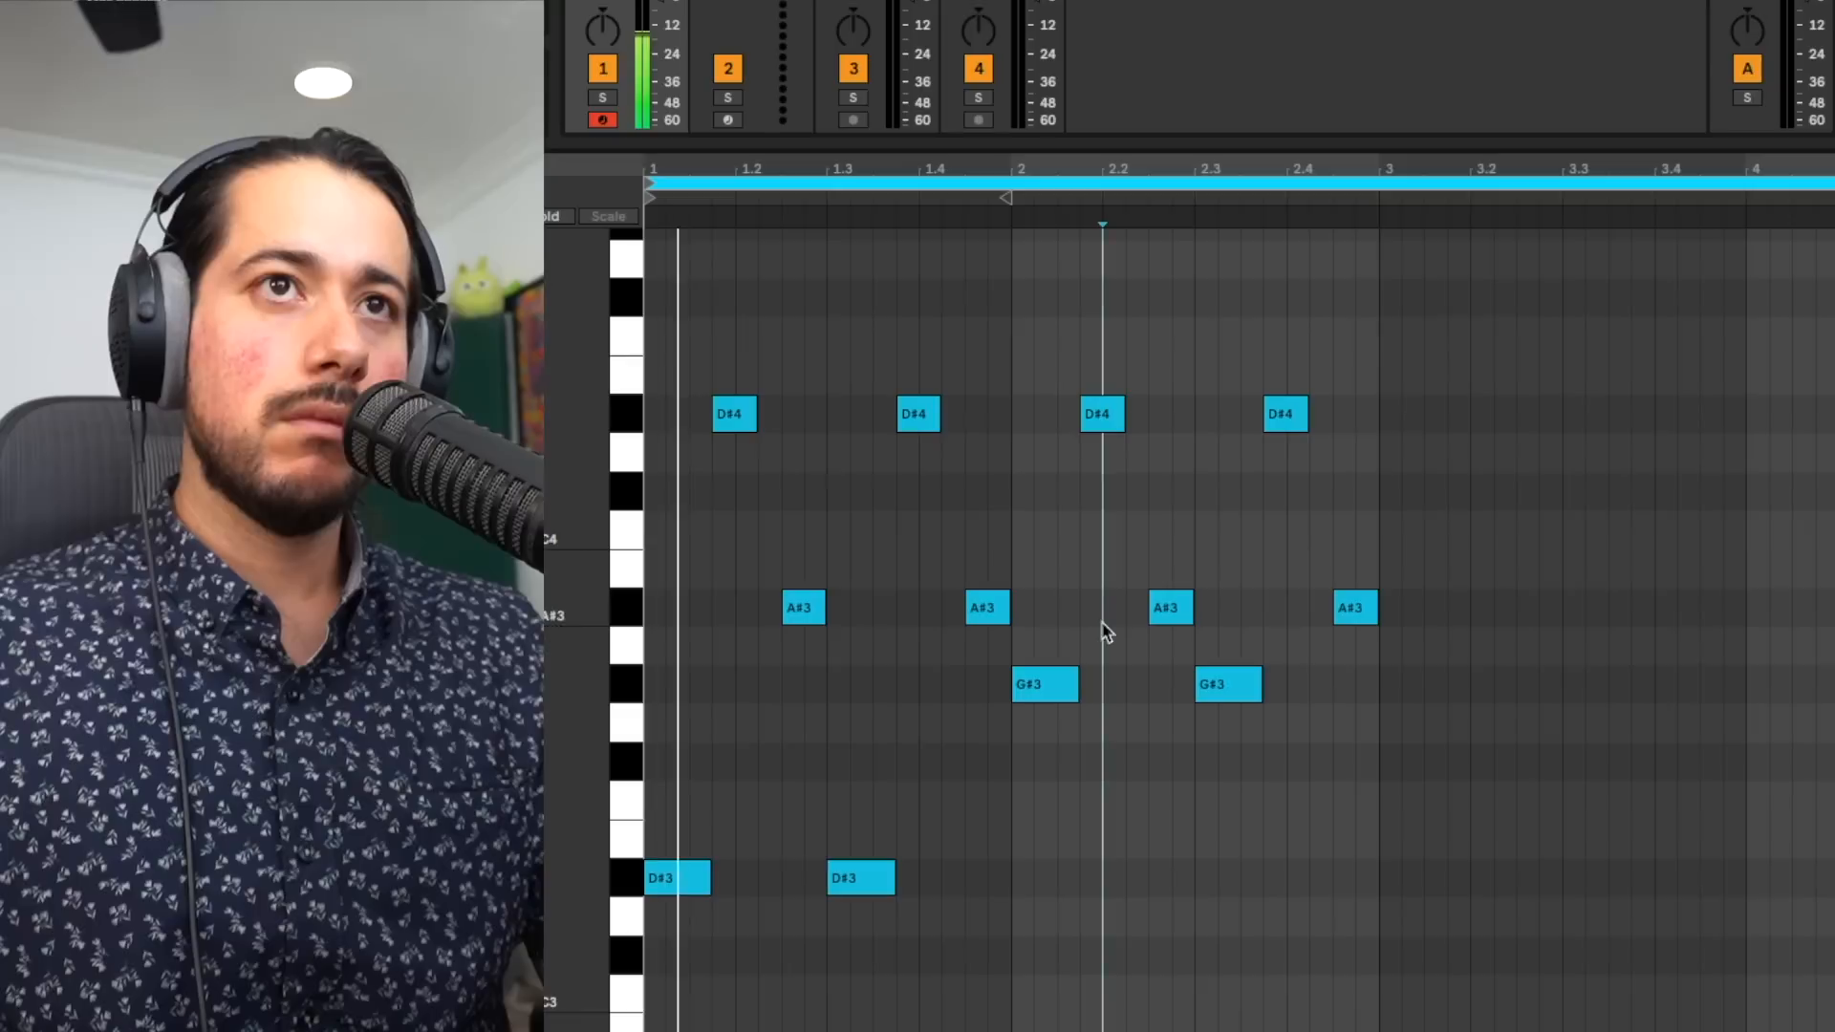
- Raise the A#3 notes in bar 2 to B3 and lower the G#3 notes in bar 3 to G3
left_click_drag(1173, 612, 1174, 583)
left_click_drag(1368, 612, 1367, 593)
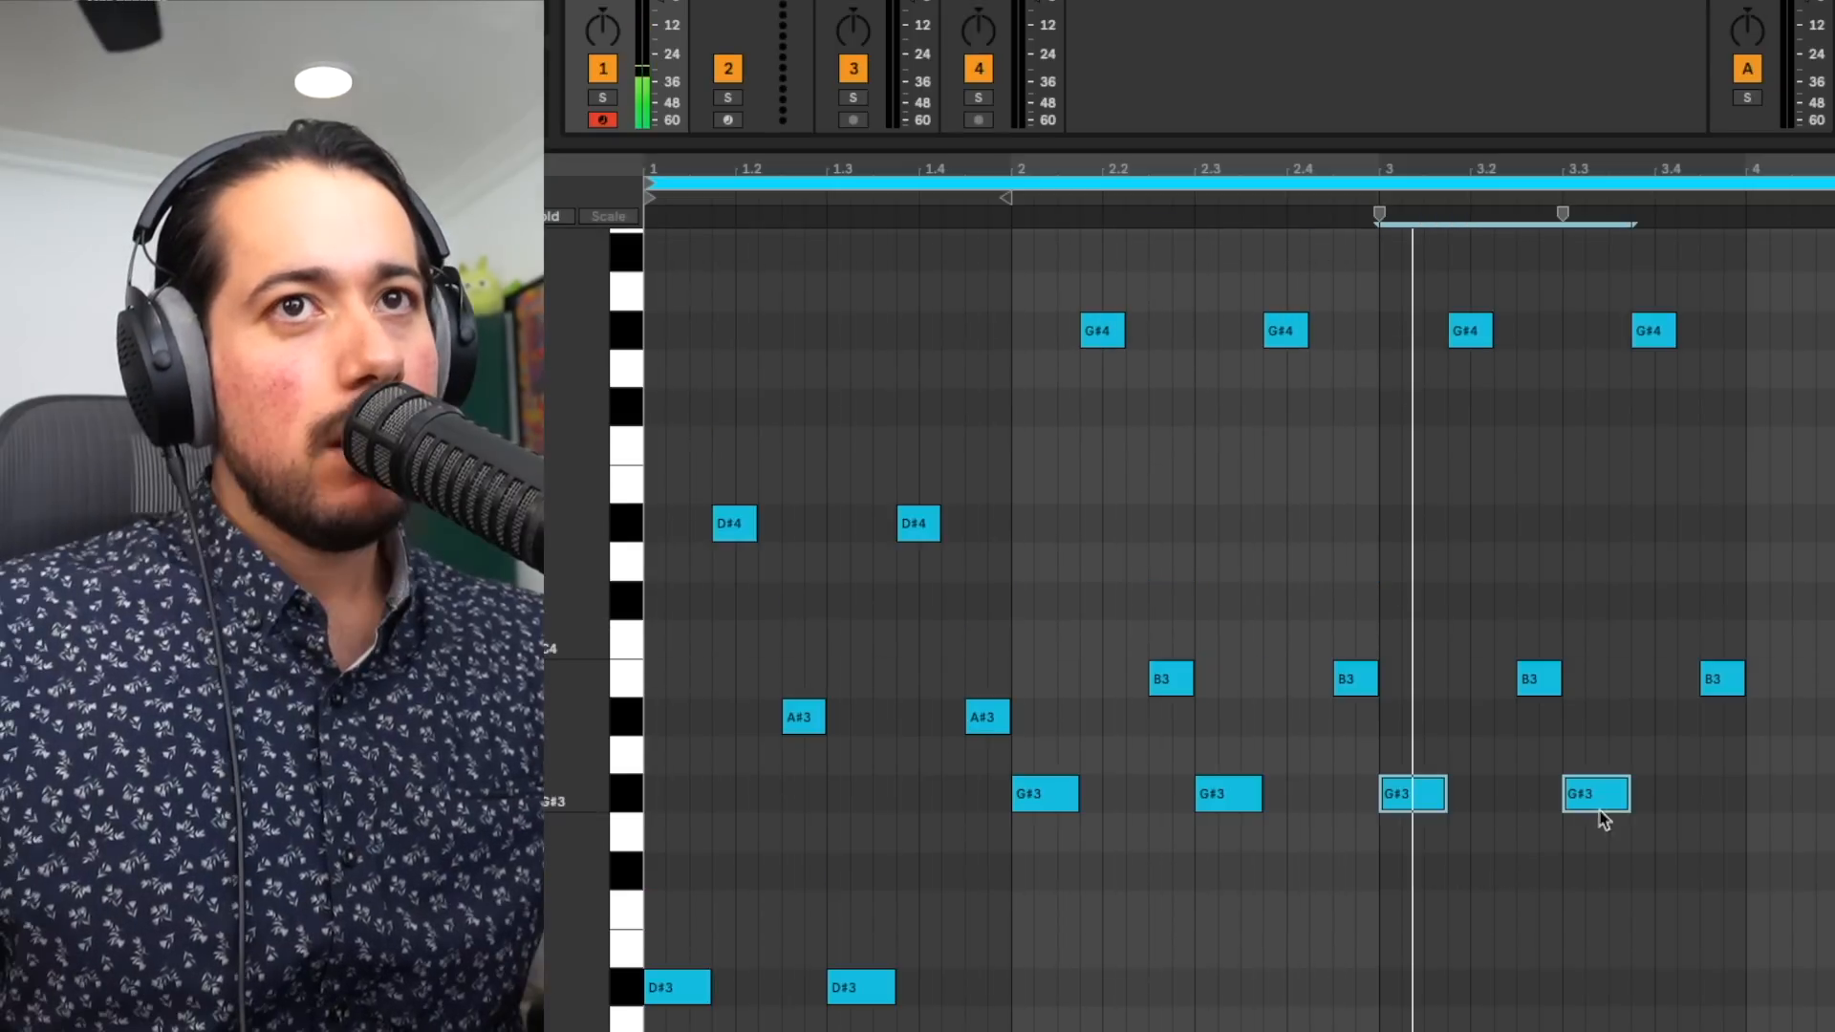
left_click_drag(1405, 801, 1413, 832)
- Shift the pitch of bar 3's upper notes, G#4 and B3, and play back the pattern
left_click_drag(1445, 721, 1739, 350)
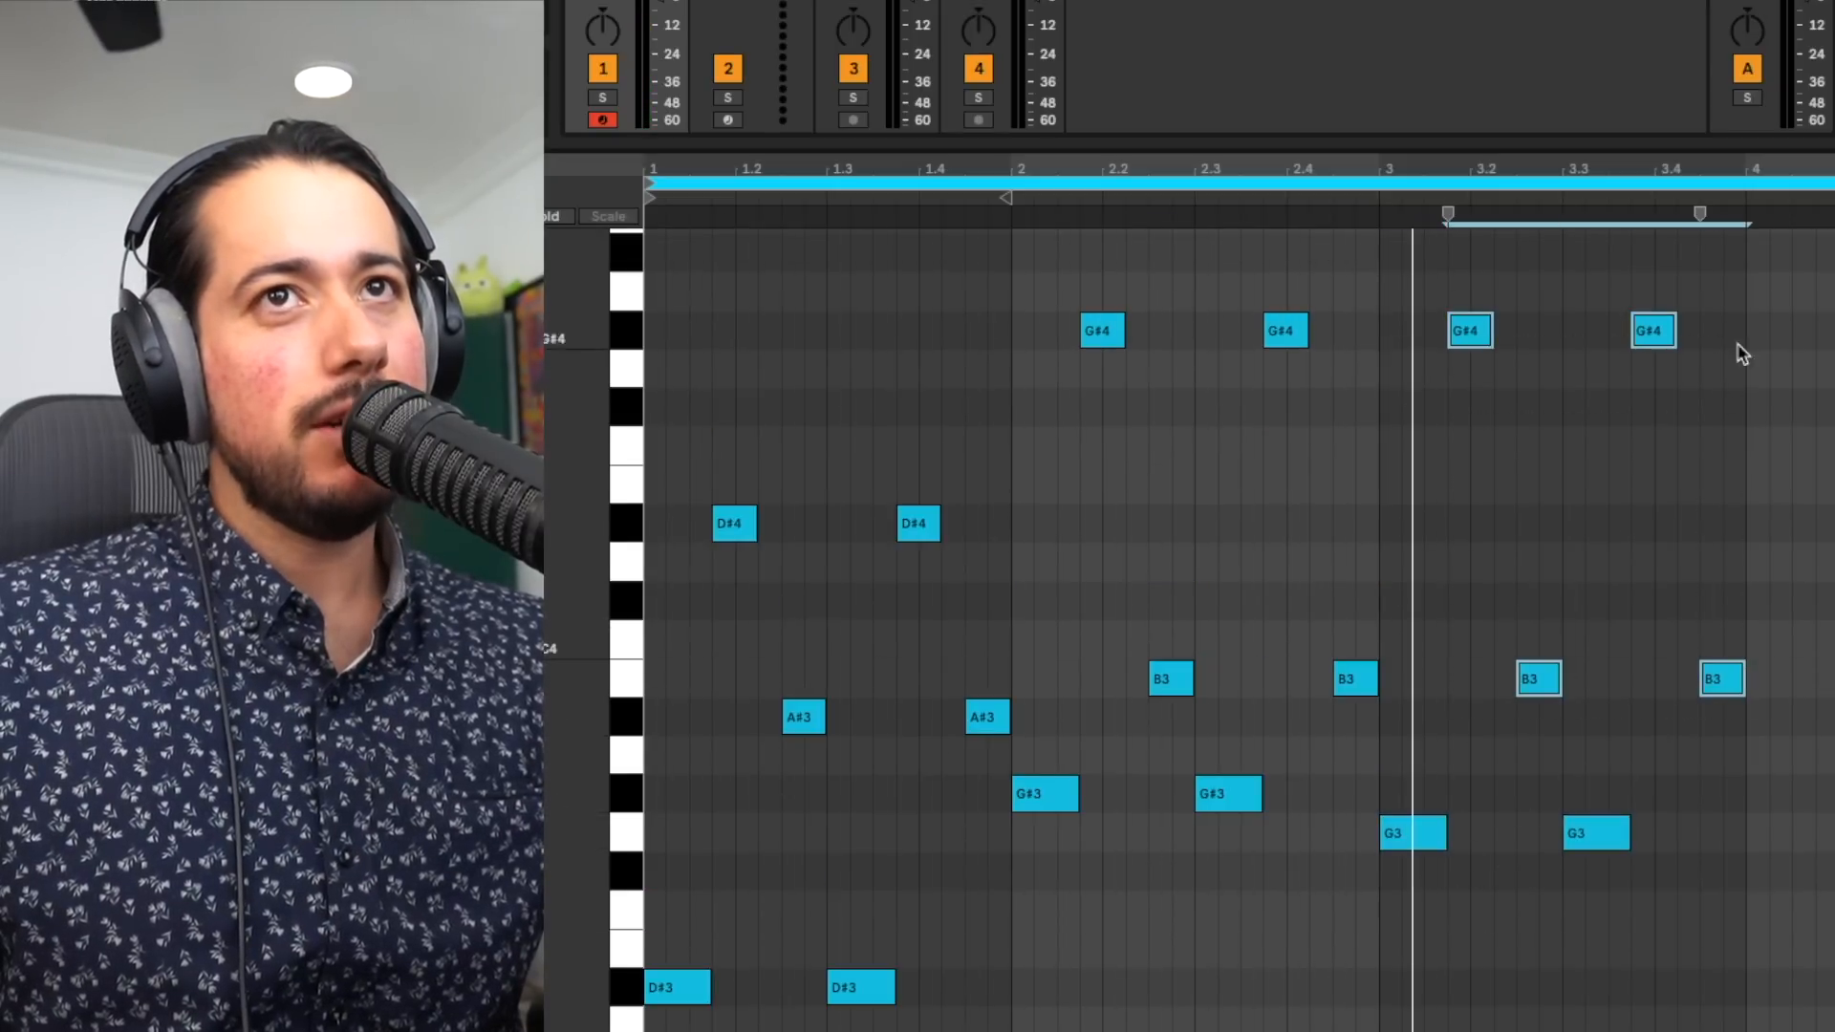
left_click(1482, 335)
mouse_move(1482, 336)
left_mouse_down()
mouse_move(1482, 382)
mouse_move(1476, 342)
left_mouse_up()
left_click_drag(1450, 722, 1819, 216)
mouse_move(1466, 348)
left_mouse_down()
mouse_move(1463, 415)
mouse_move(1466, 373)
left_mouse_up()
key("space")
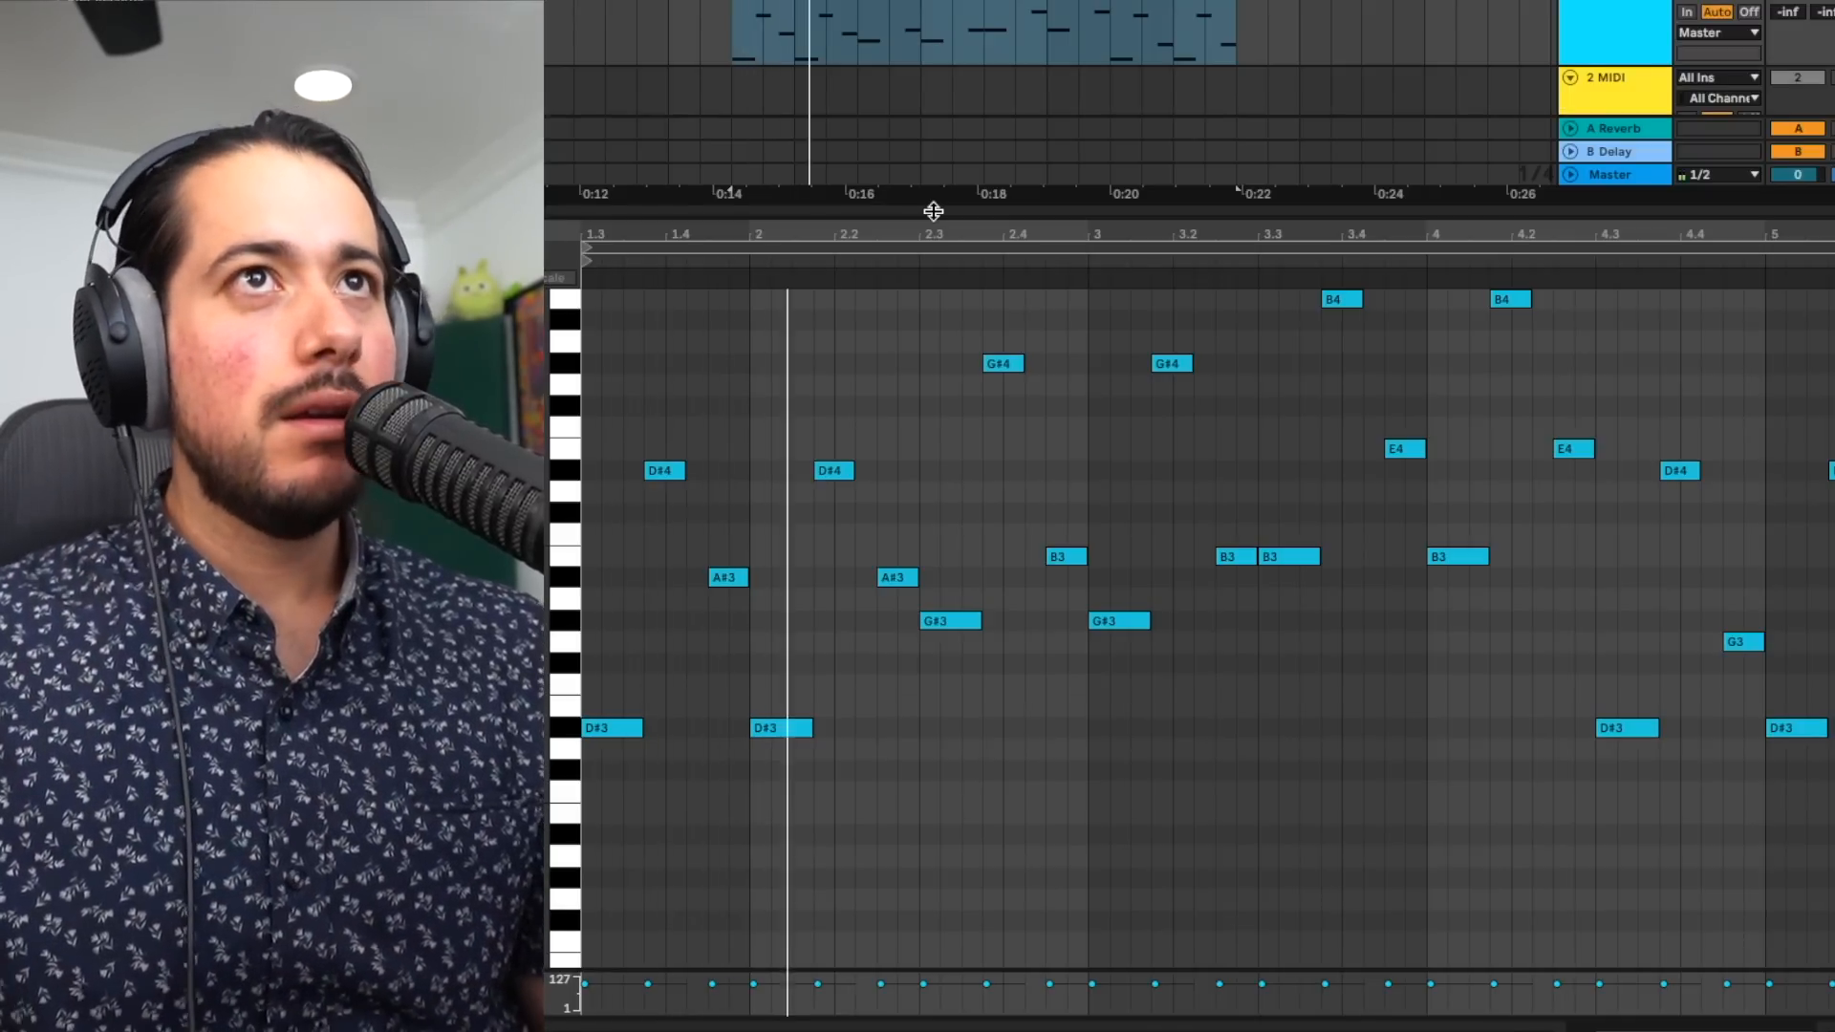
- Select the two G3 notes in the pattern's final chord
scroll(1159, 520, "up", 1)
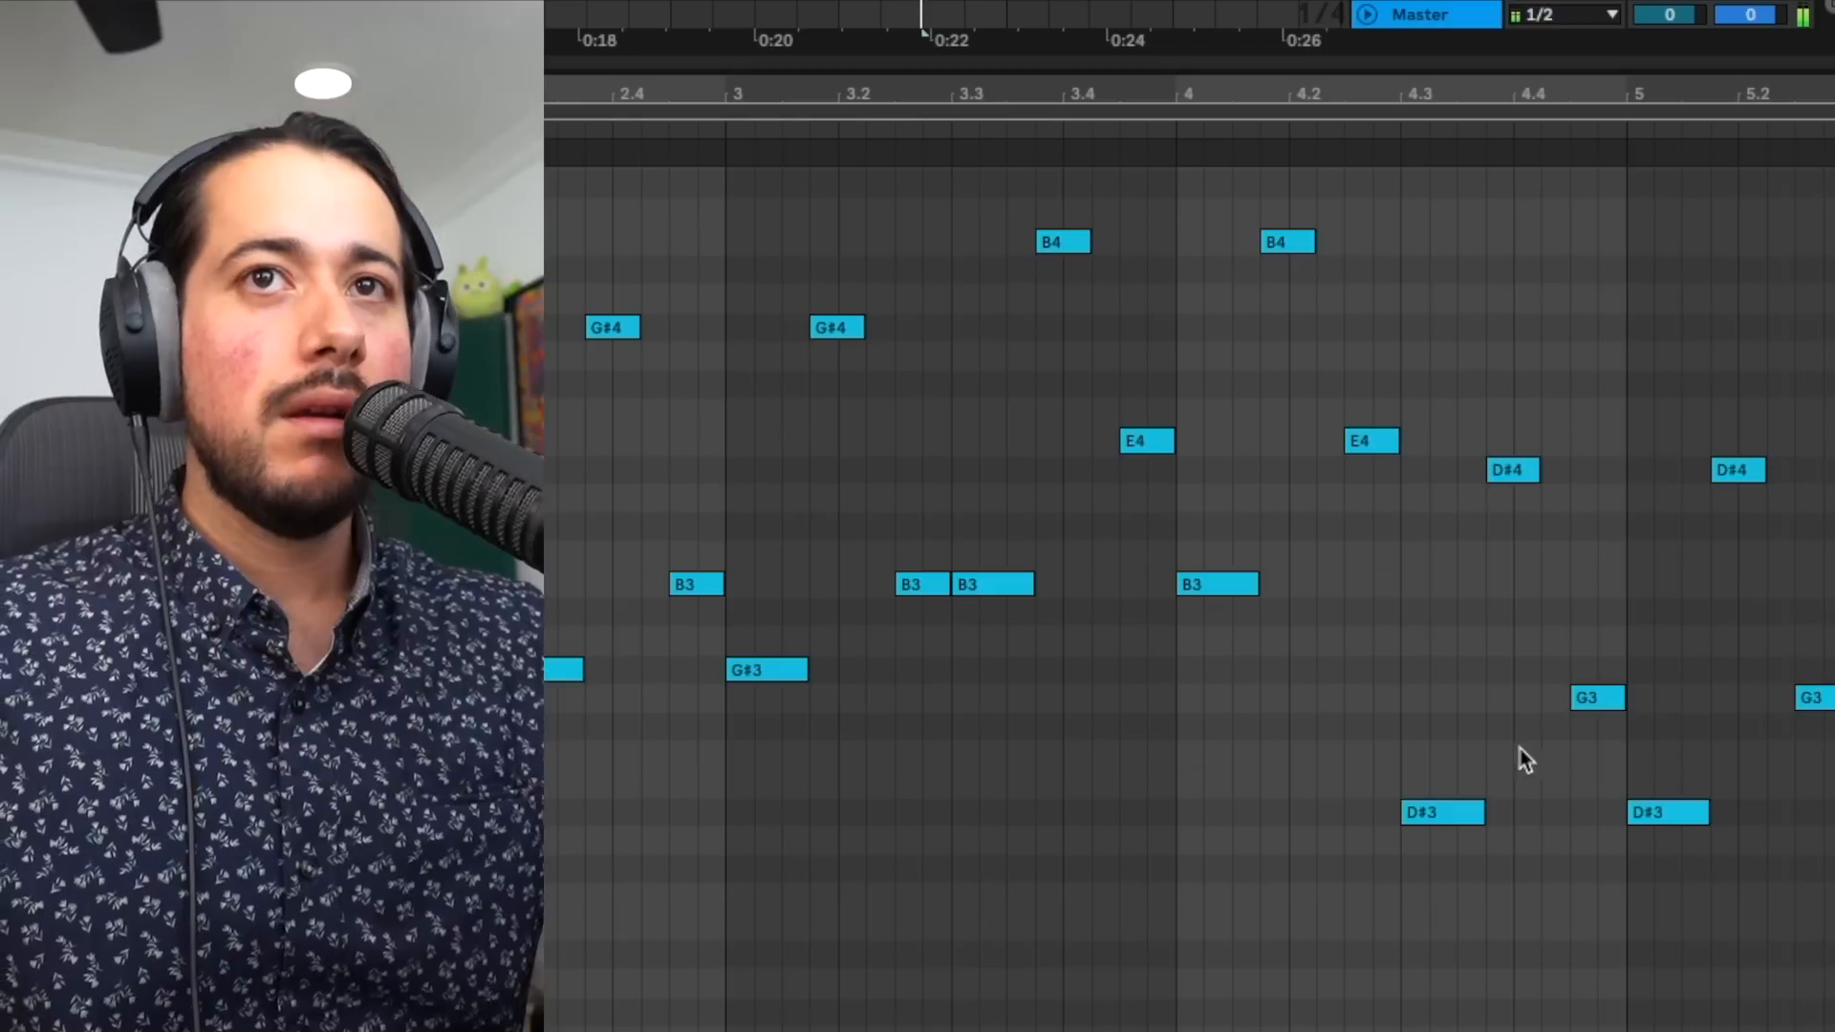
left_click_drag(1654, 728, 1834, 659)
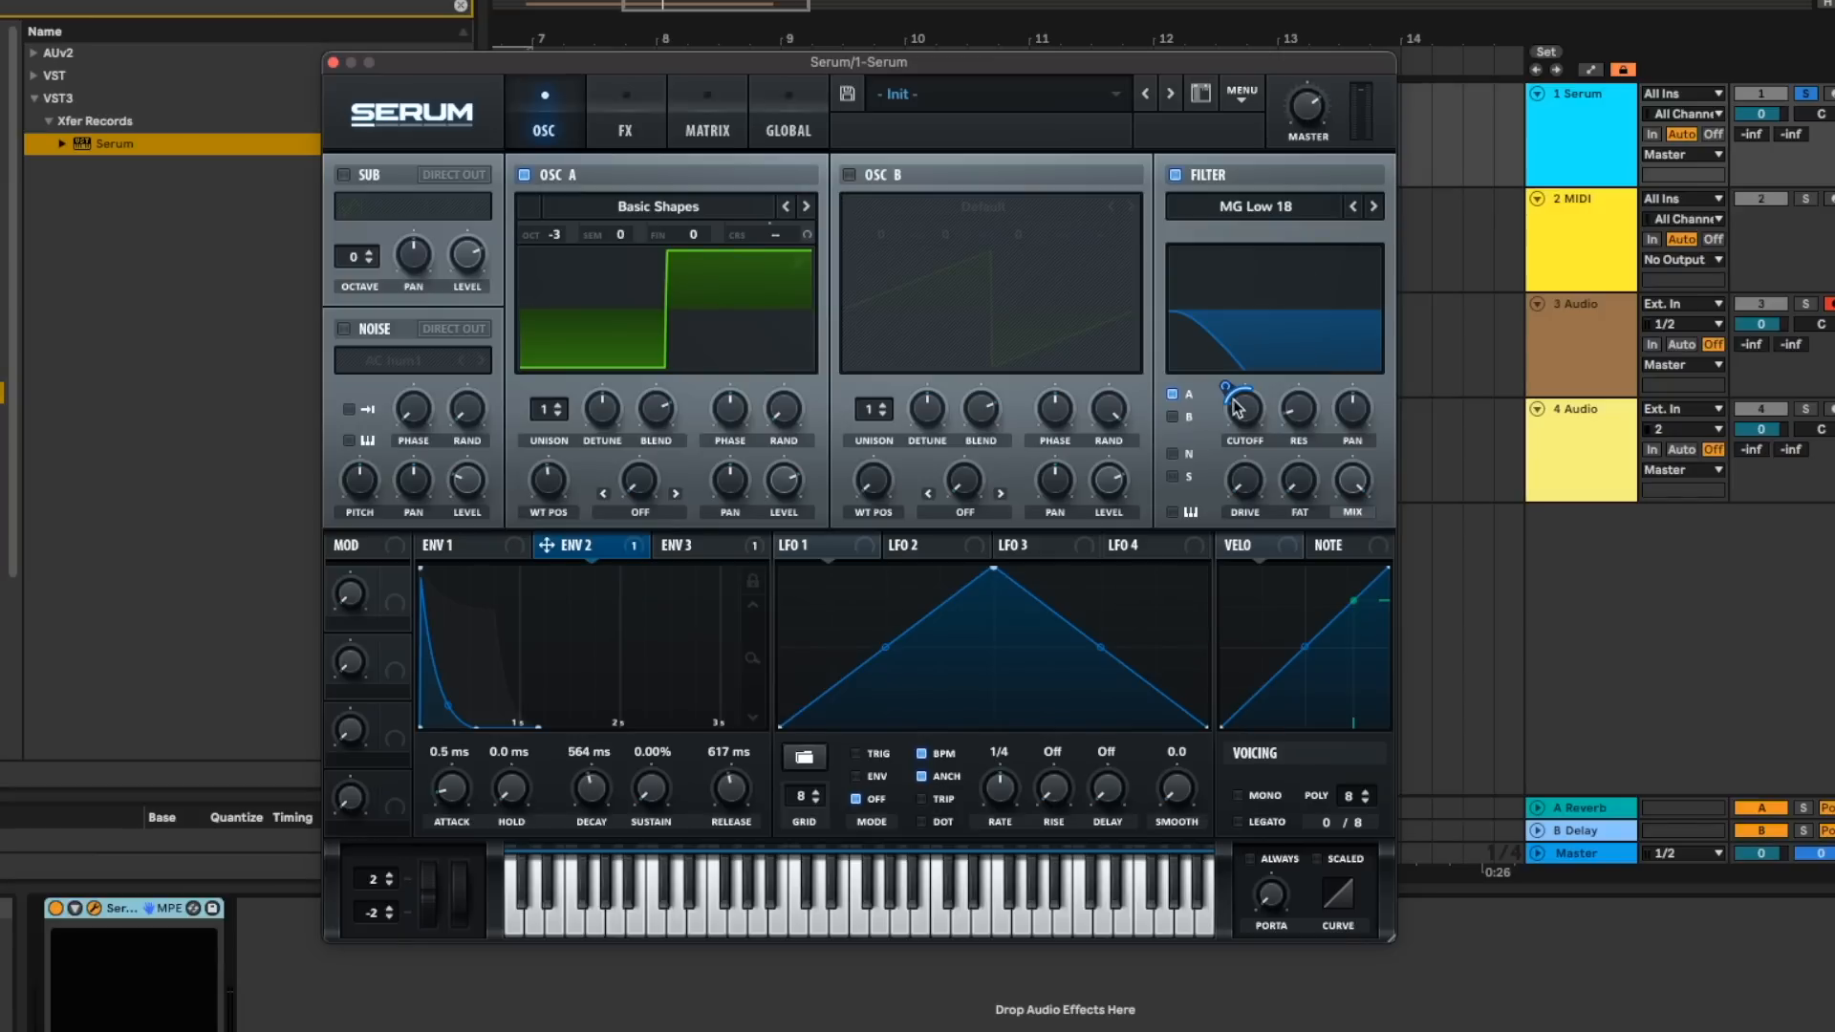
- Fine-tune Env 2's cutoff modulation with a 669 ms decay and 305 ms release, and enable Mono and Legato voicing
mouse_move(1227, 388)
left_mouse_down()
mouse_move(1237, 409)
mouse_move(1232, 391)
left_mouse_up()
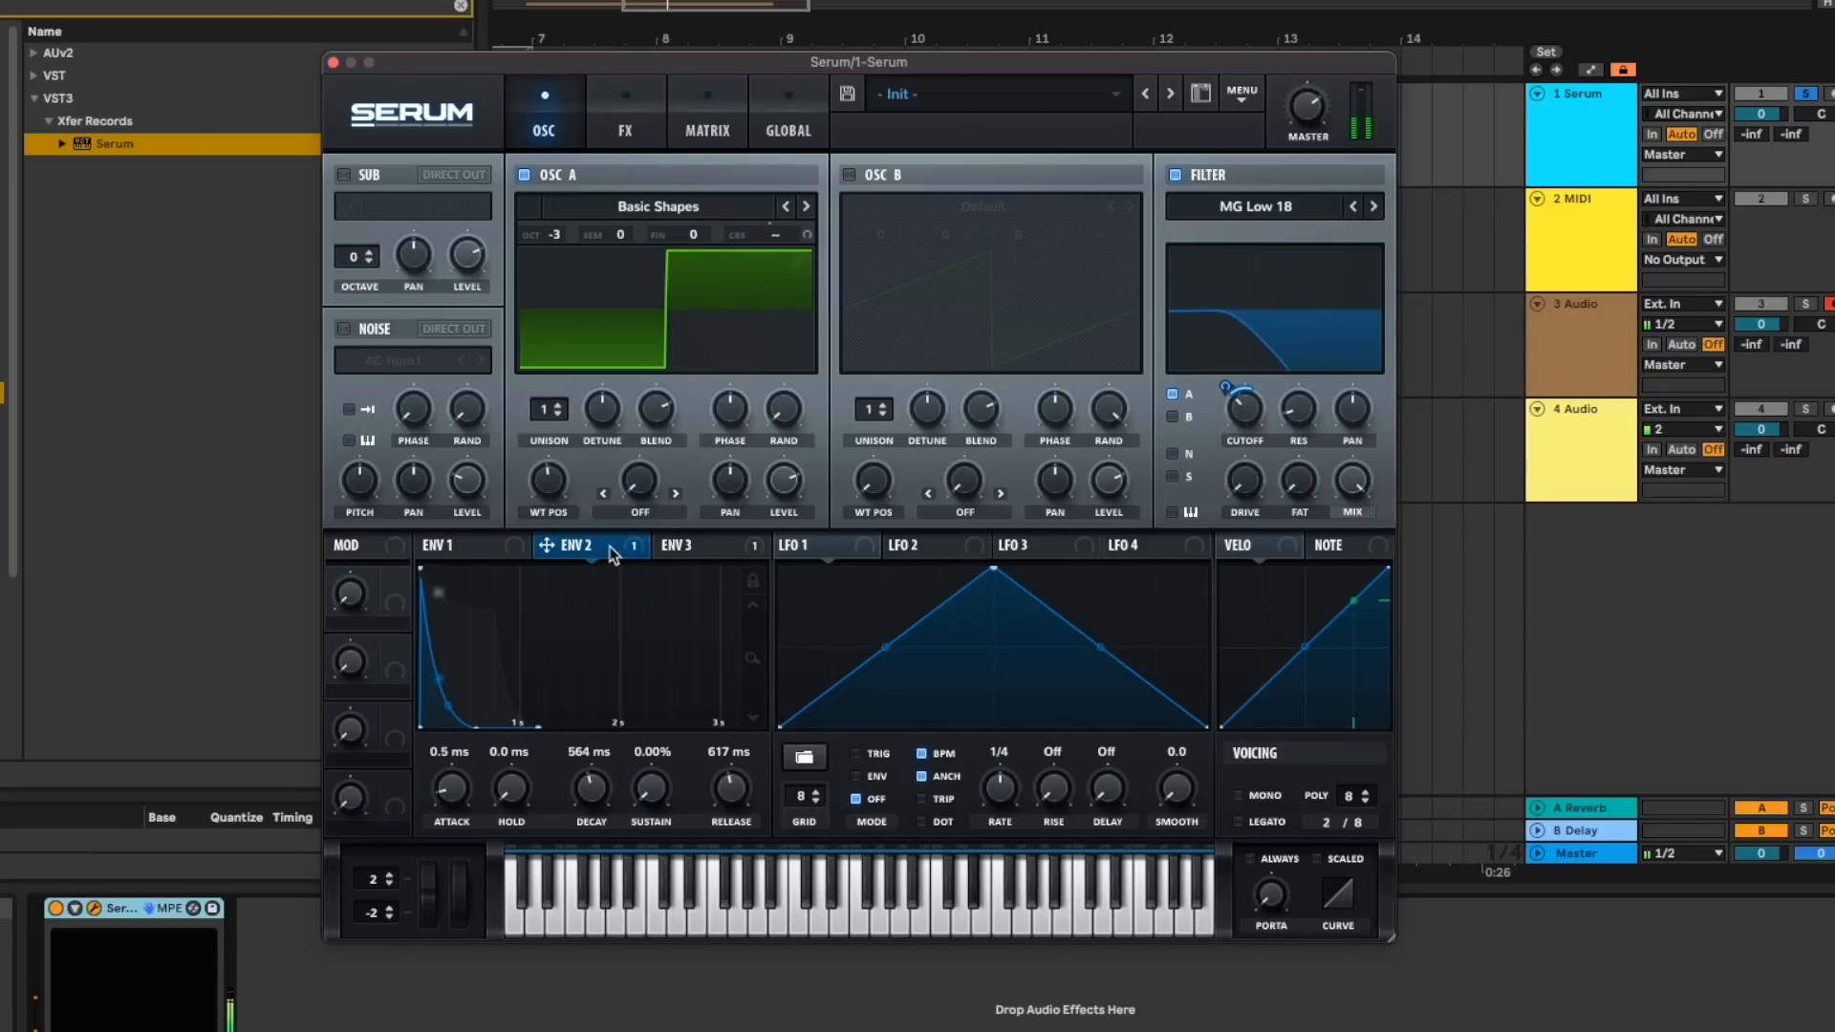
left_click_drag(591, 788, 593, 776)
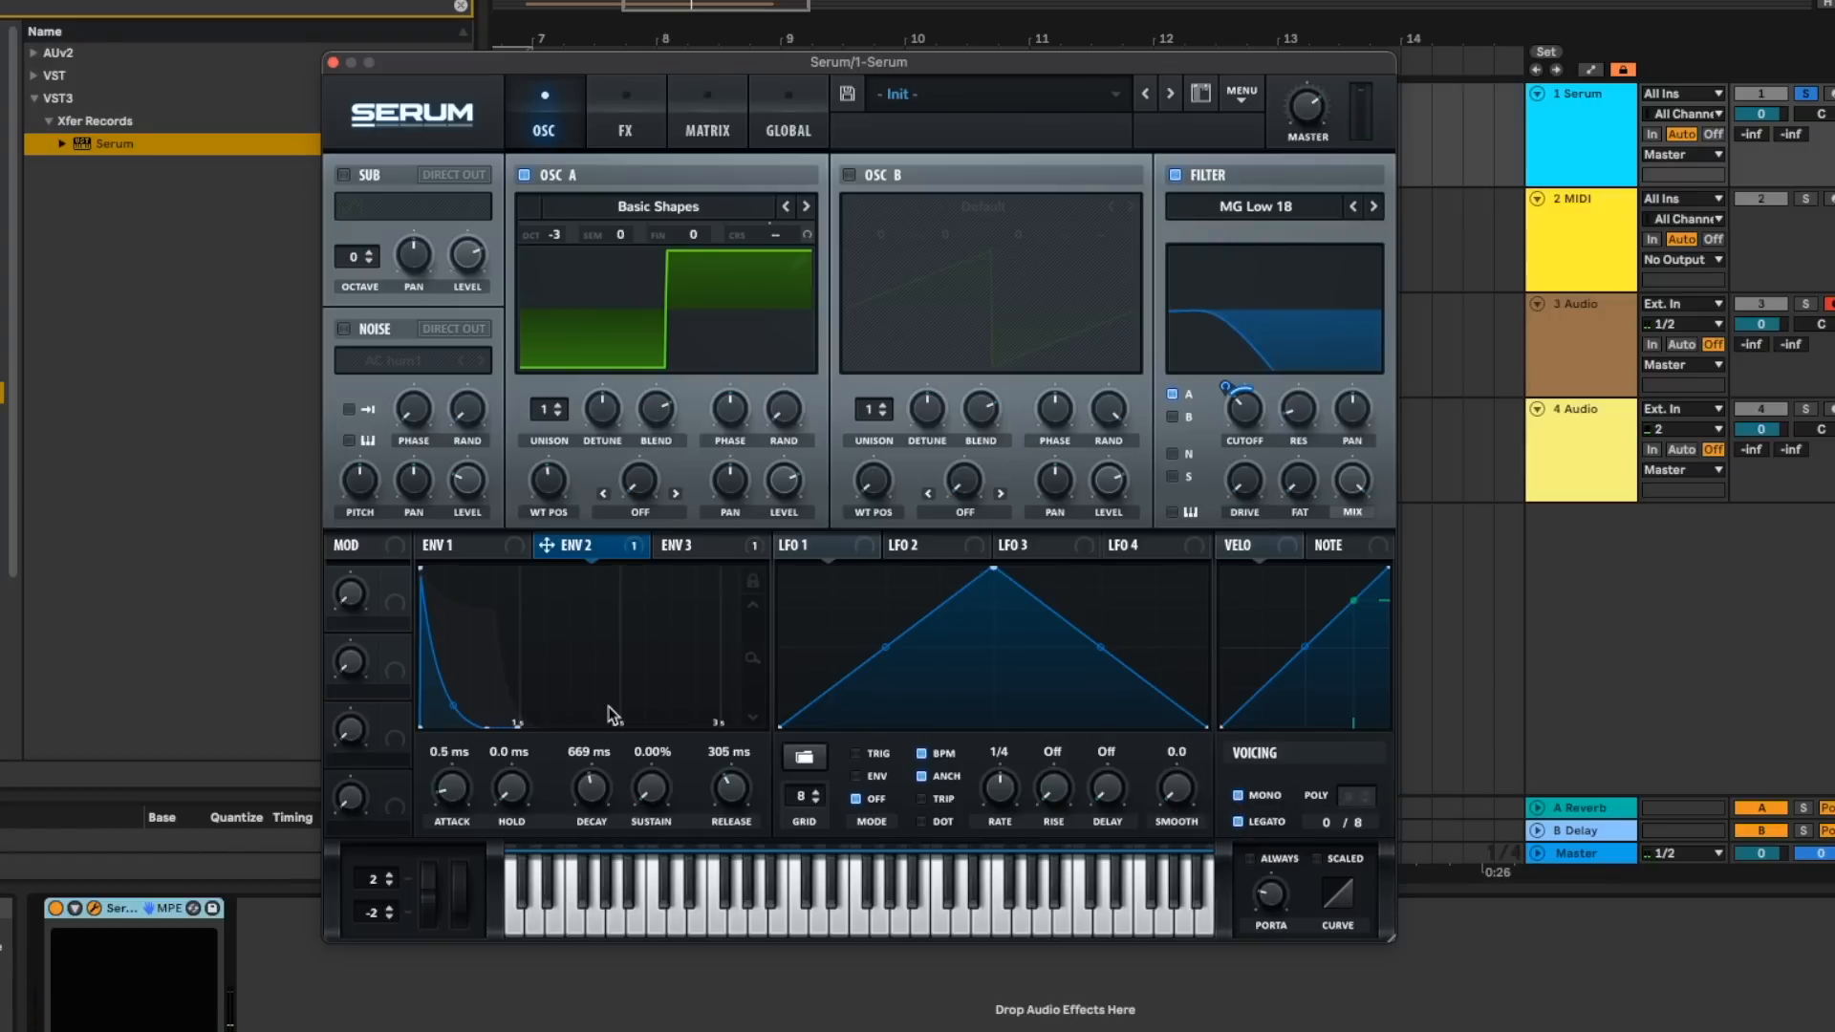
- Set Env 1 to a 1.35 s decay, -11.3 dB sustain and 687 ms release, and fine-tune the MG Low 24 filter's cutoff
left_click(457, 544)
left_click_drag(729, 788, 729, 794)
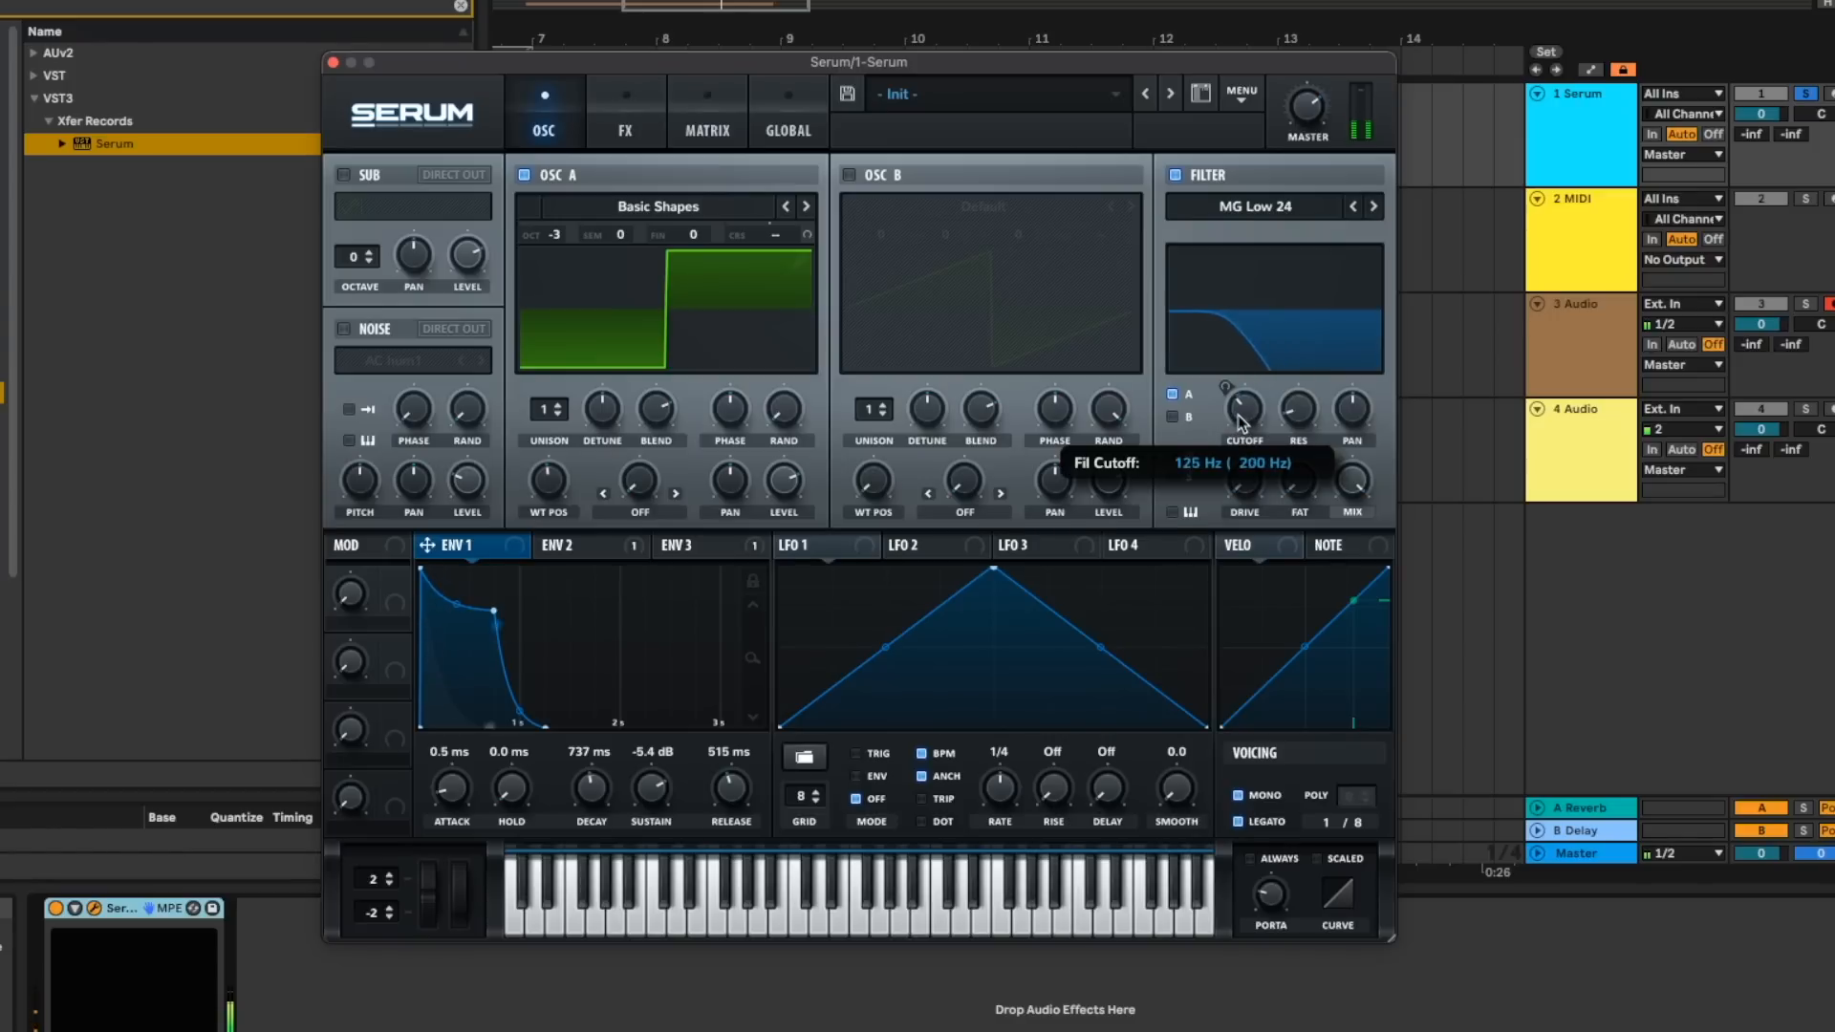
left_click_drag(655, 788, 601, 768)
left_click_drag(718, 795, 719, 776)
left_click_drag(1242, 411, 1242, 423)
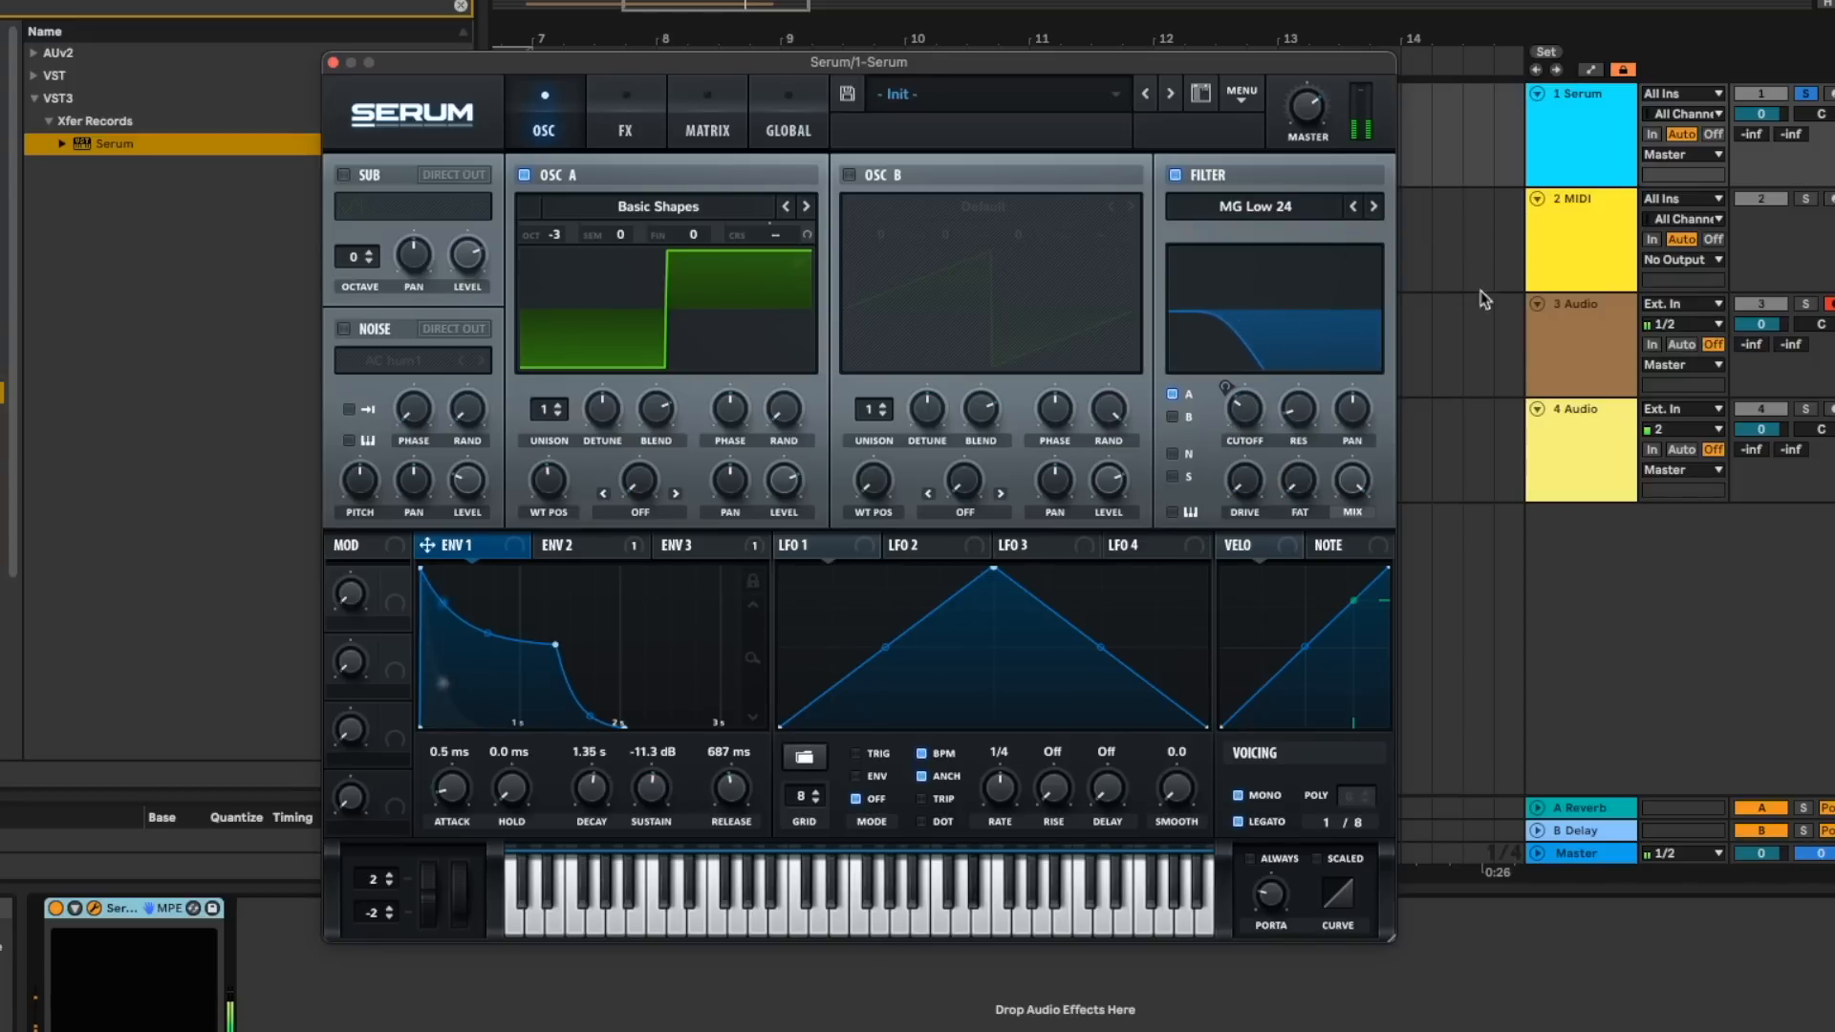
- Compare the 3 Audio track with the 1 Serum track by toggling their solos
left_click(1806, 304)
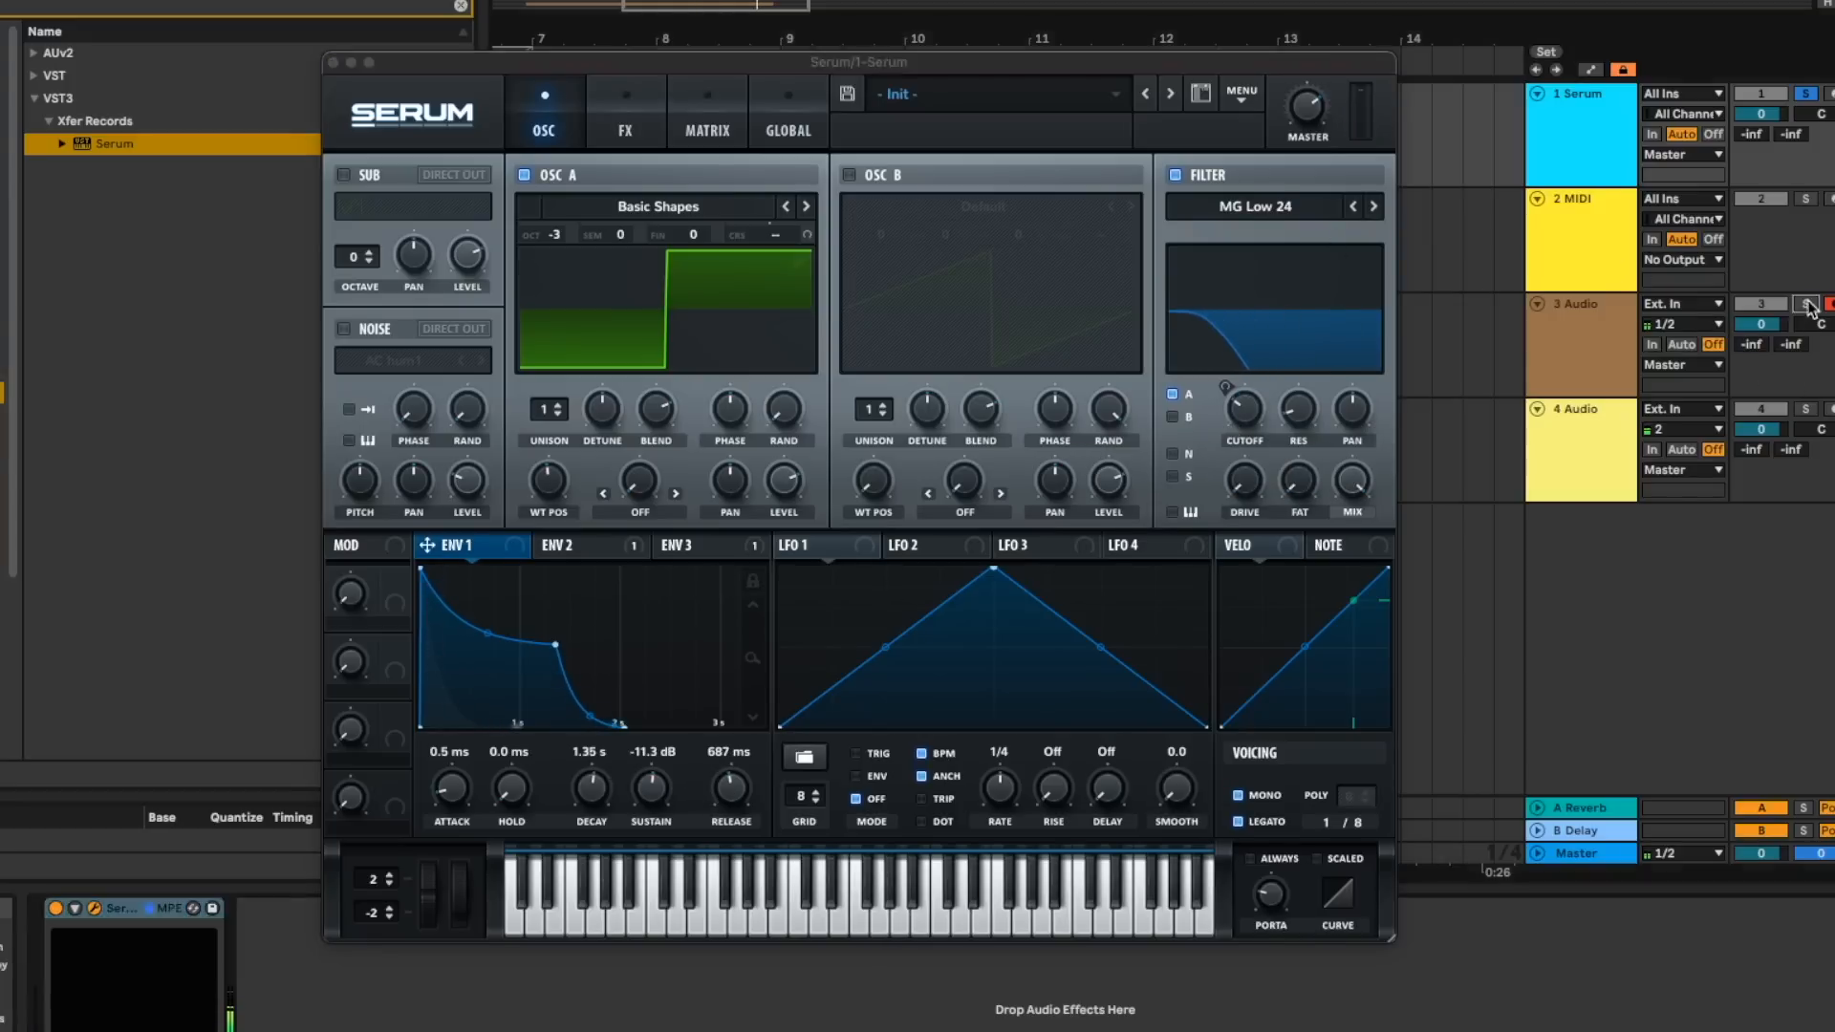
left_click(1805, 94)
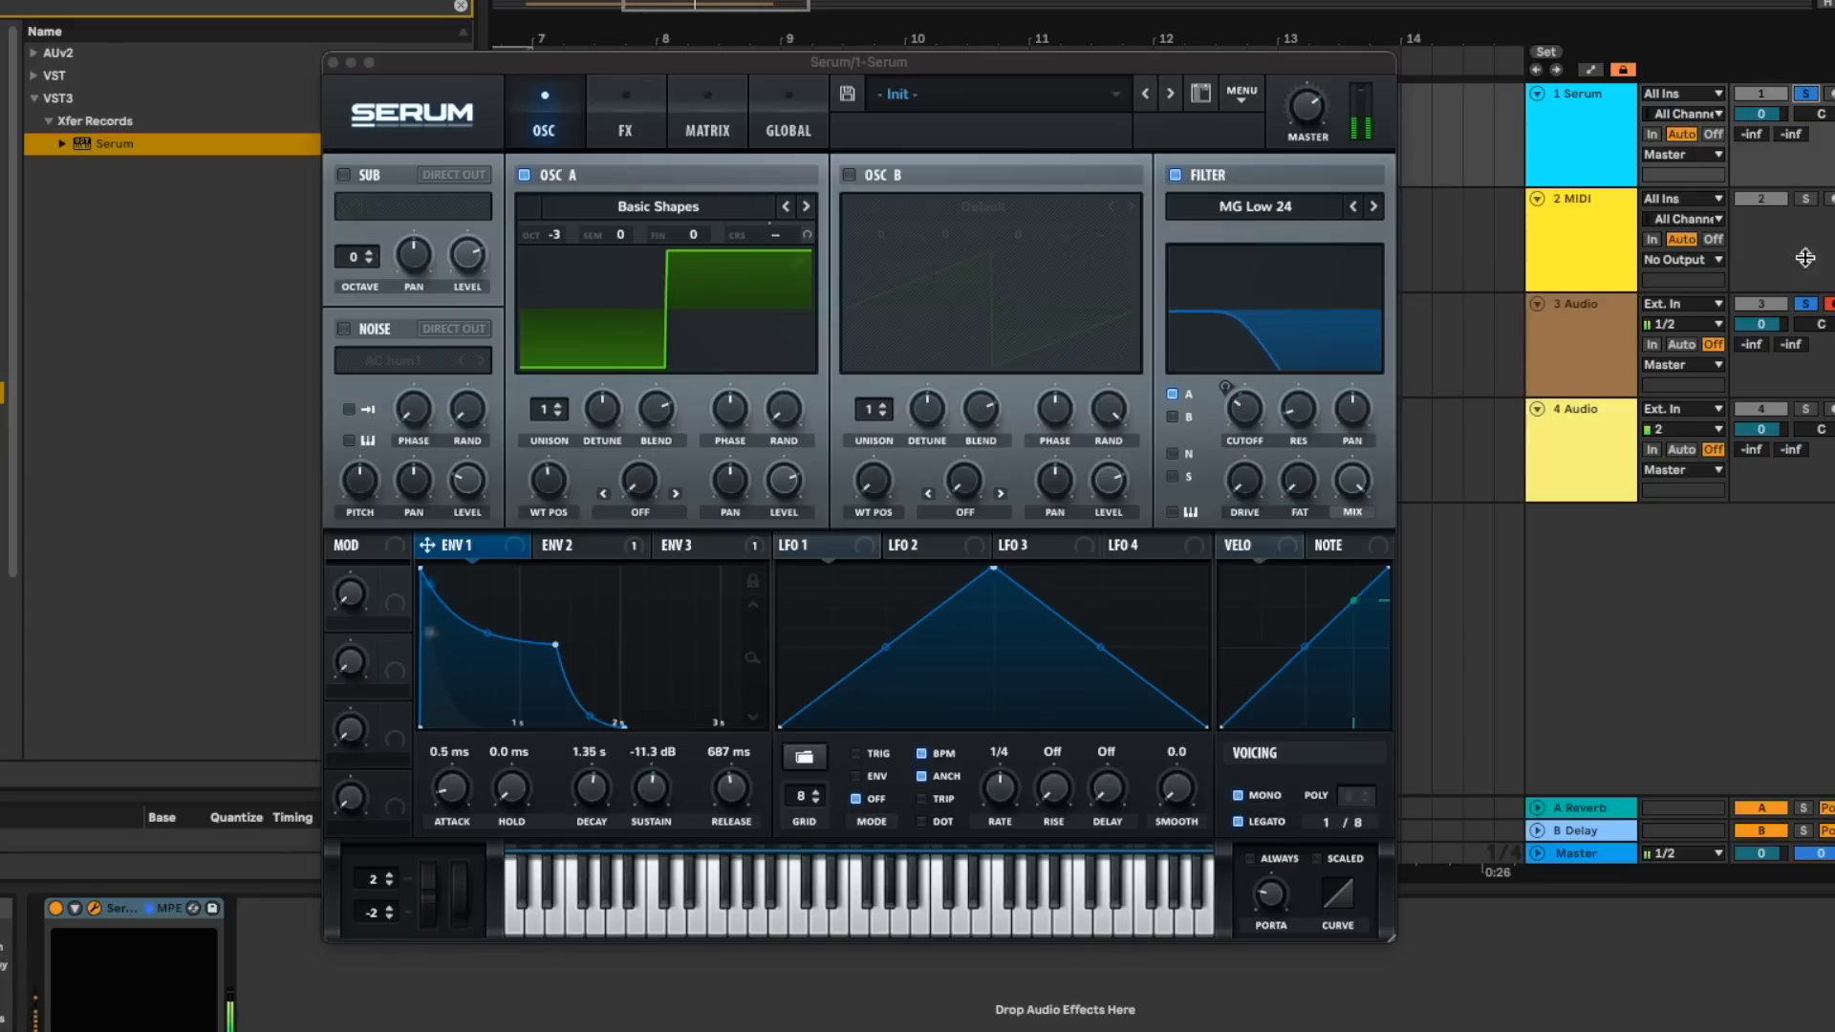
- Reduce the drive of the Tube distortion effect on the bass patch
left_click(625, 124)
left_click(473, 215)
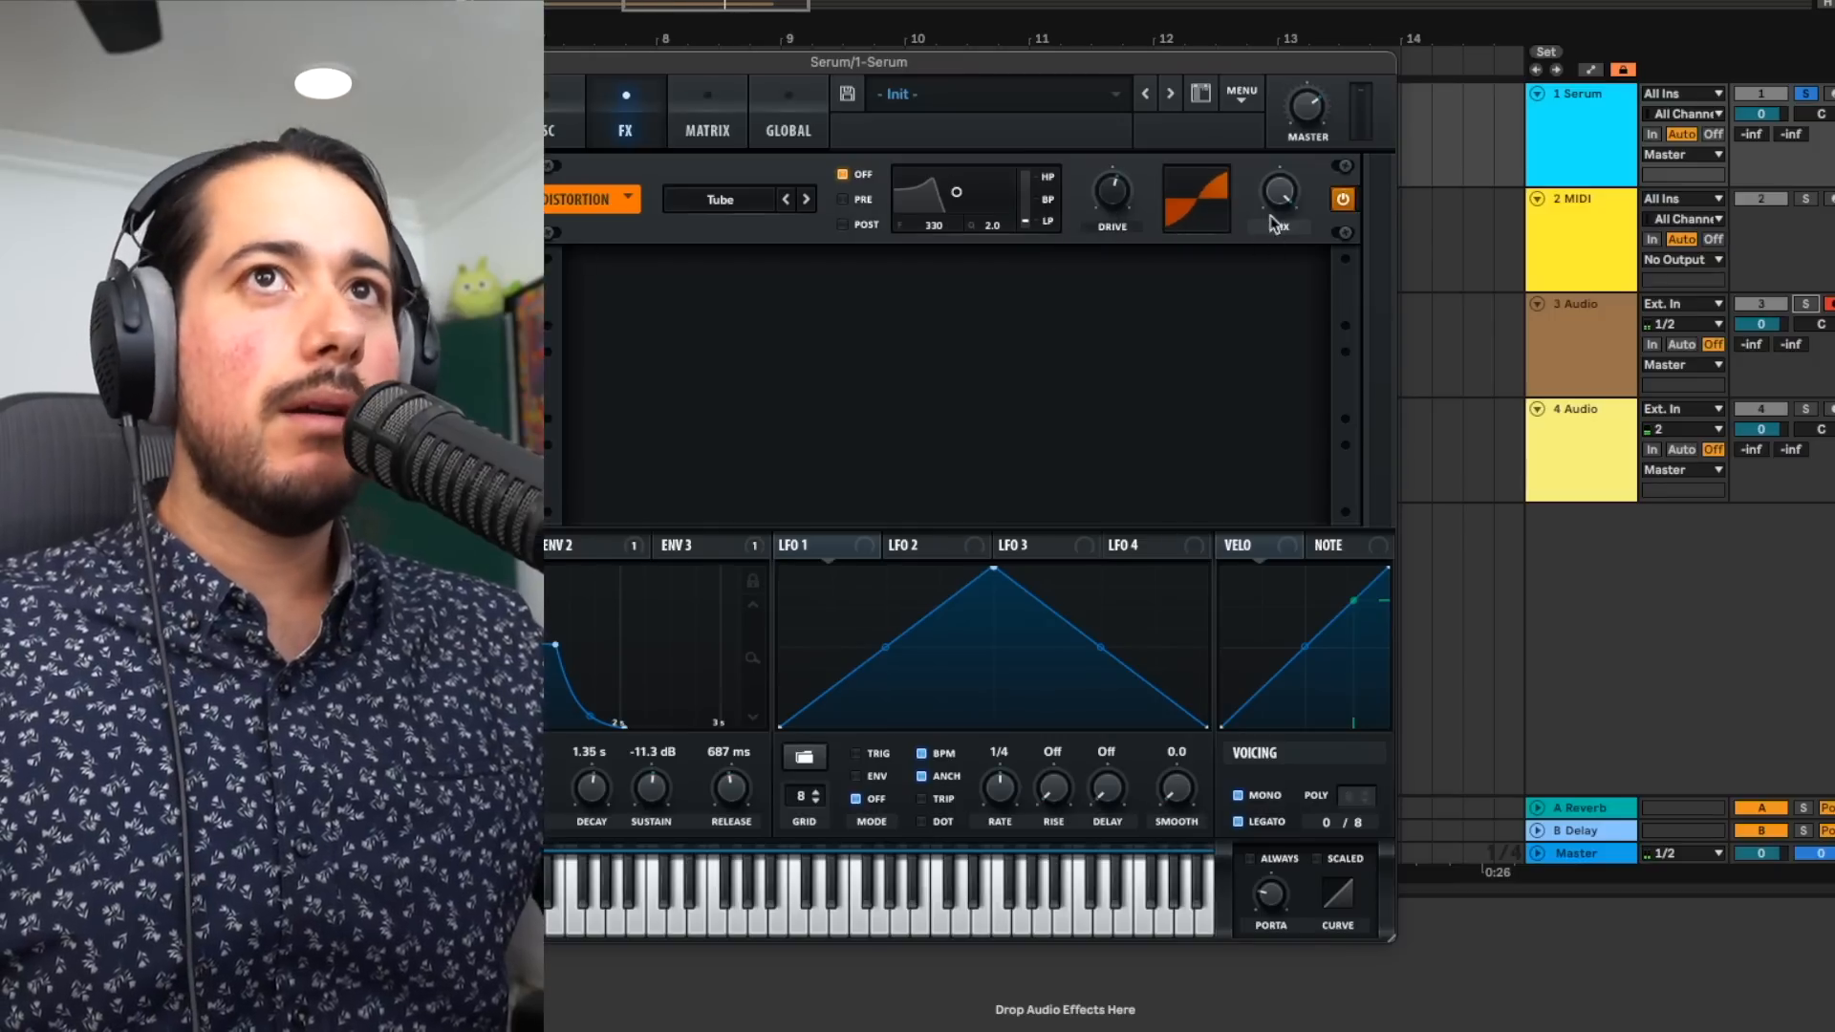
key("space")
left_click_drag(1101, 187, 1080, 258)
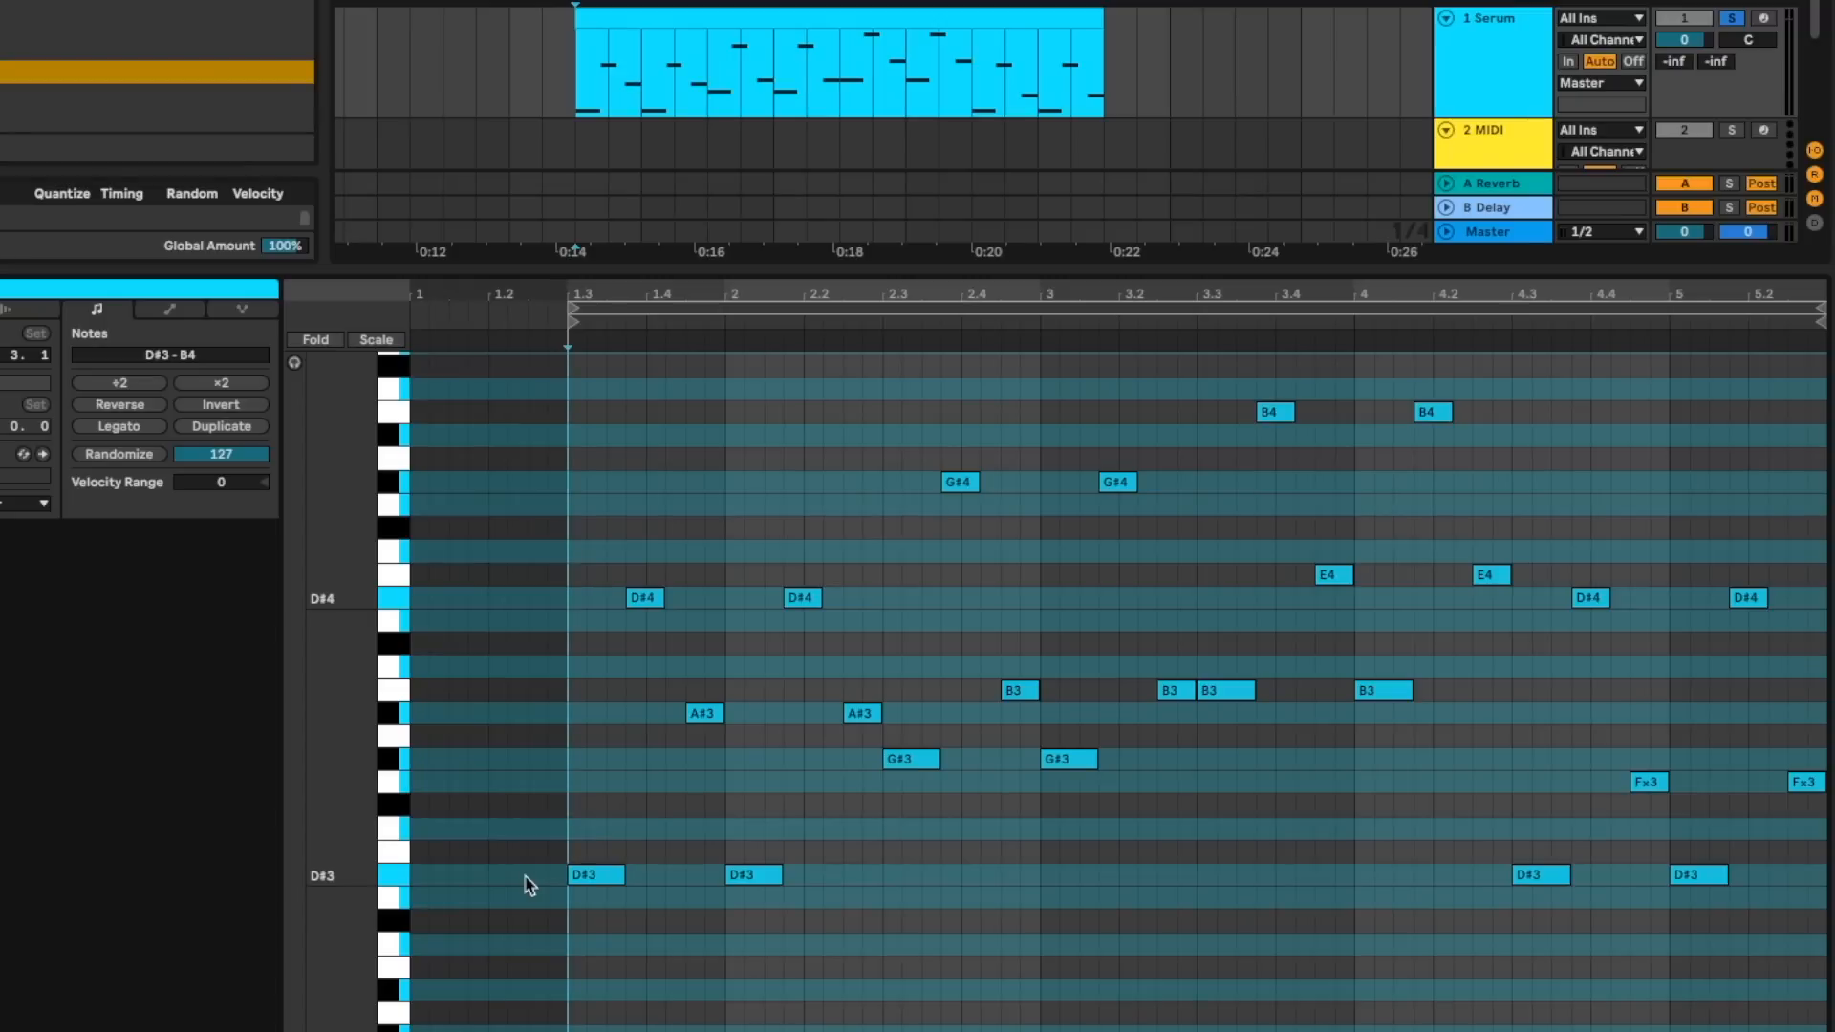
- Examine the opening D#3 and D#4 notes of the bassline clip in the piano roll
scroll(527, 883, "up", 5)
scroll(561, 883, "right", 3)
scroll(563, 883, "down", 3)
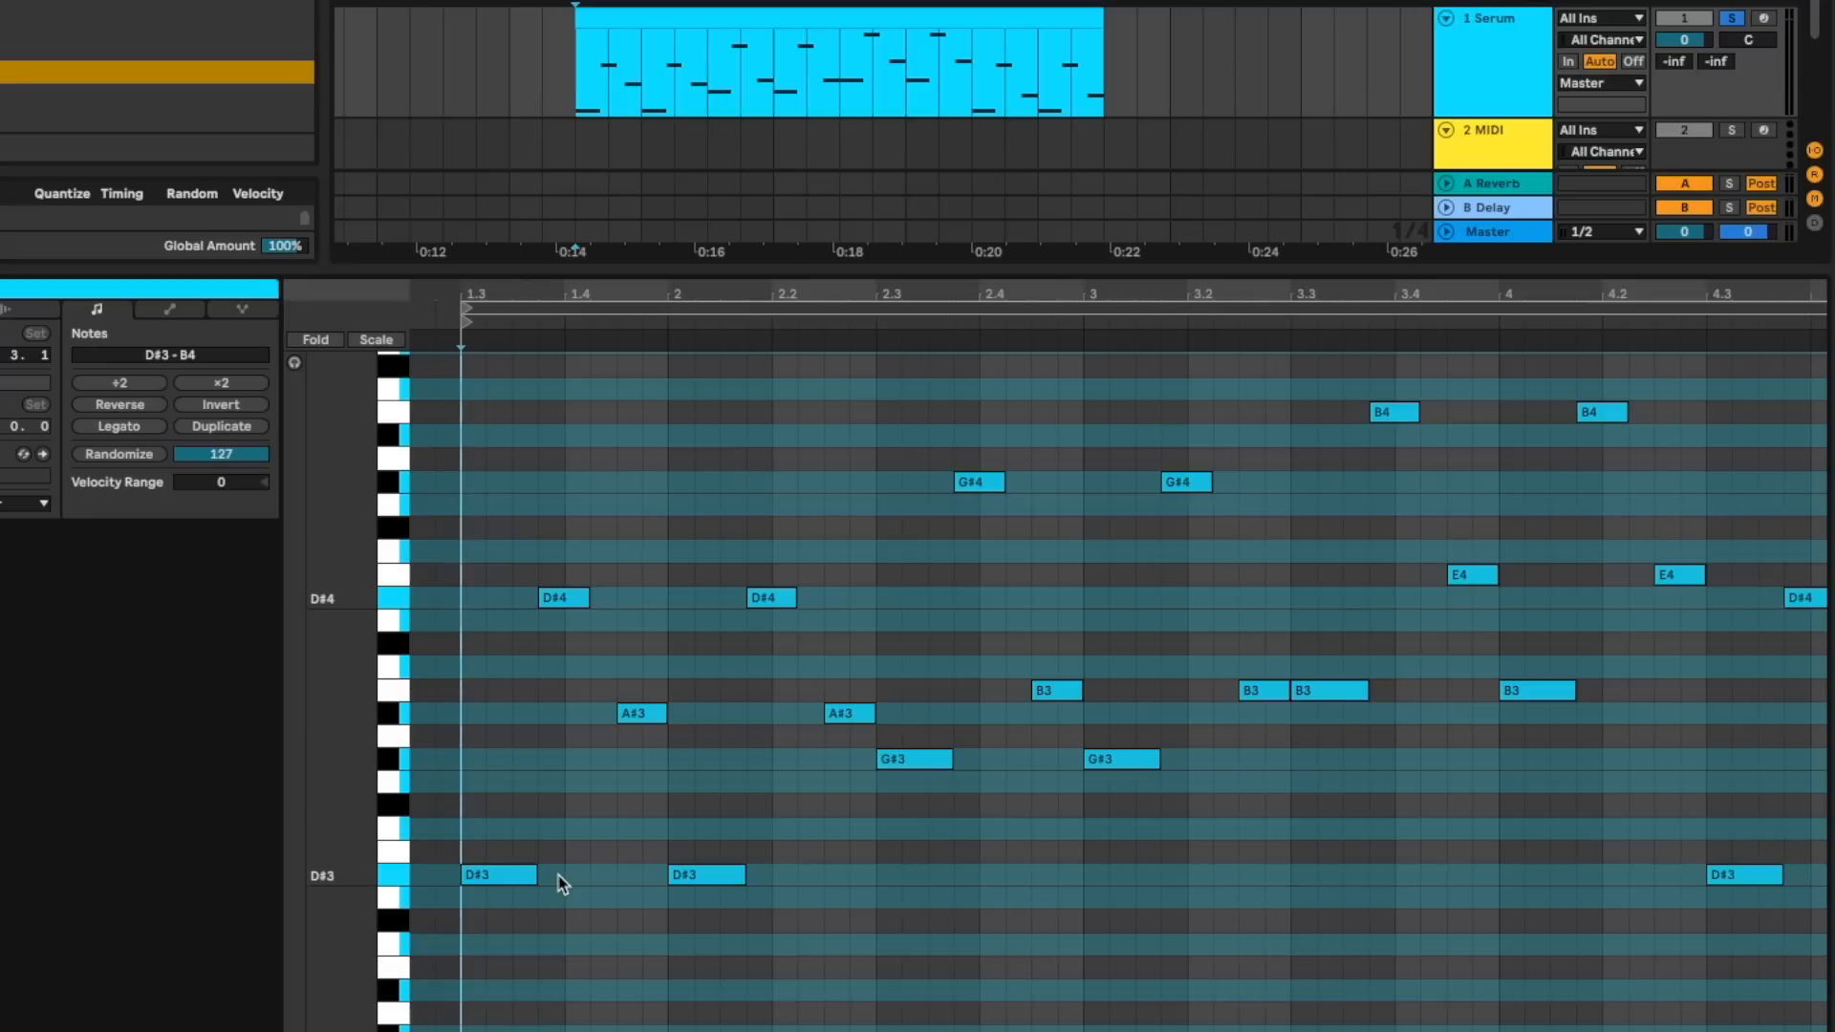
scroll(563, 883, "up", 5)
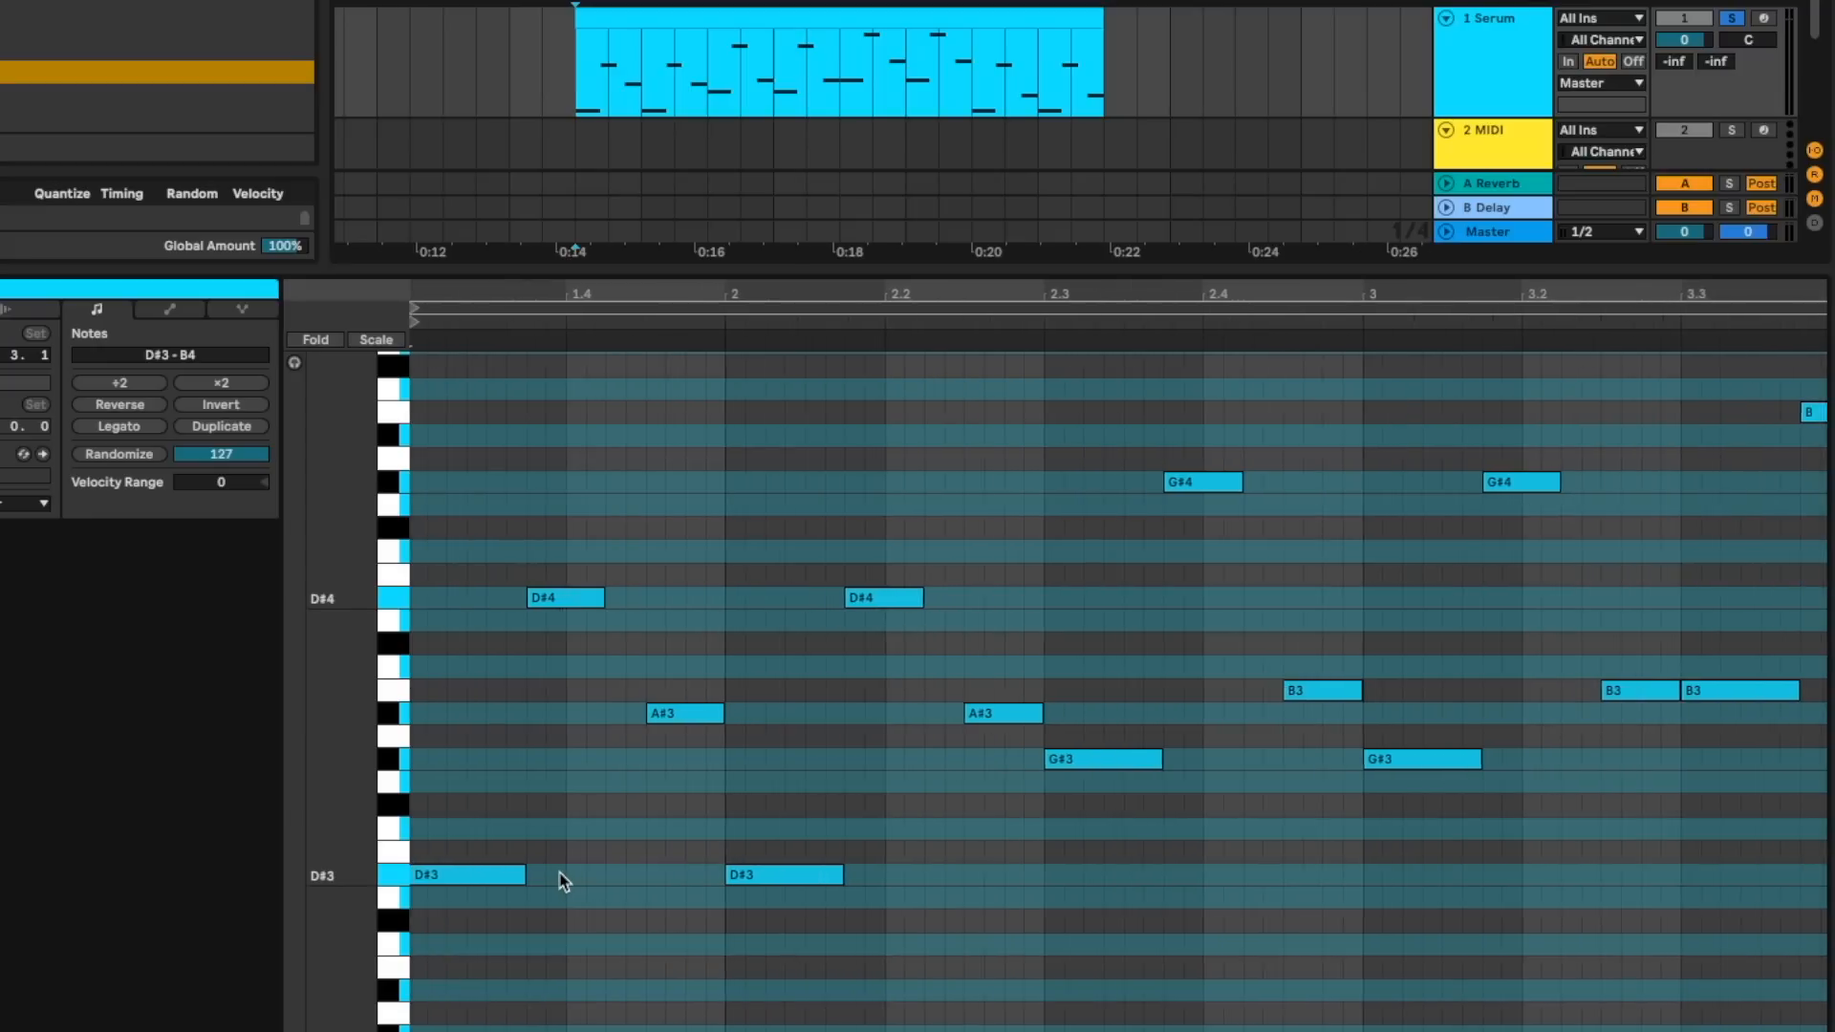
left_click(562, 875)
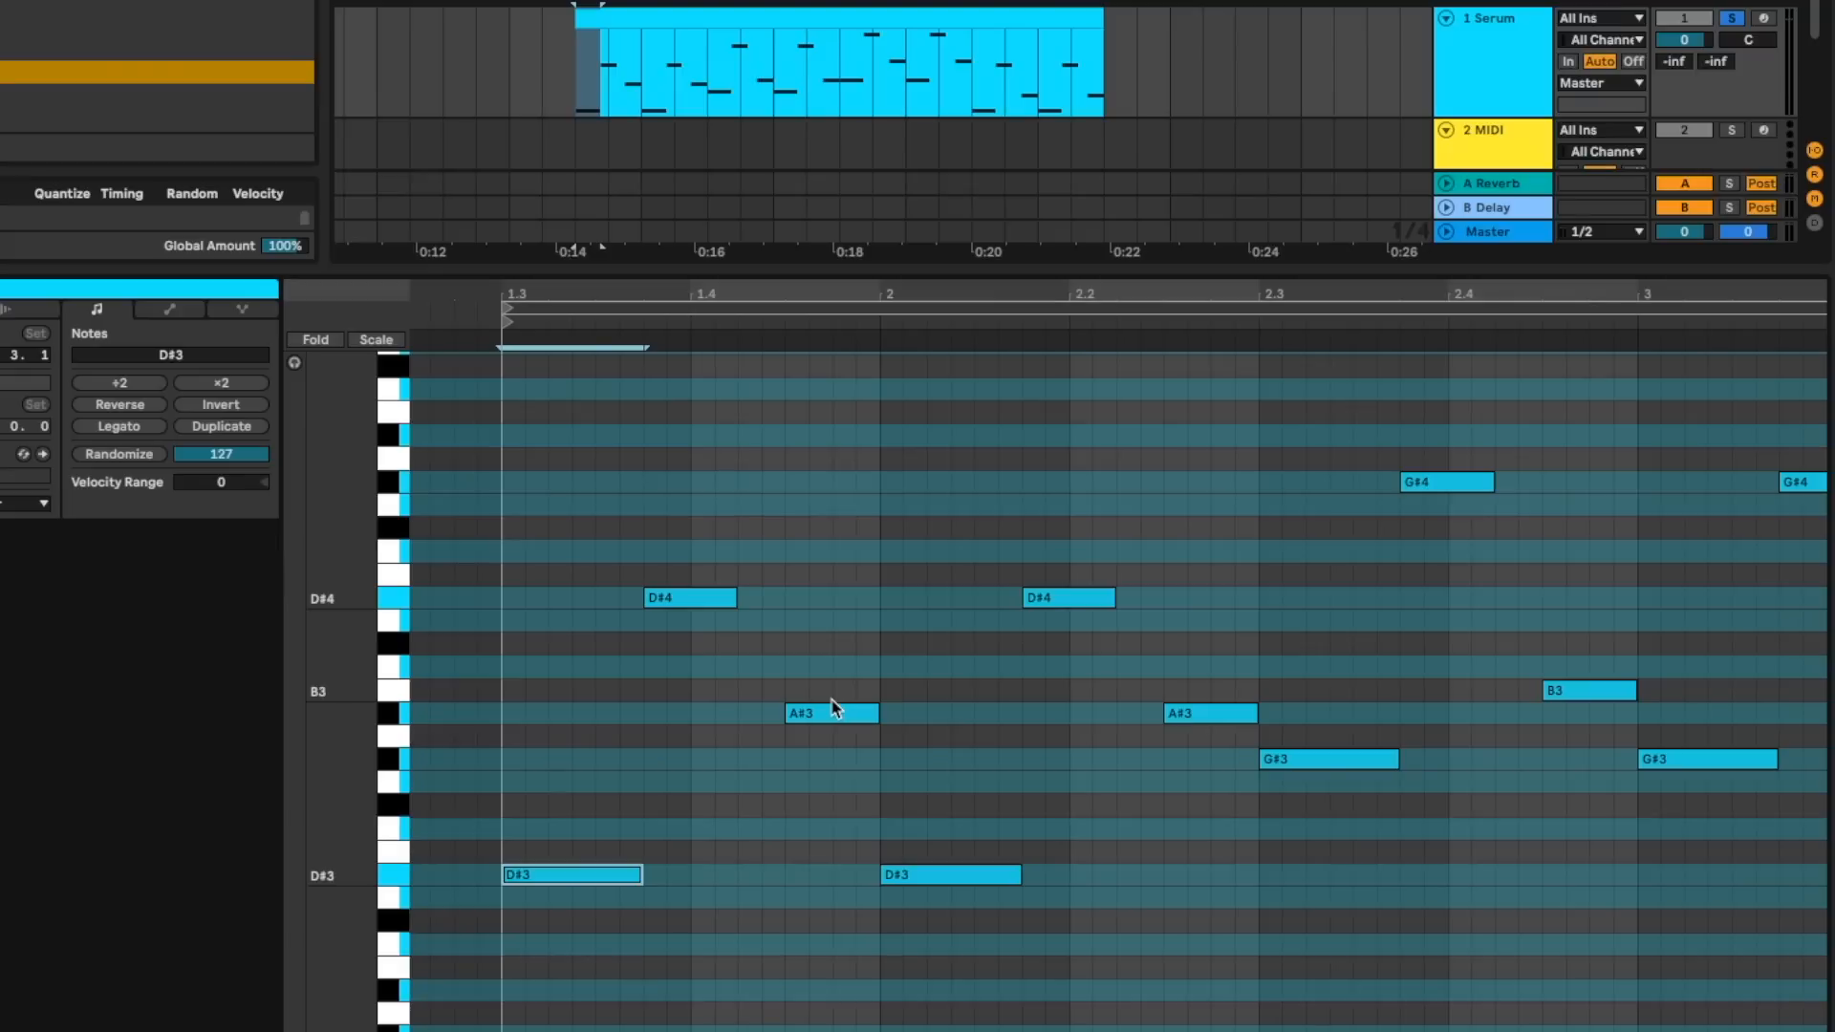
left_click(713, 613)
left_click(626, 877)
left_click(685, 599)
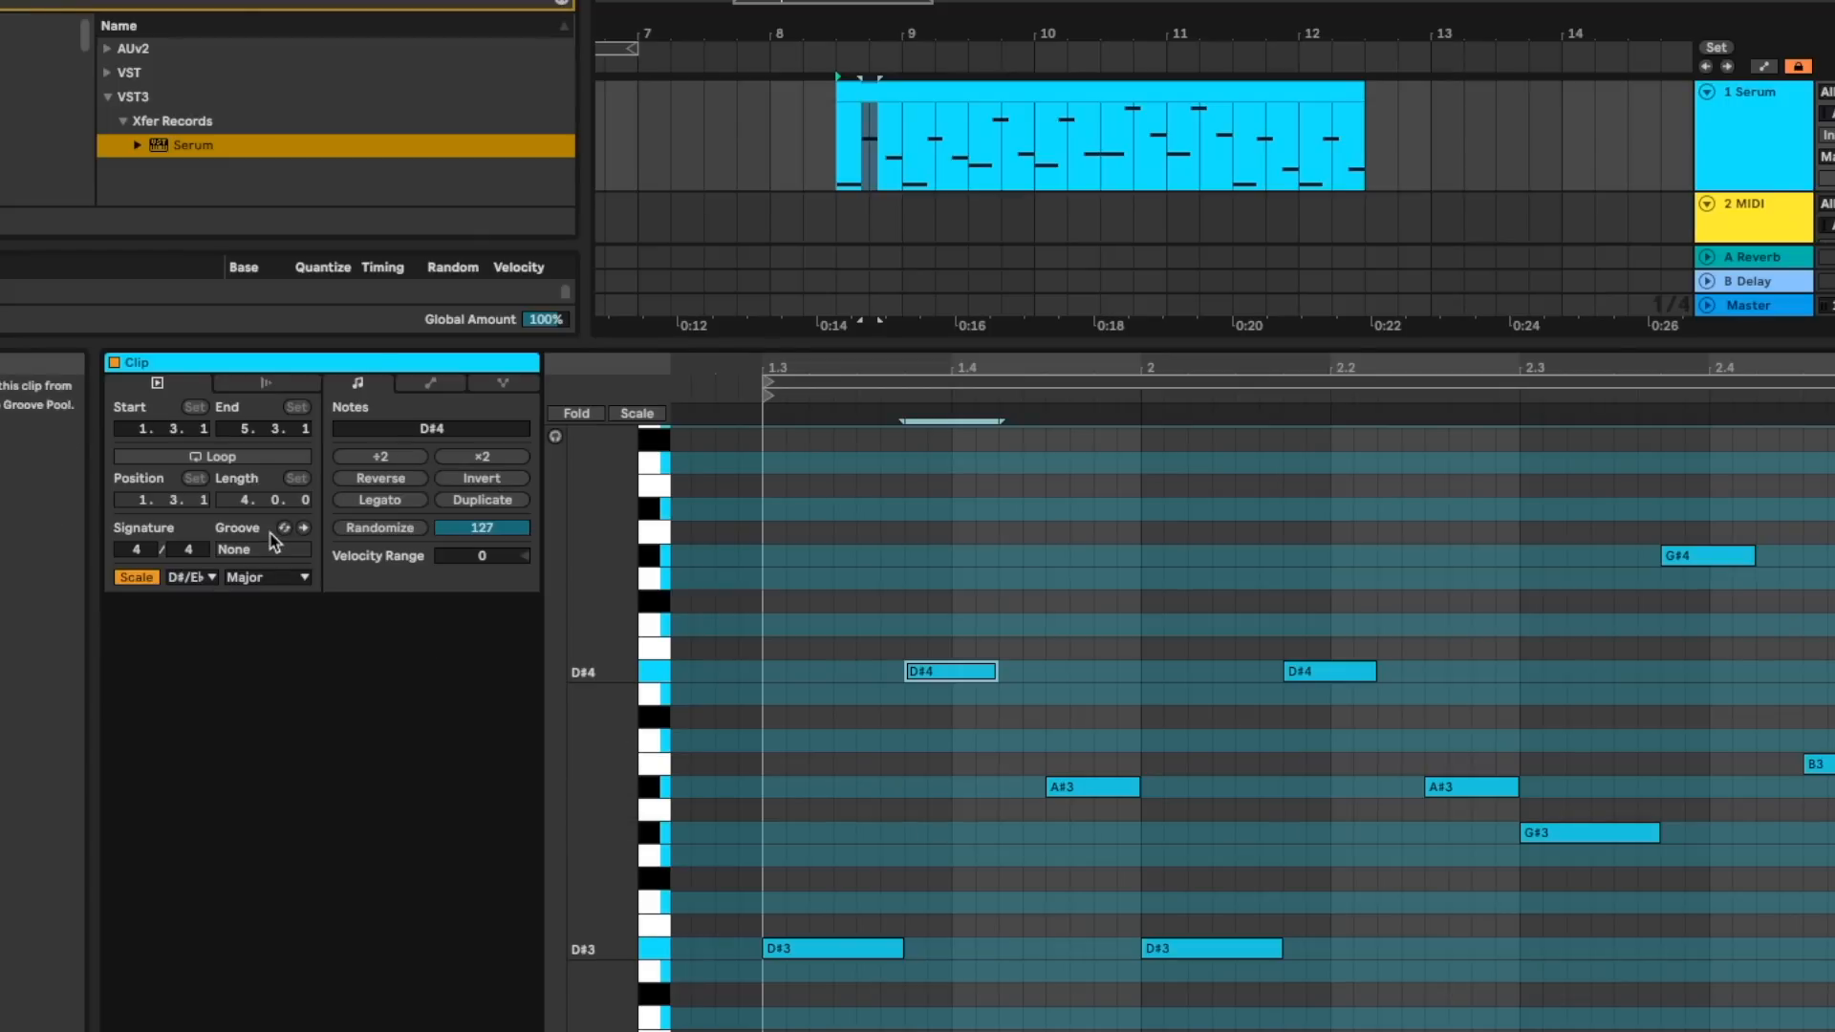
- Apply the Swing 16ths 61 groove to the bassline clip and play the clip back with it
left_click(284, 529)
scroll(288, 201, "down", 15)
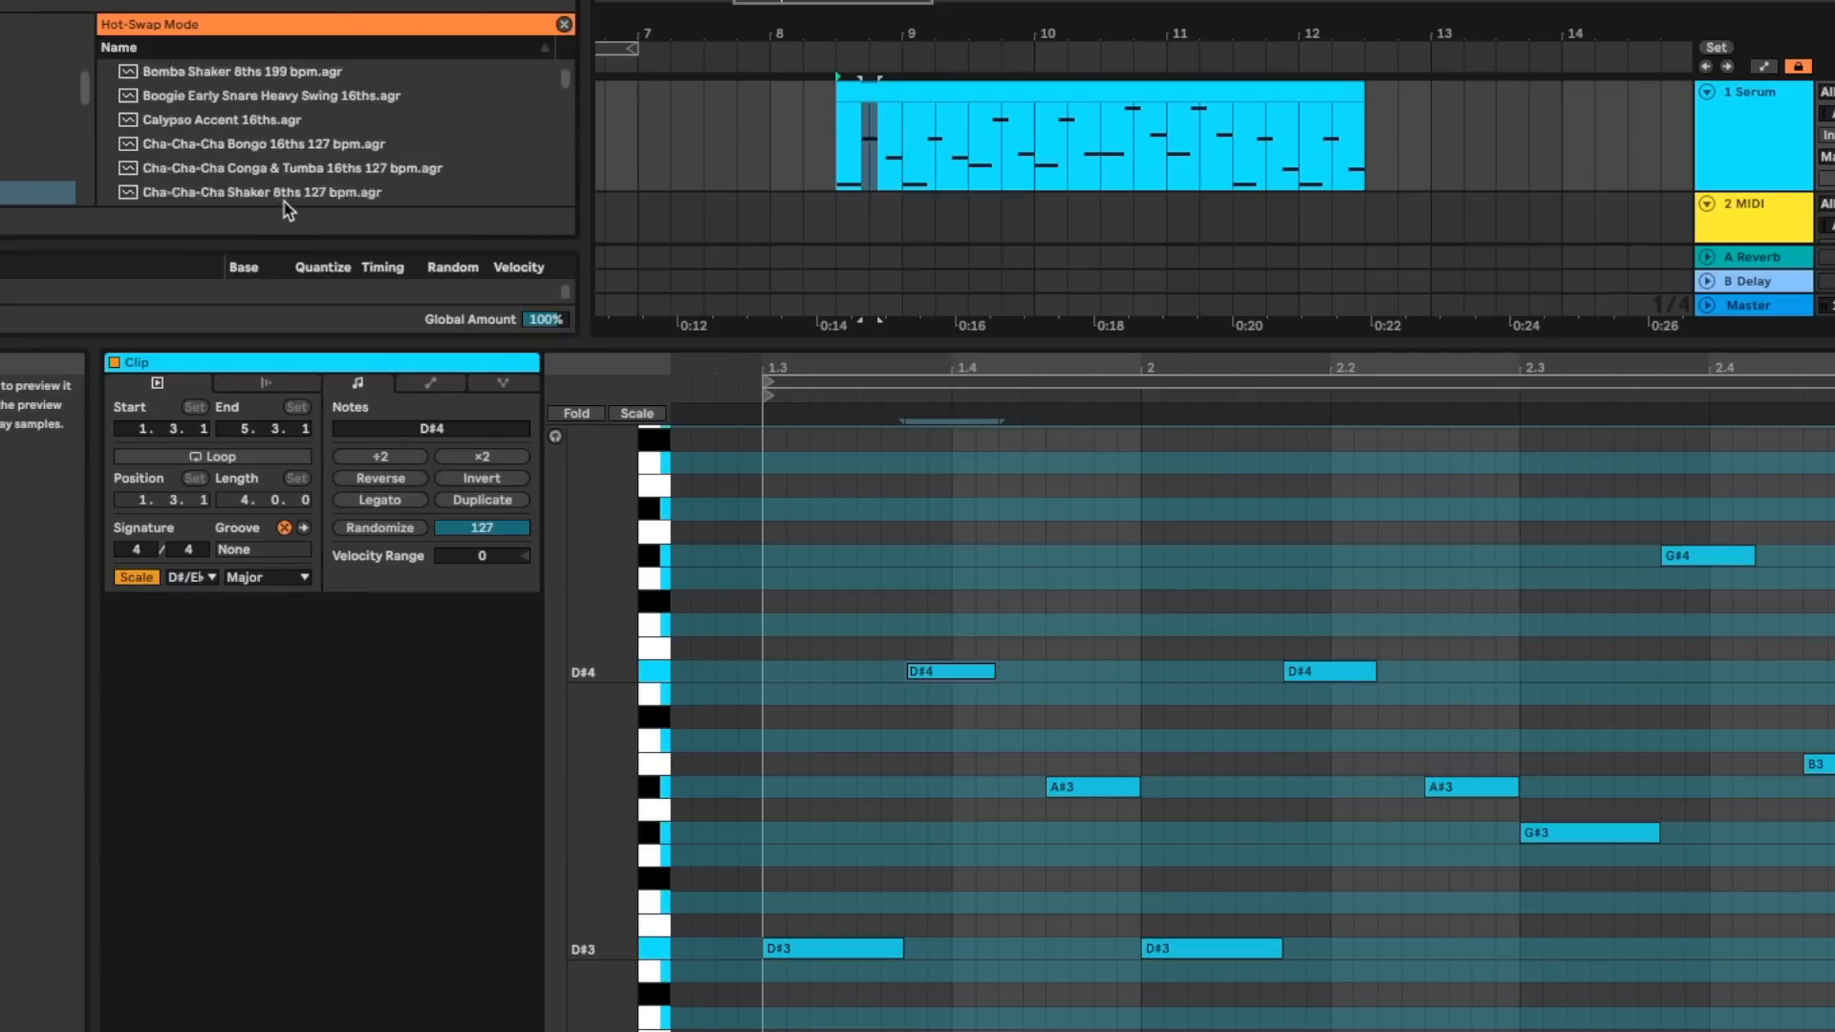
left_click_drag(611, 694, 610, 735)
scroll(254, 334, "down", 8)
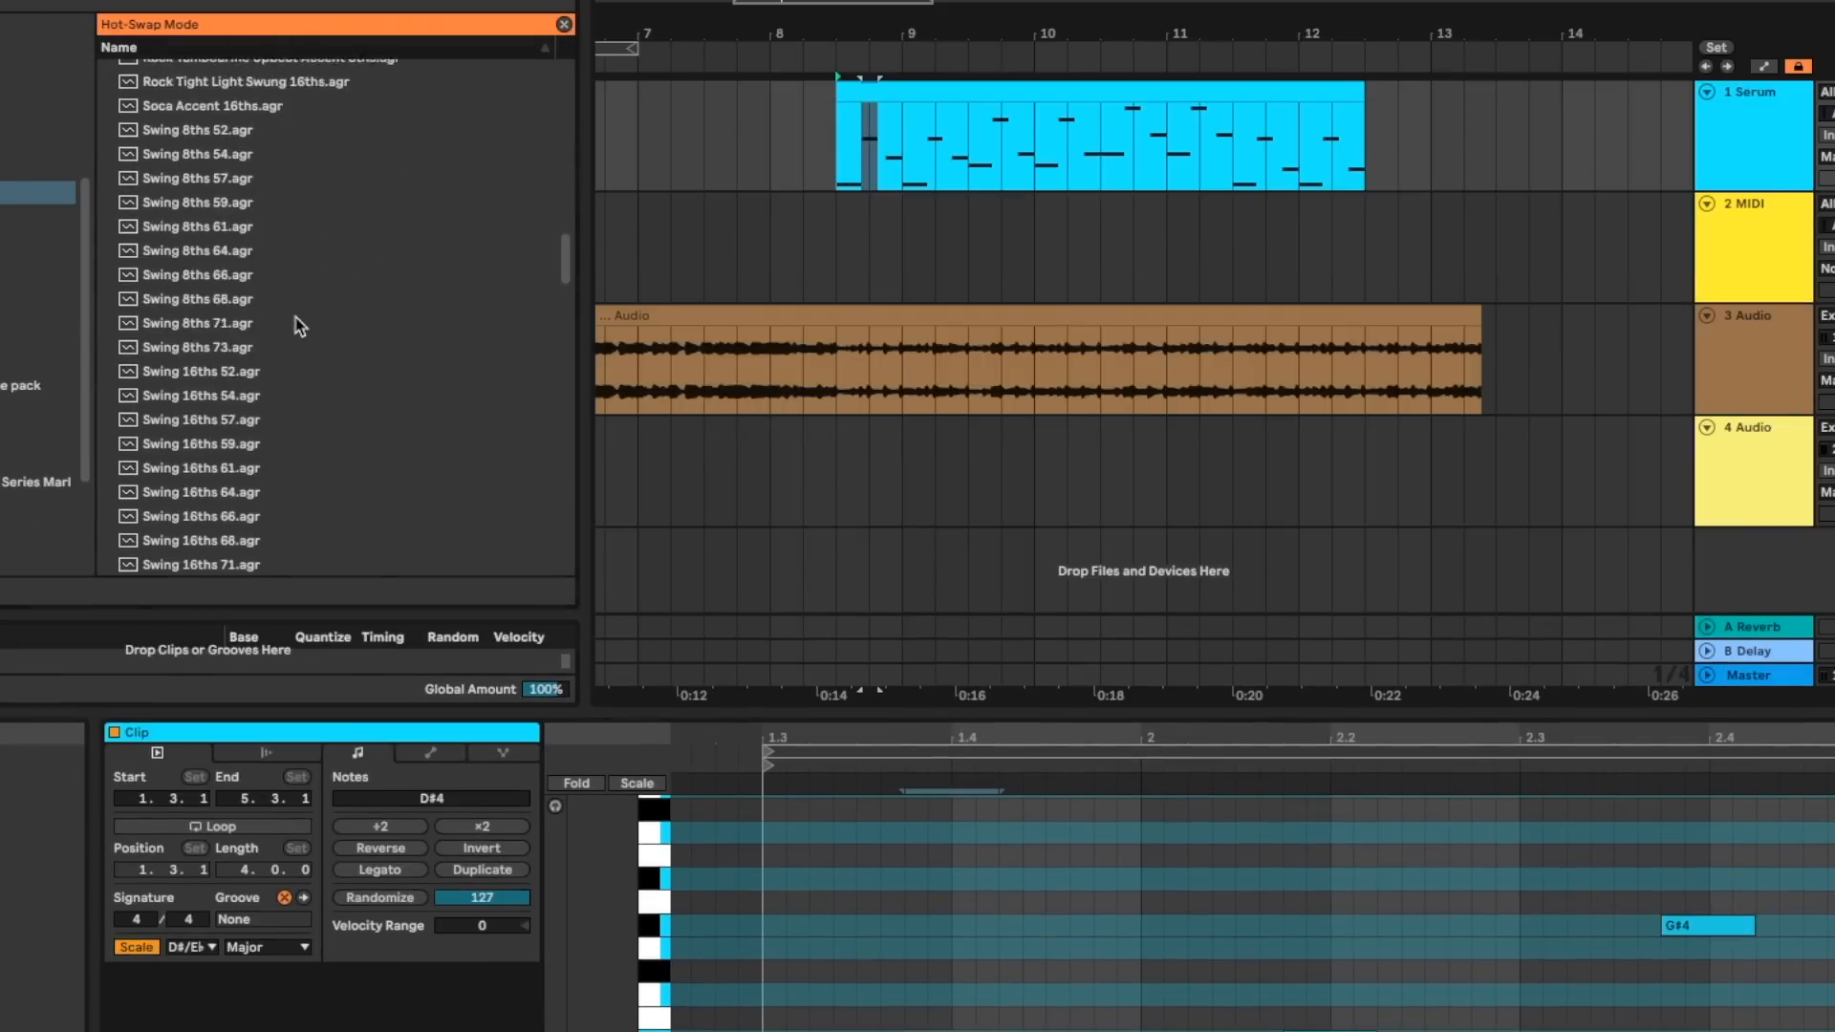
left_click(267, 246)
double_click(210, 244)
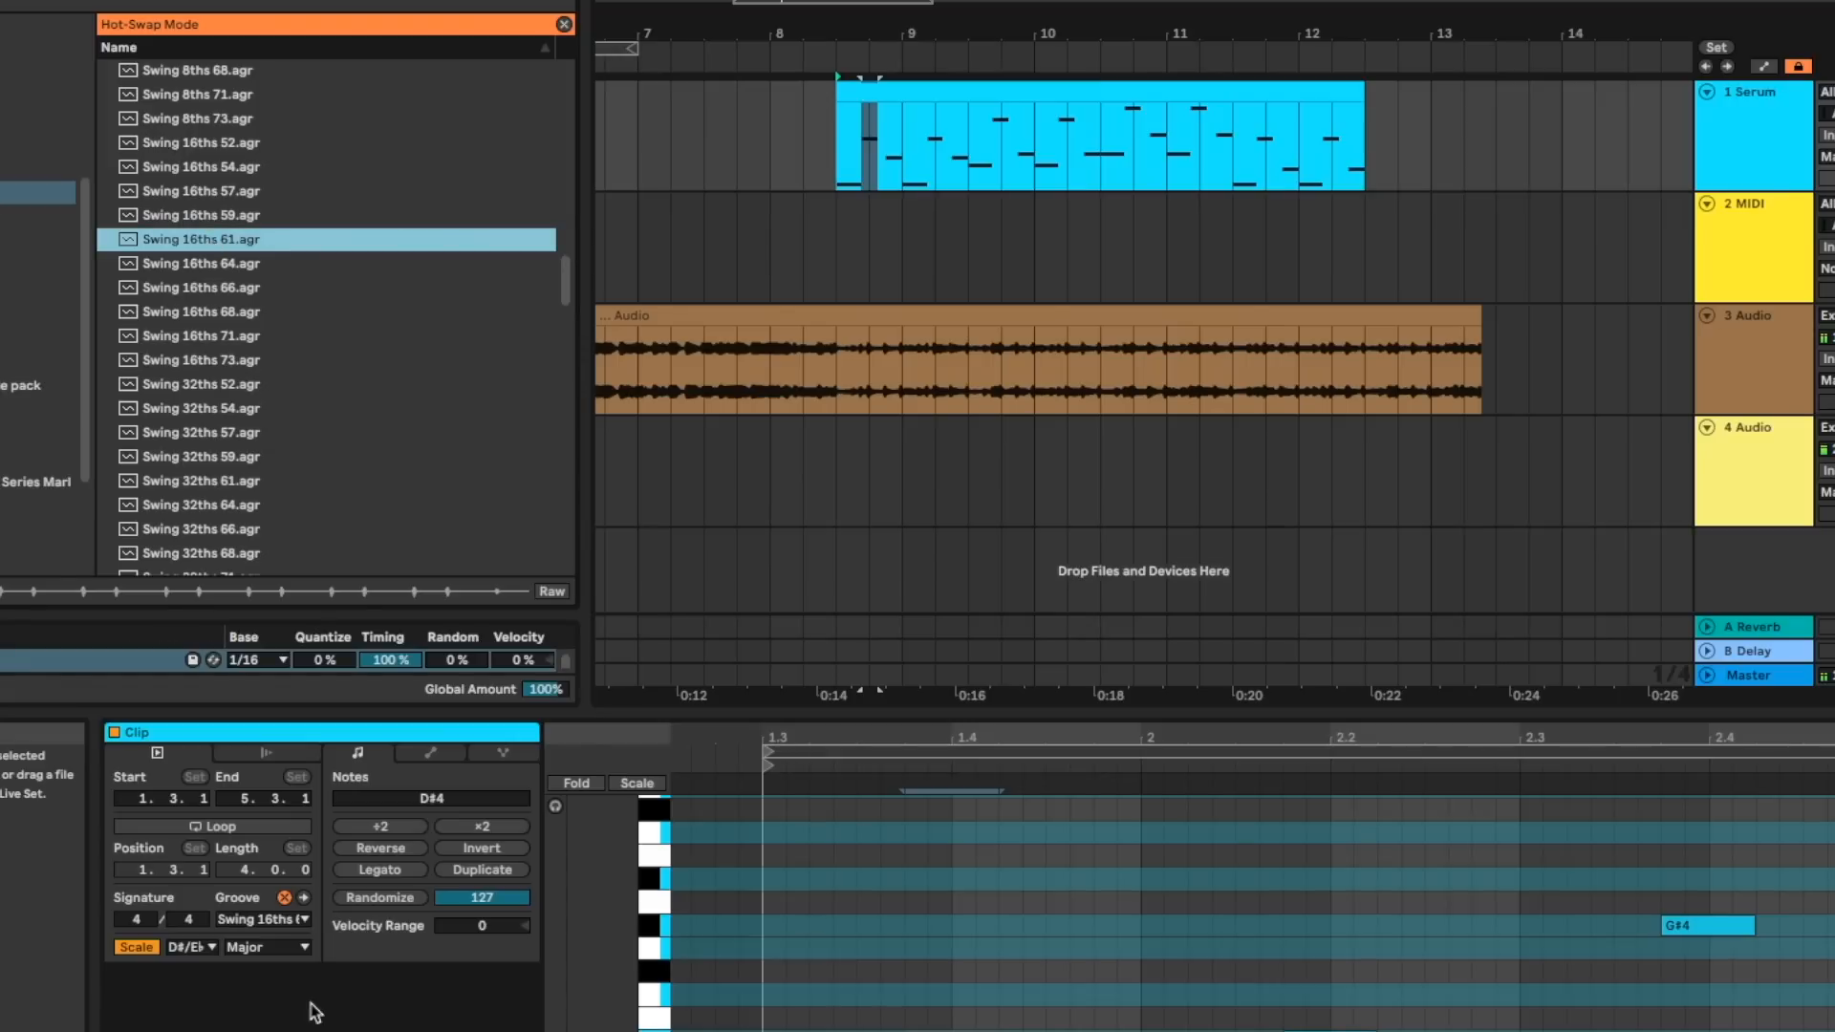
left_click_drag(1048, 700, 1030, 304)
key("space")
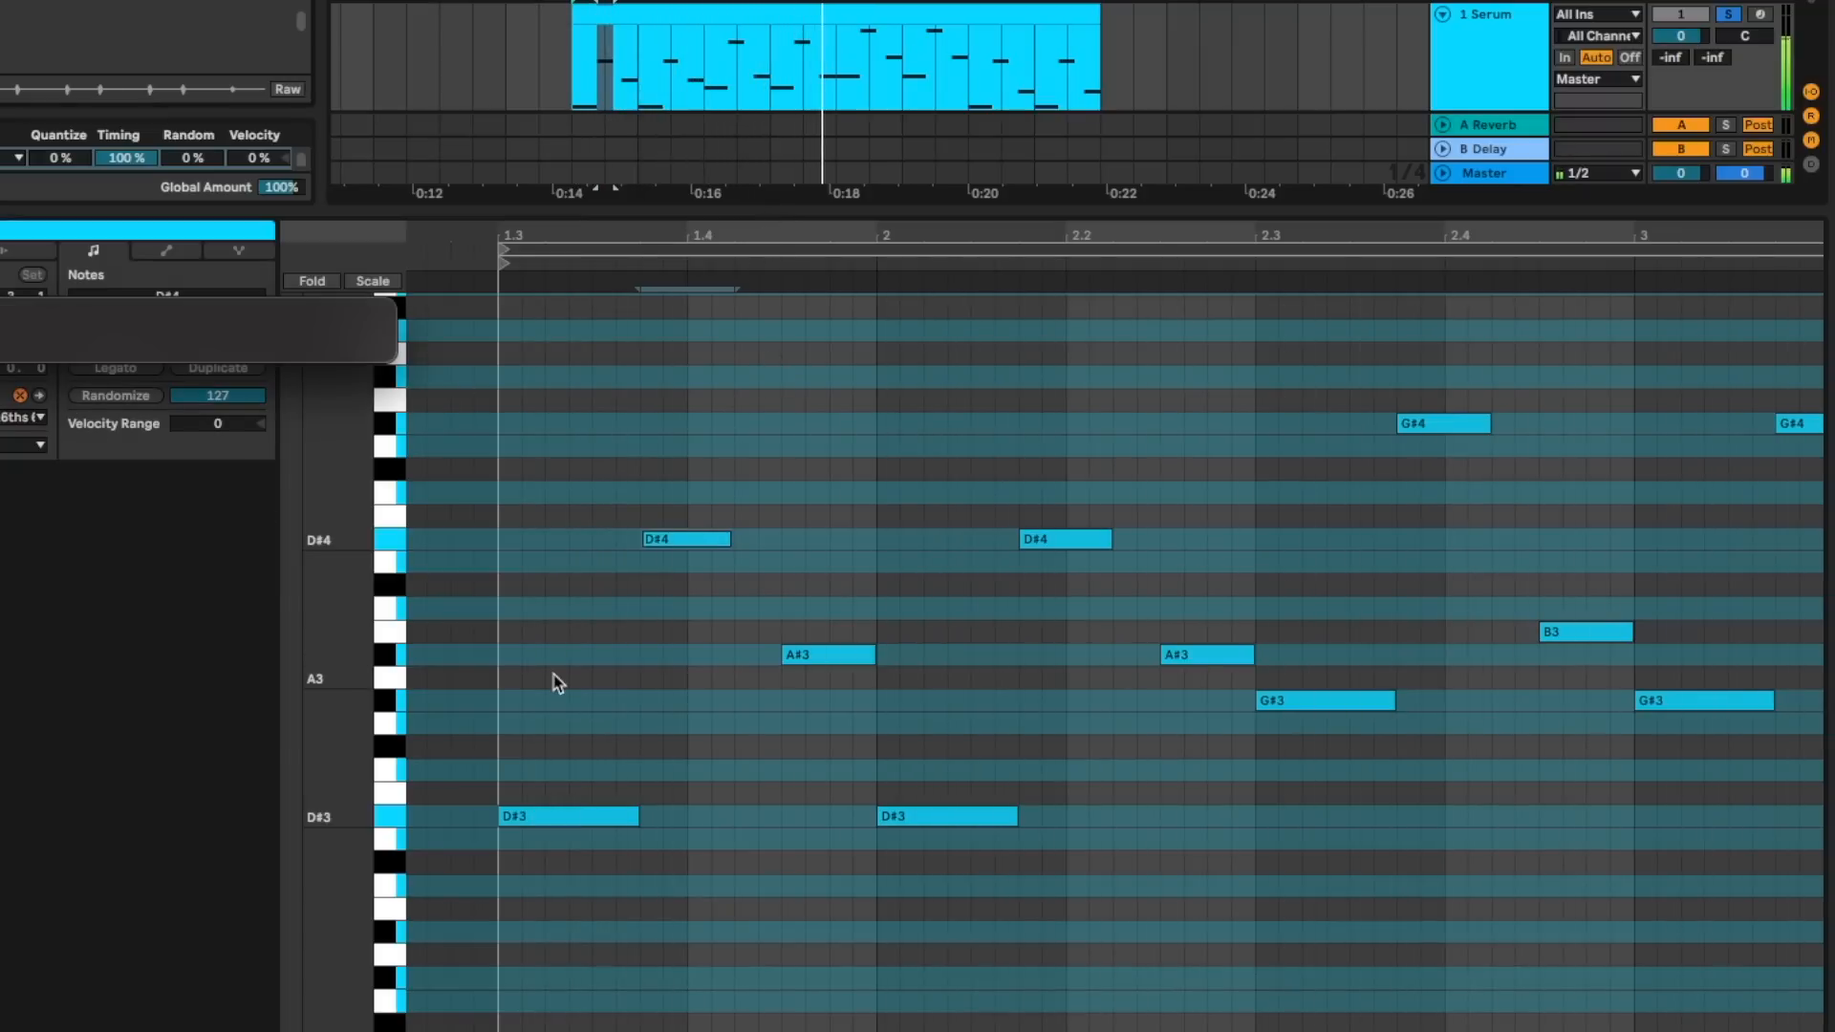
- Try stacking chord notes above the opening D#3 note and delete them
left_click(586, 815)
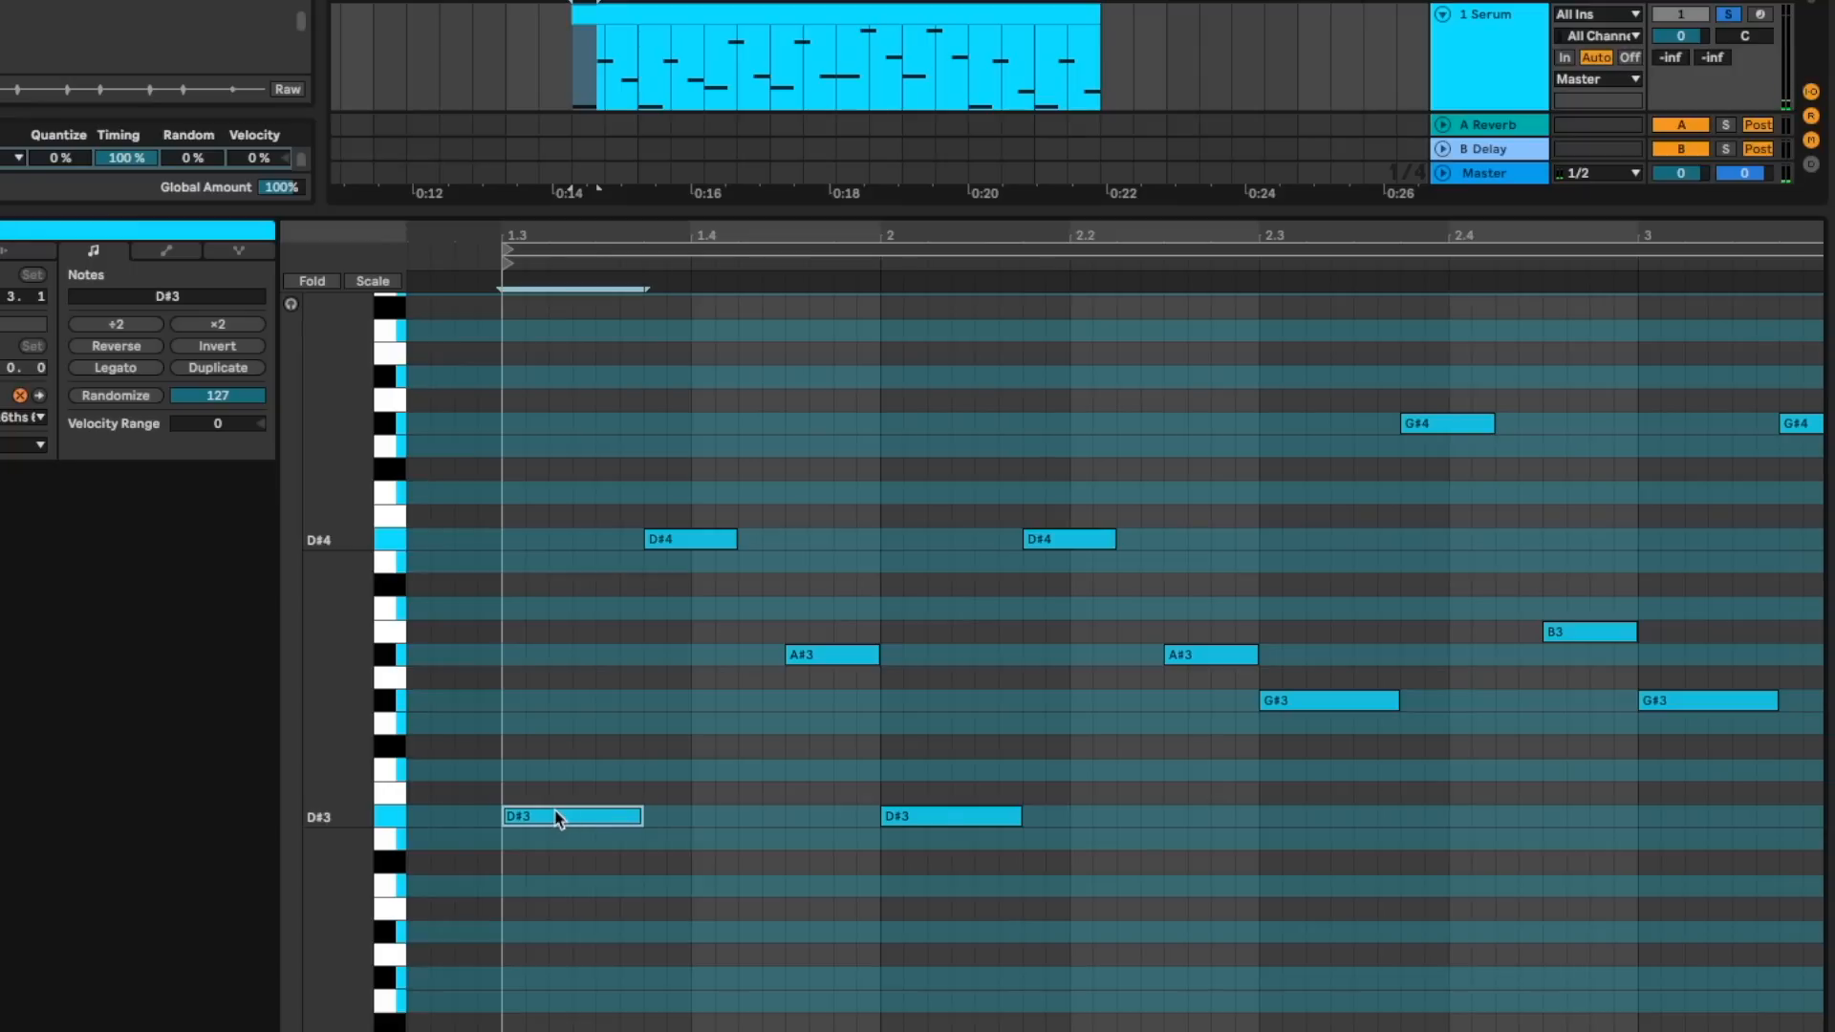
left_click_drag(560, 822, 587, 666)
left_click(584, 724)
key("Delete")
left_click(594, 659)
key("Delete")
- Examine the opening D#3, D#4 and A#3 notes and the pattern that follows them in the bassline clip
left_click(613, 814)
left_click(662, 540)
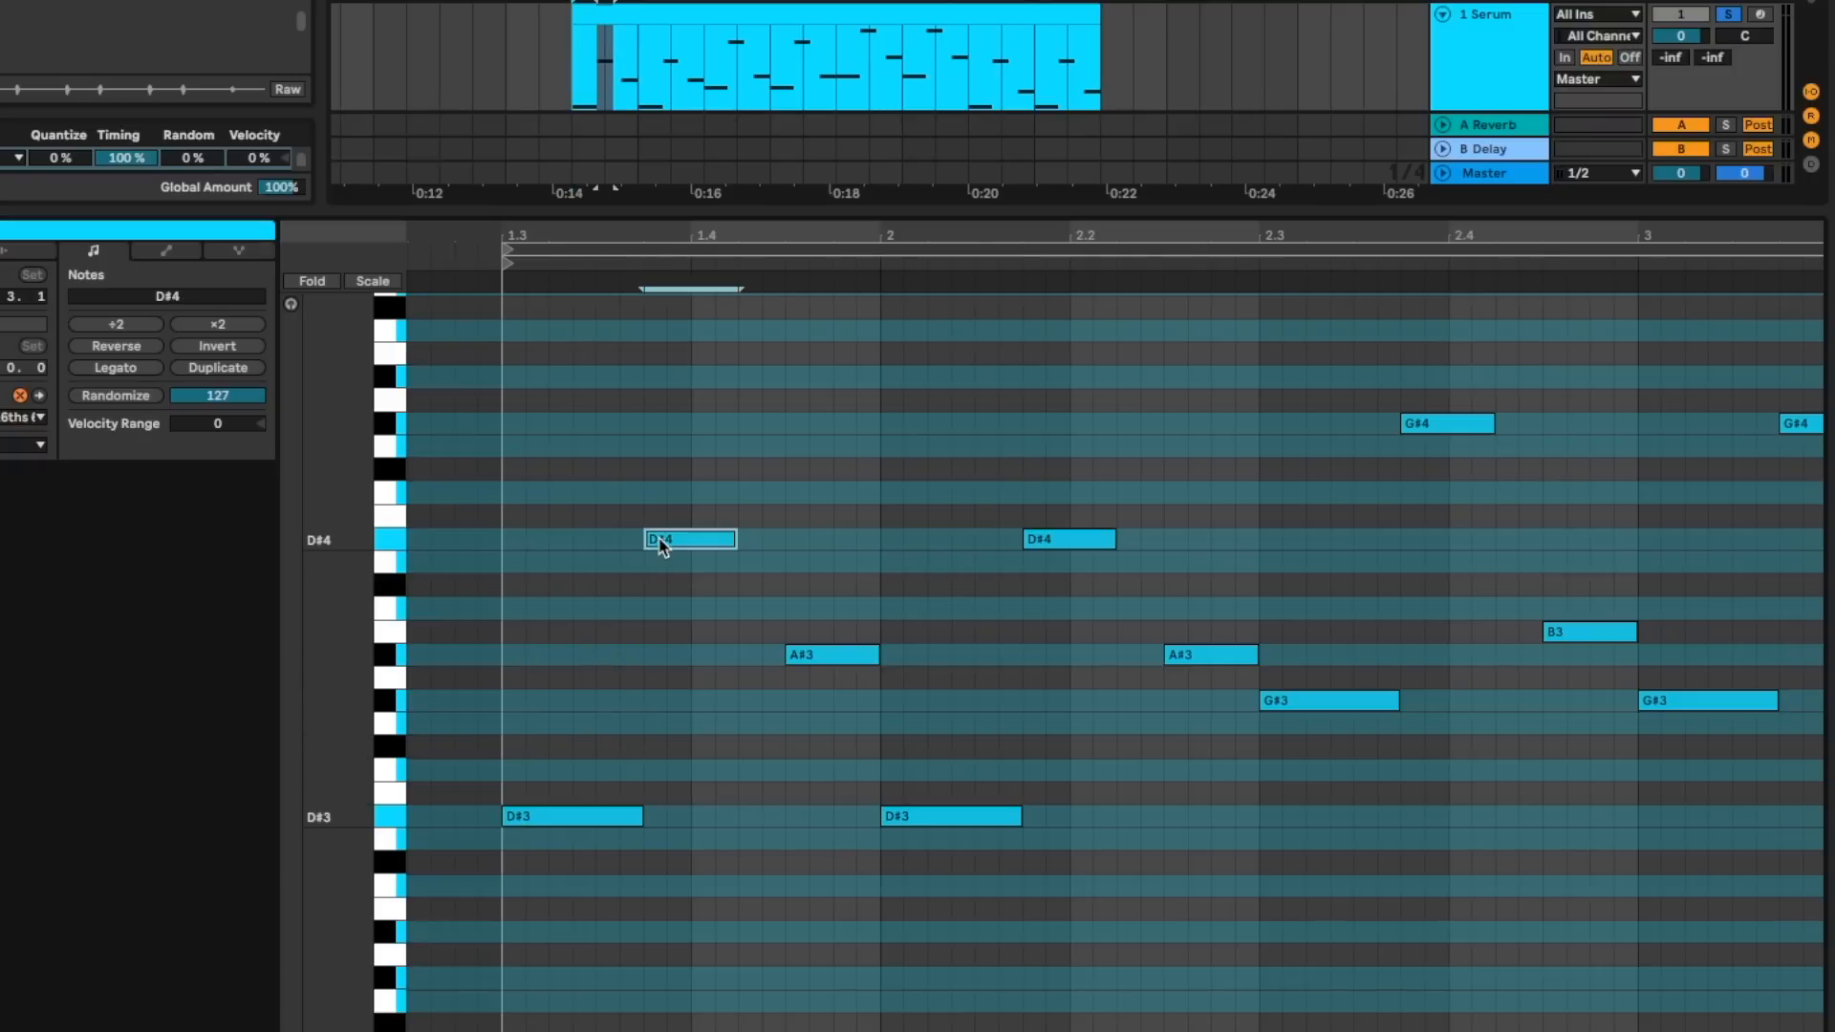
left_click(824, 659)
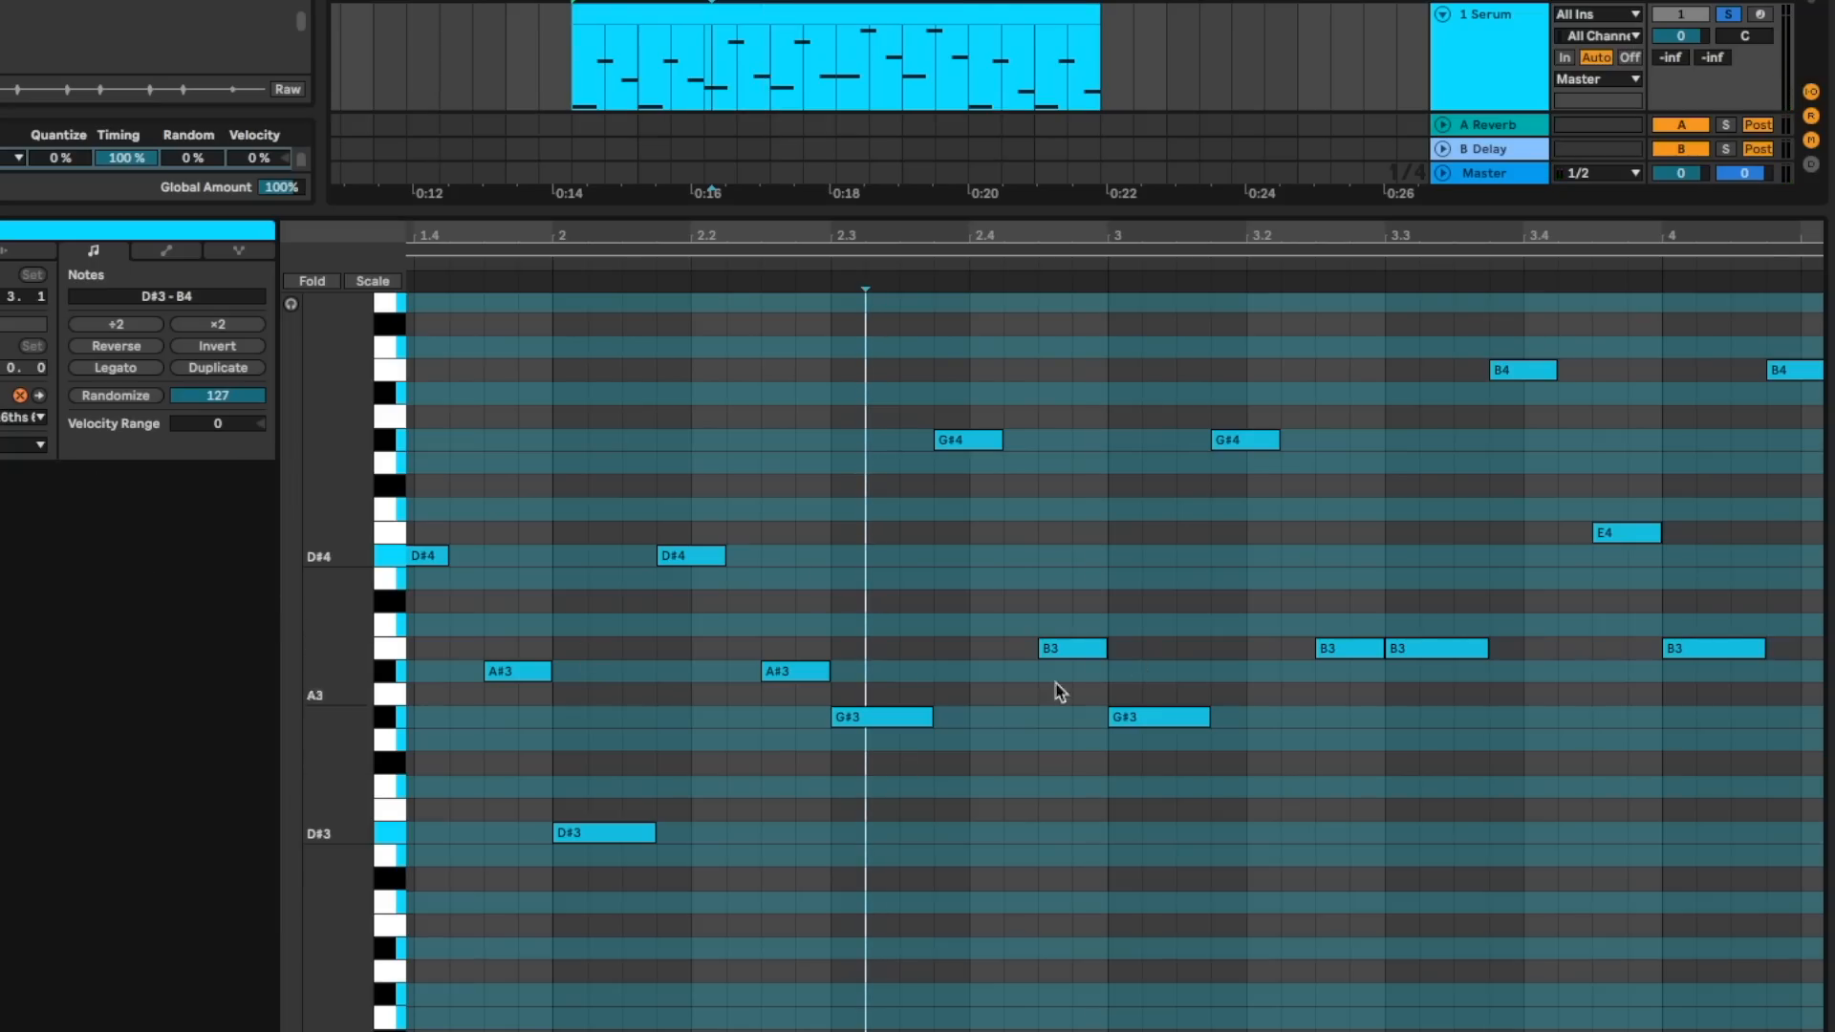
scroll(860, 668, "left", 3)
scroll(860, 668, "right", 7)
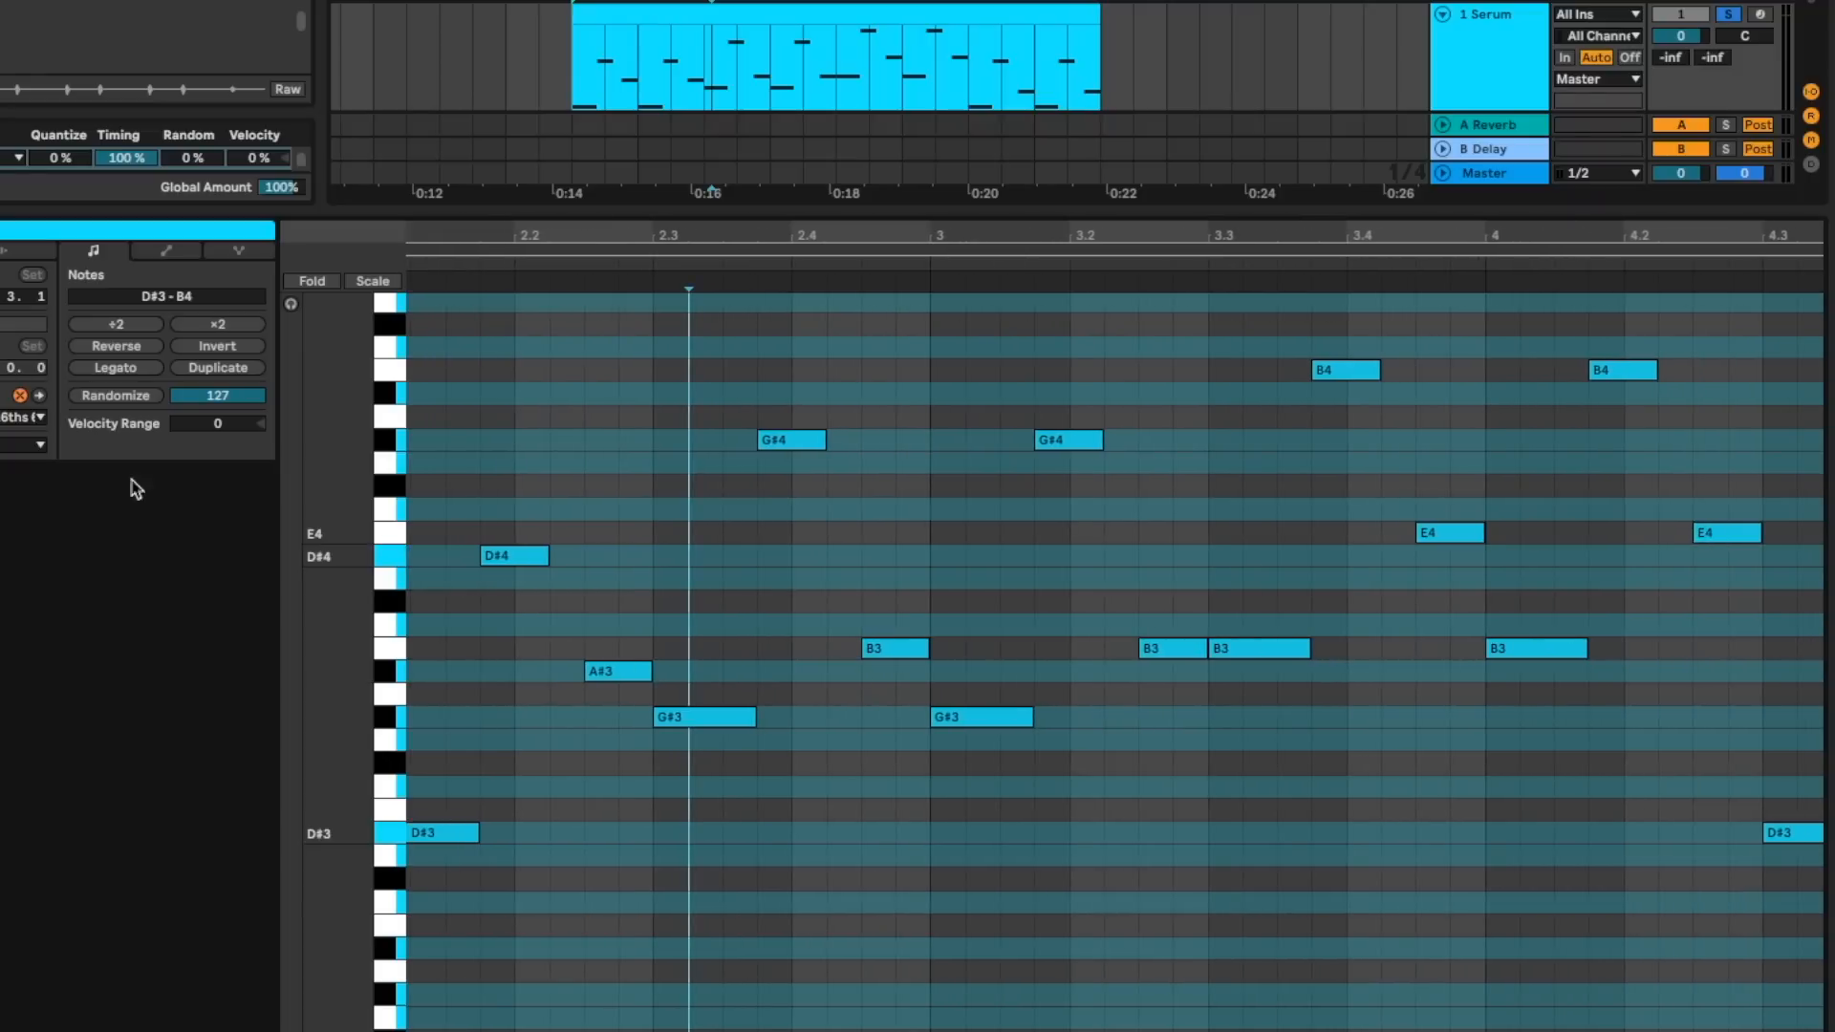
- Set the bassline clip's scale to Minor and check the B3 note before bar 3 against it
left_click(40, 445)
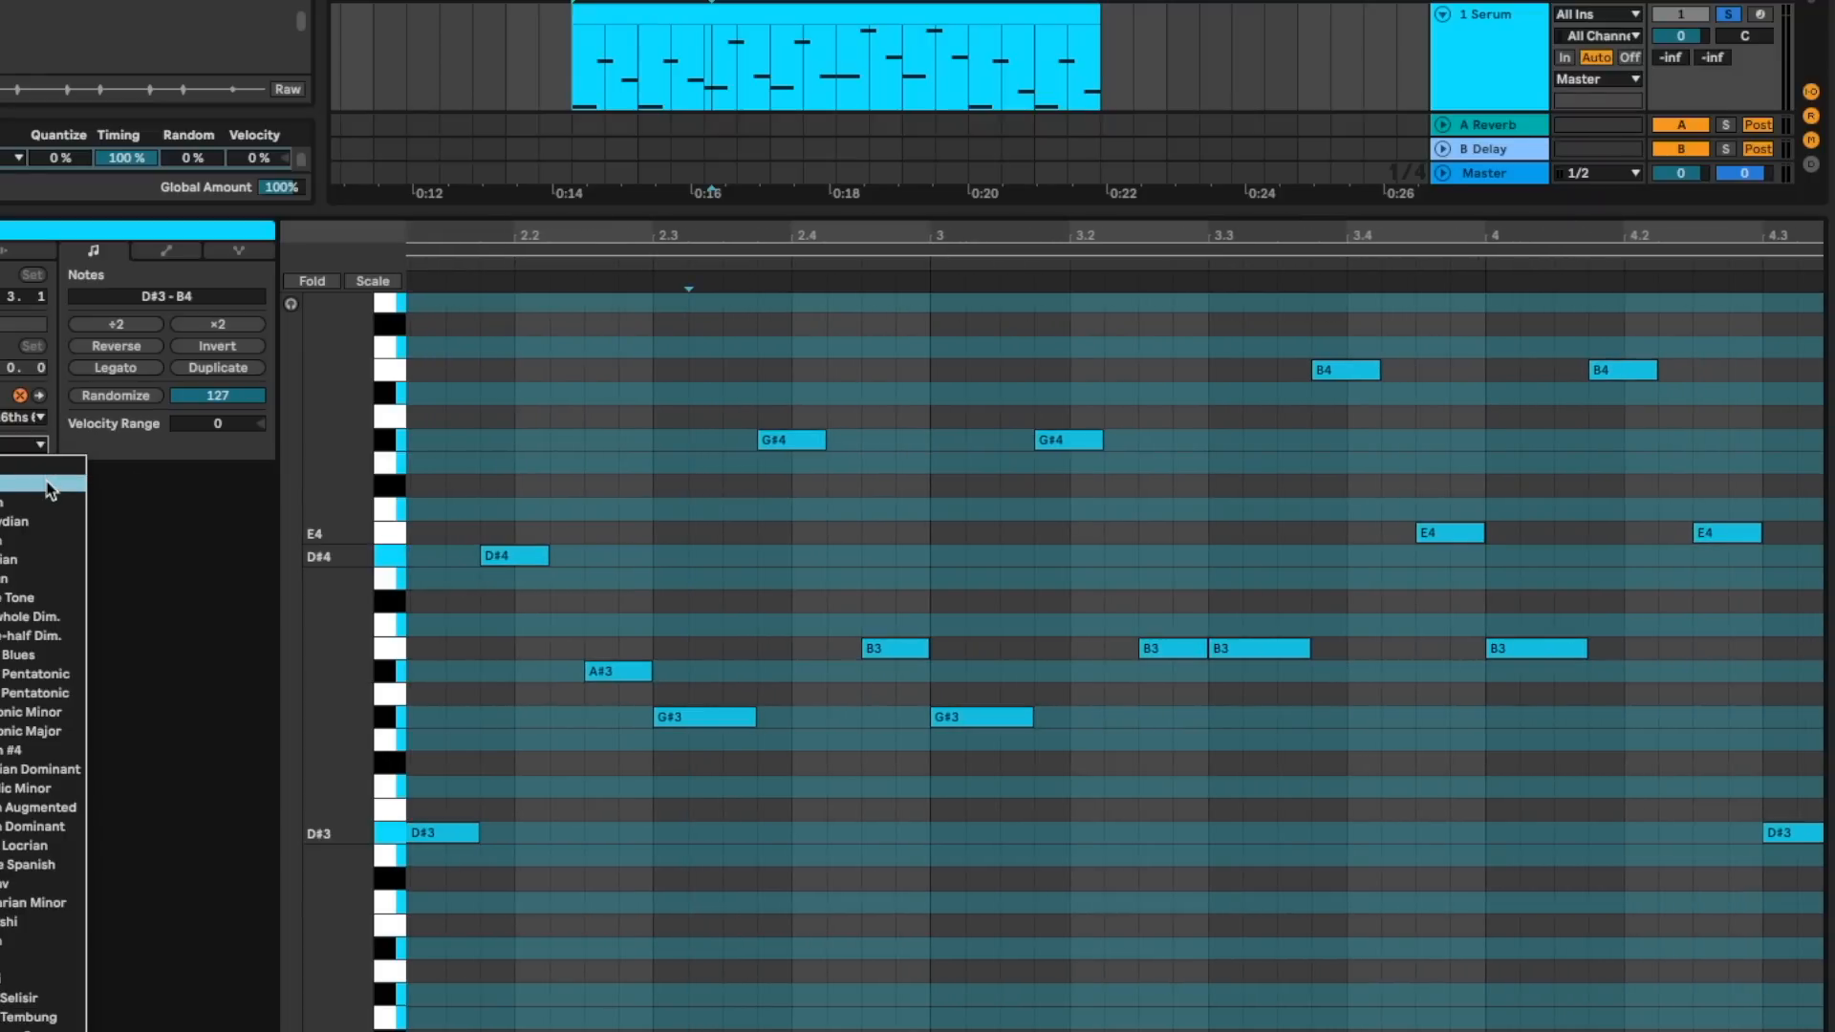
left_click(888, 647)
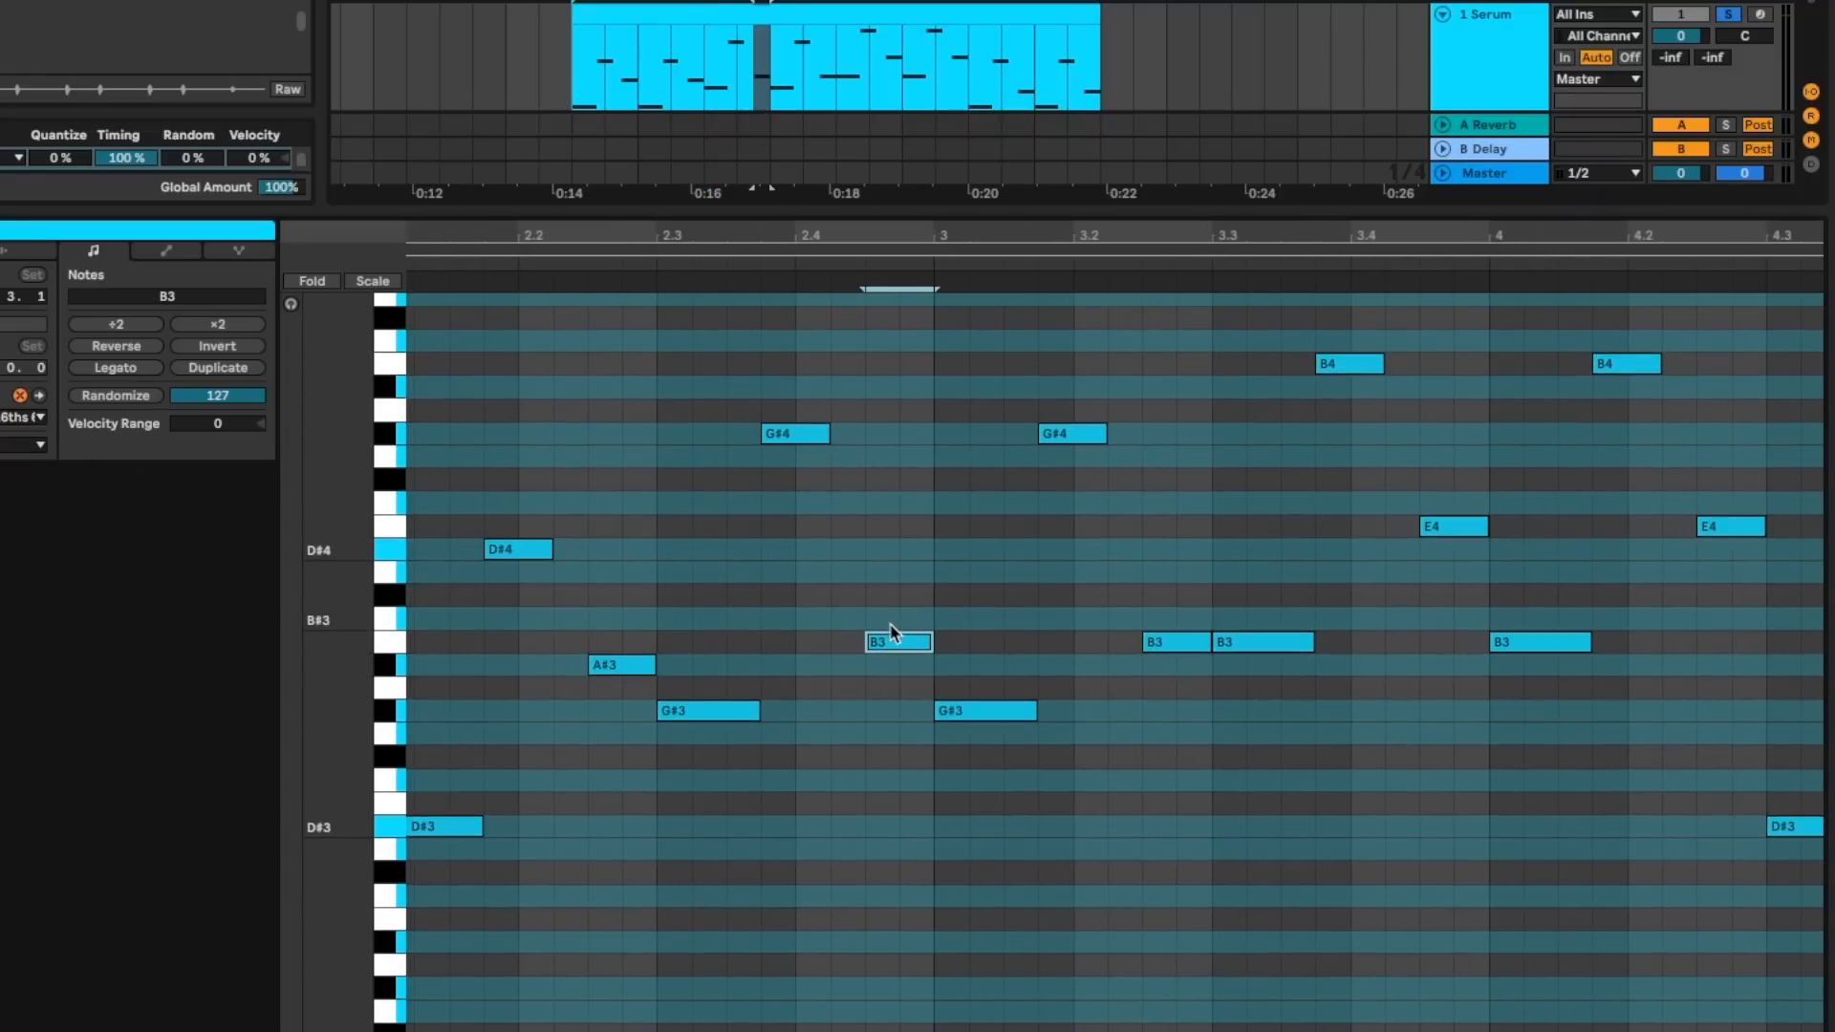
left_click(21, 446)
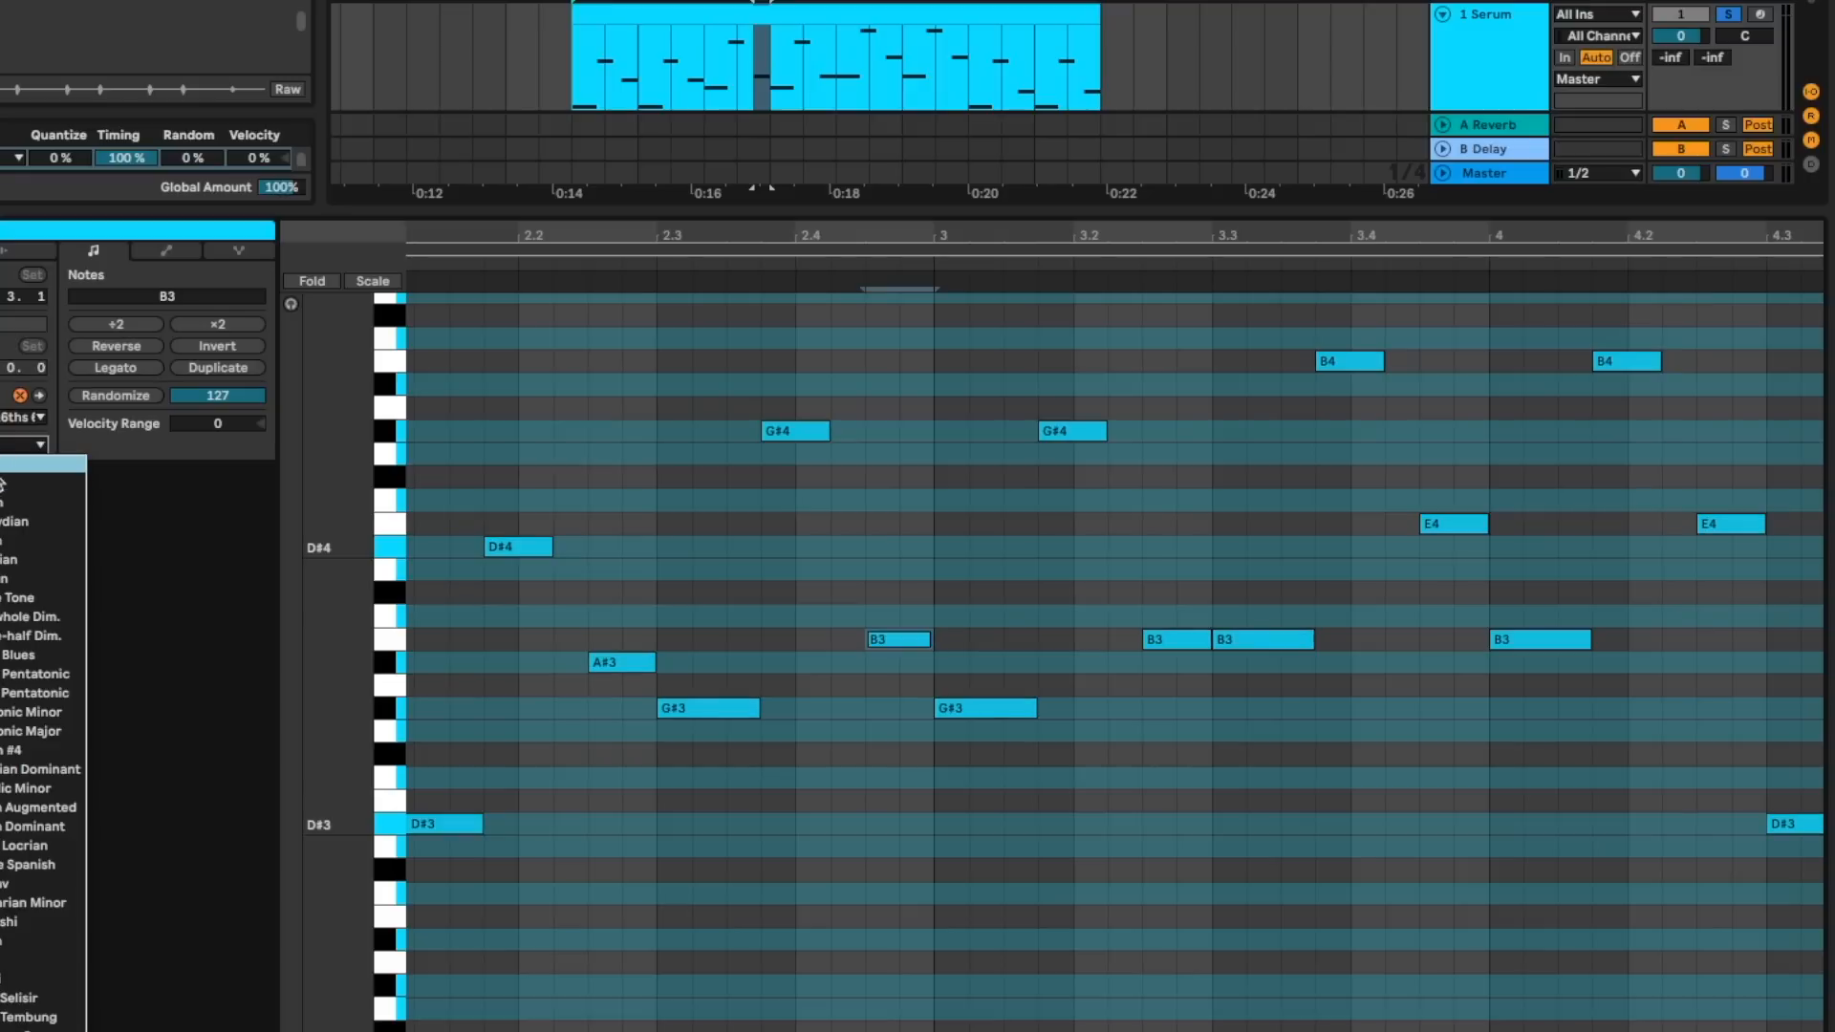
left_click(21, 483)
left_click(889, 642)
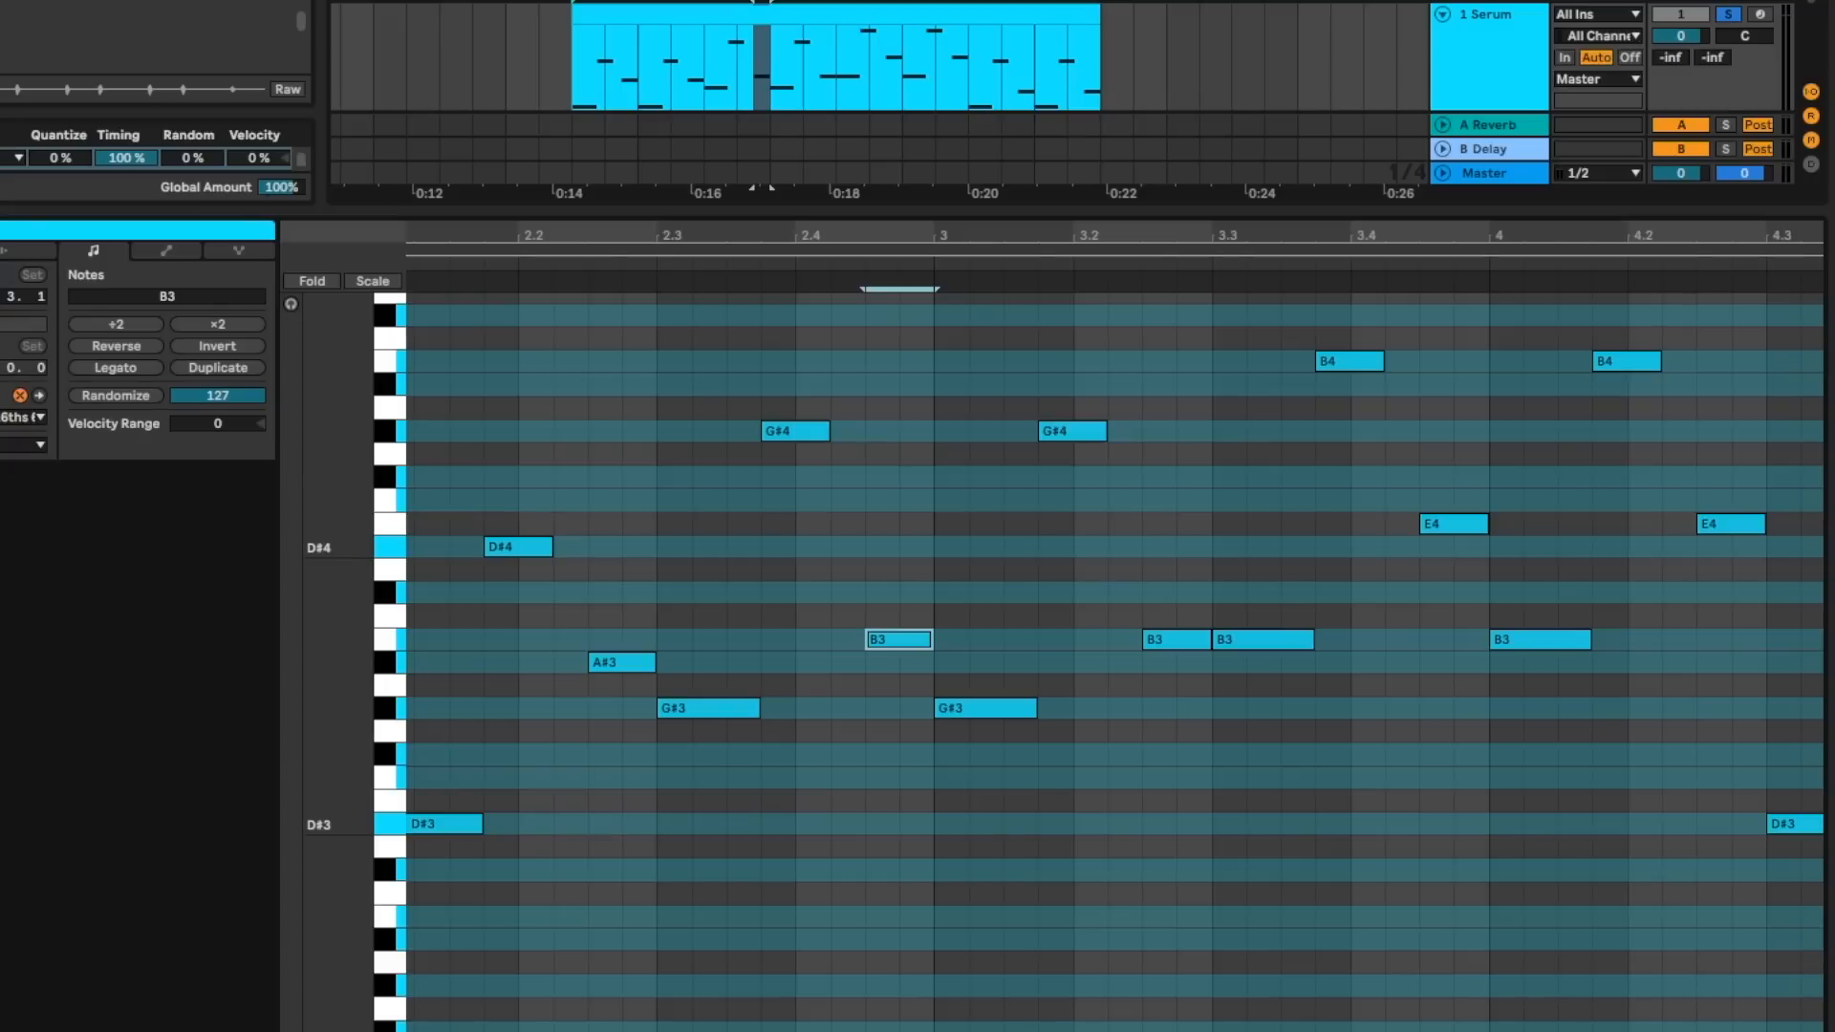
- Check the G#3 note at 2.3 and return the clip's scale to Major
left_click(623, 812)
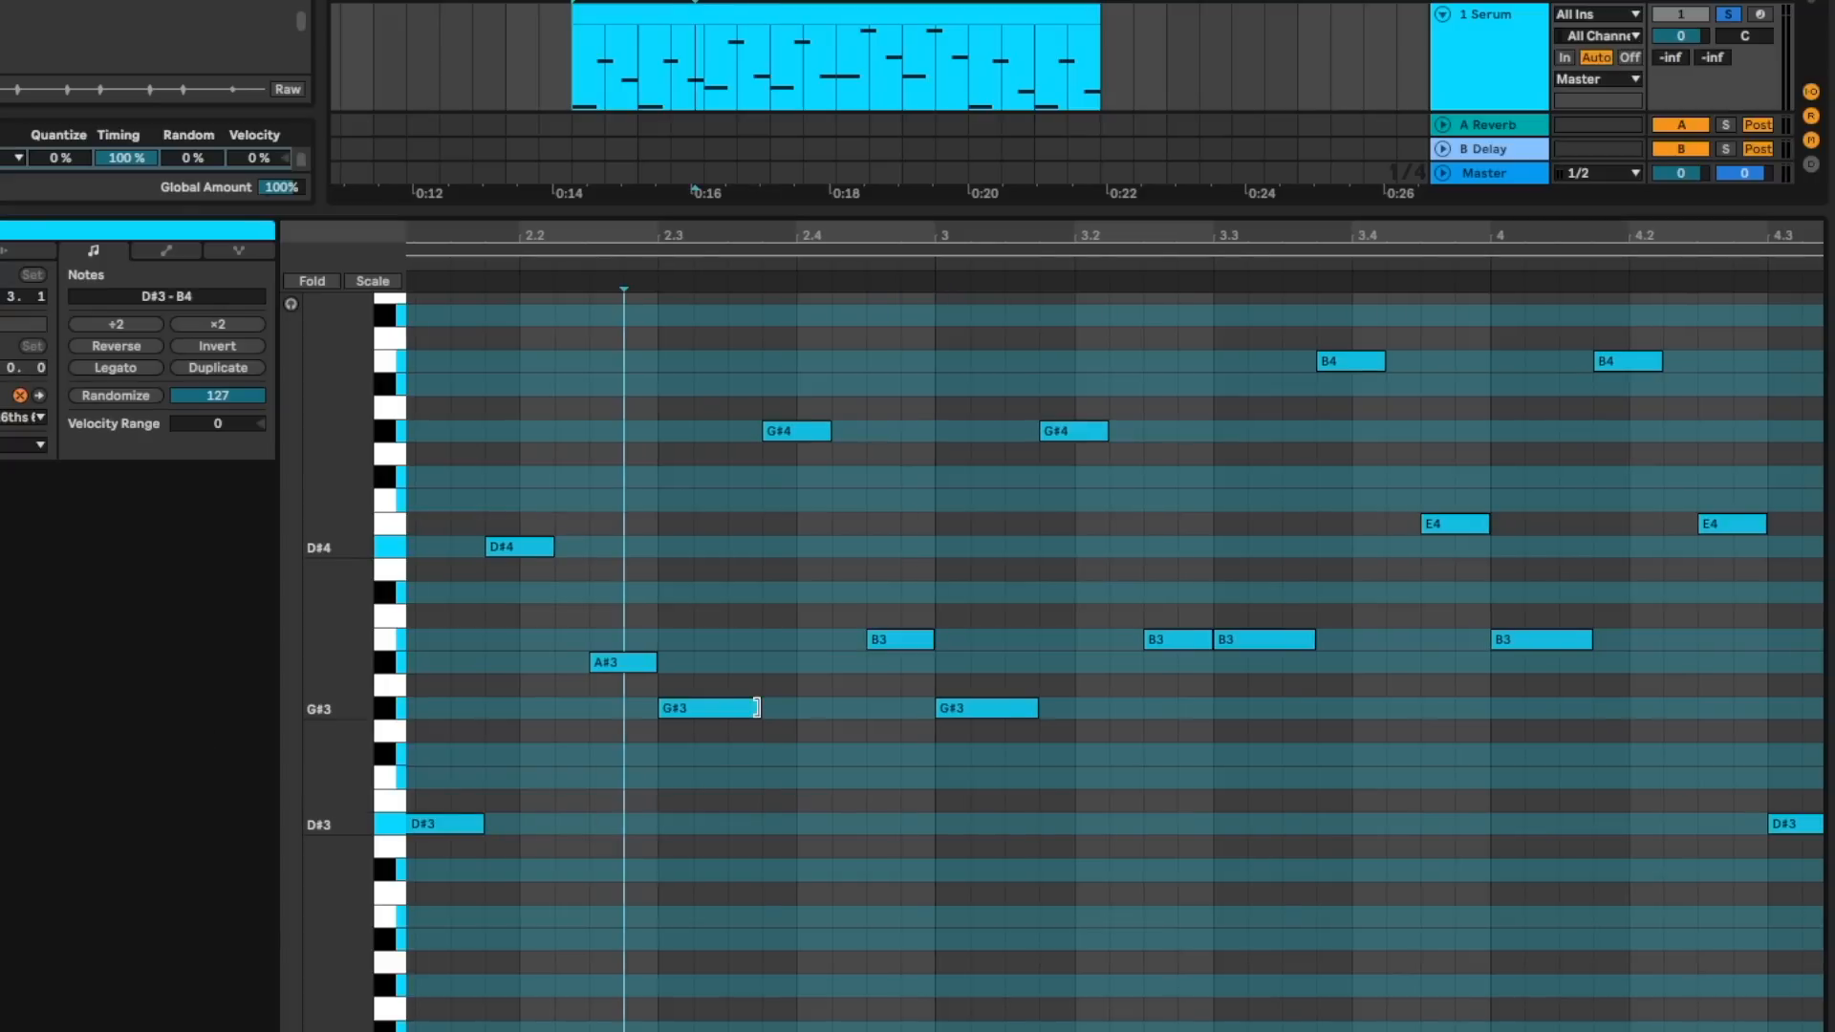
left_click(717, 707)
left_click(19, 428)
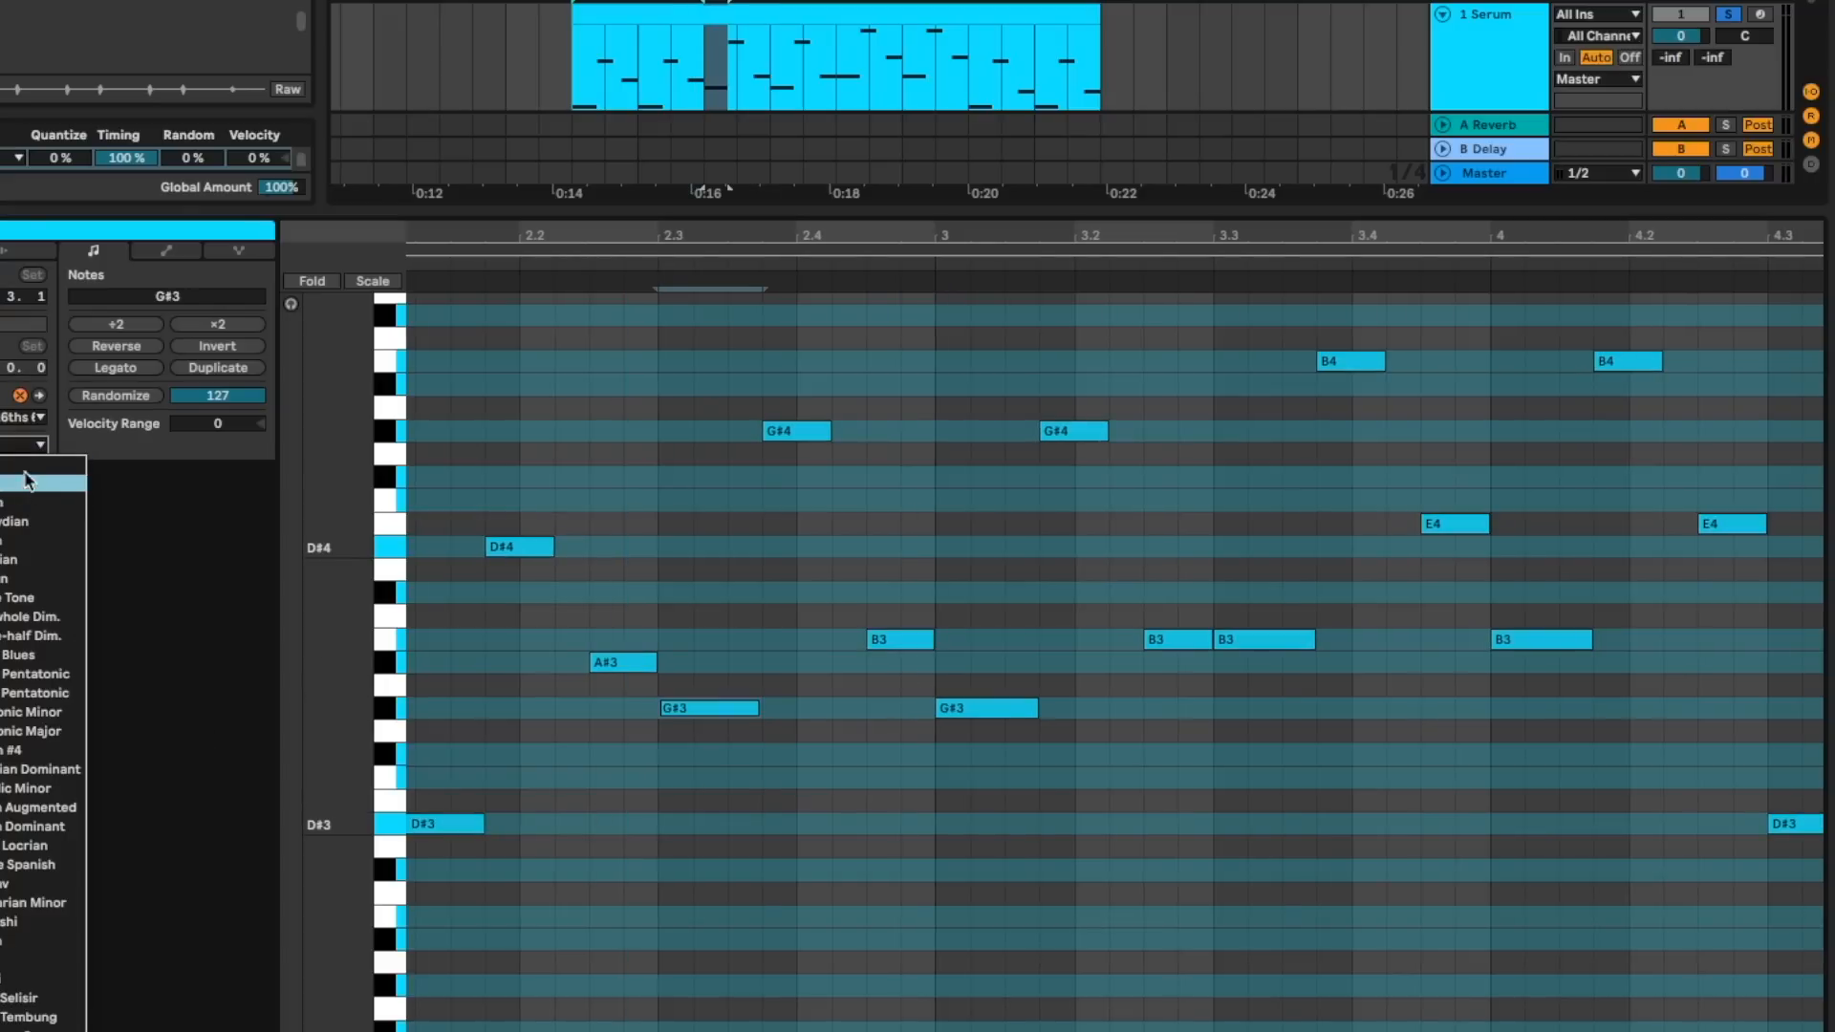
left_click(30, 483)
left_click(29, 444)
left_click(15, 475)
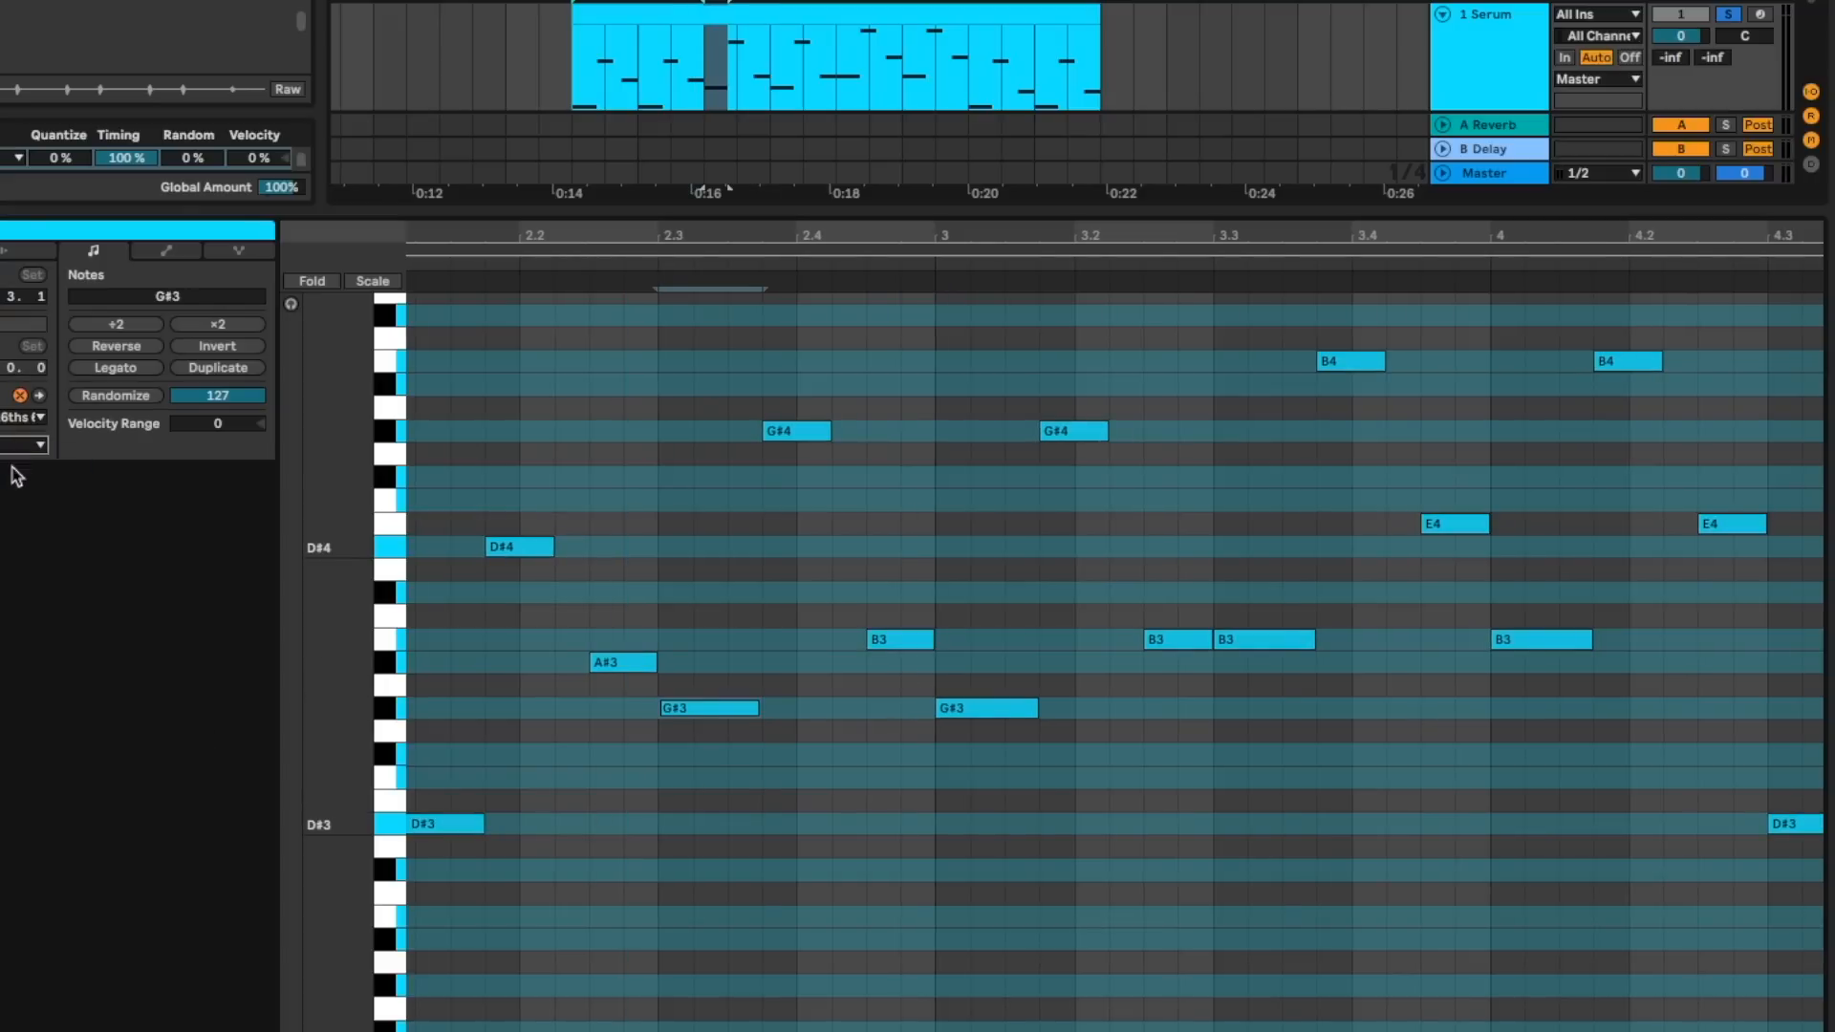
- Play back the whole bassline and examine the B3 notes between 3.2 and bar 4
scroll(787, 583, "down", 5)
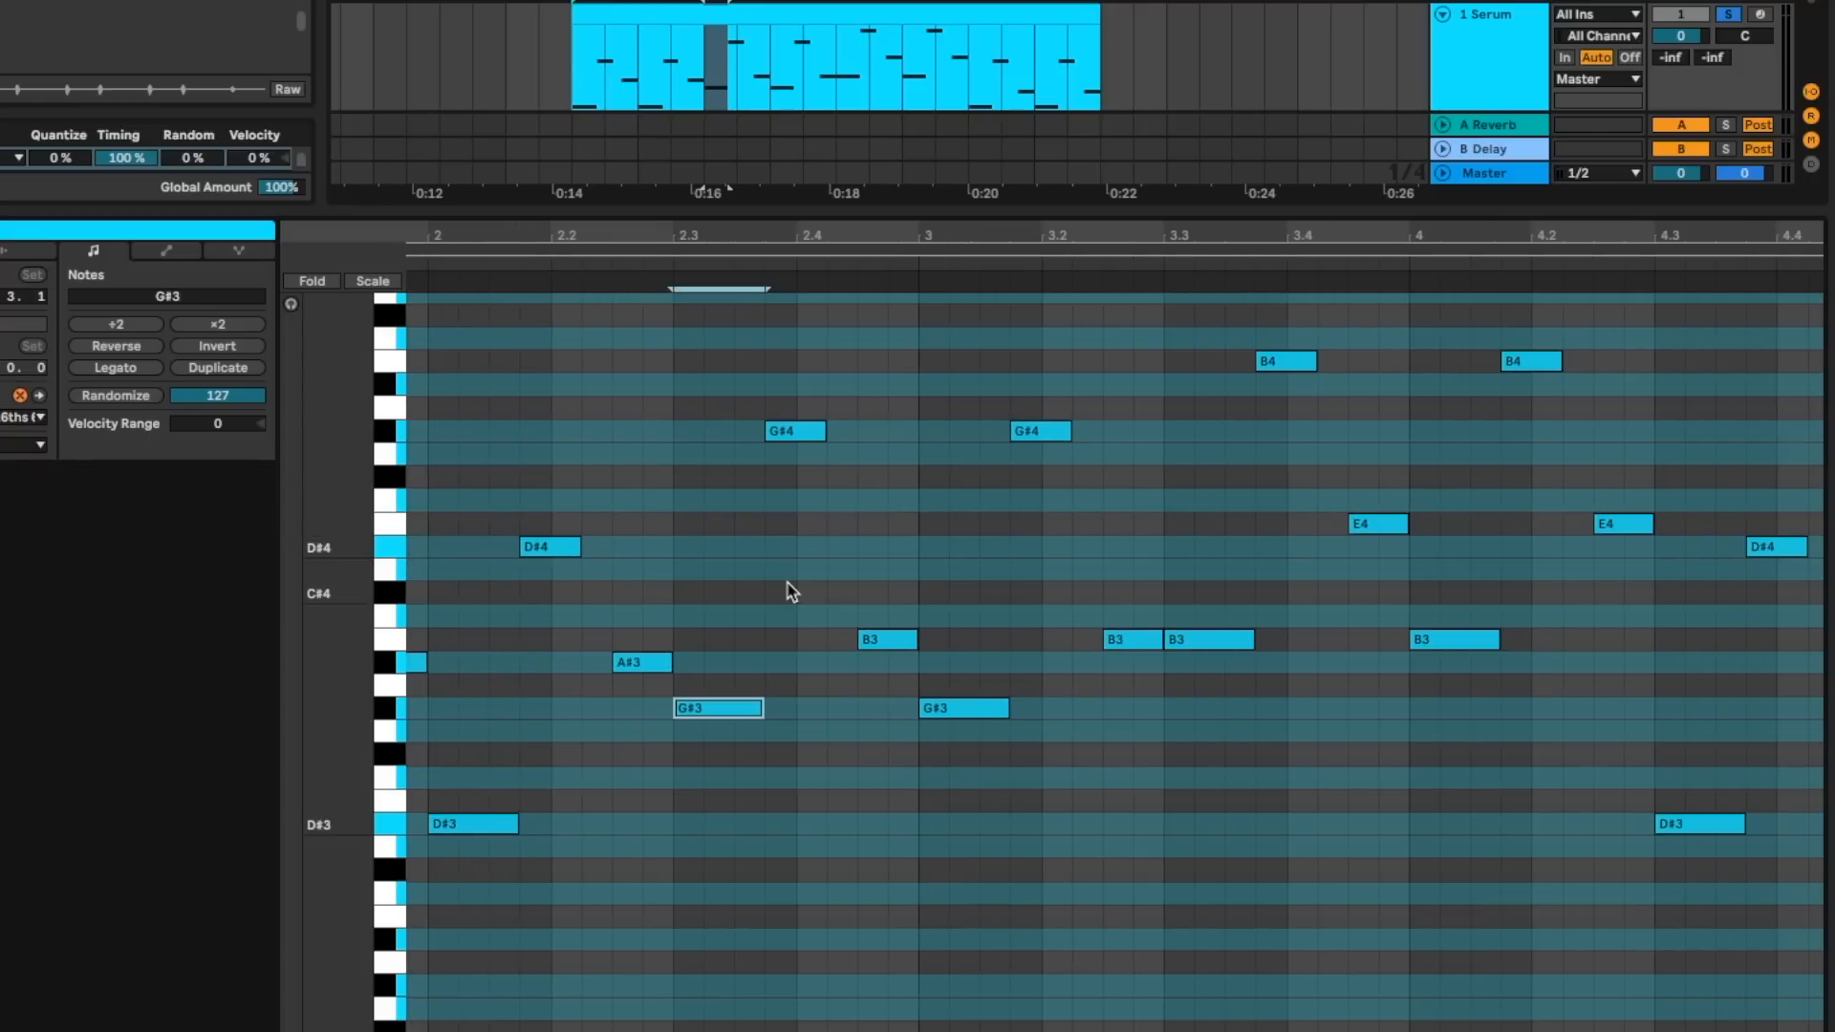
key("space")
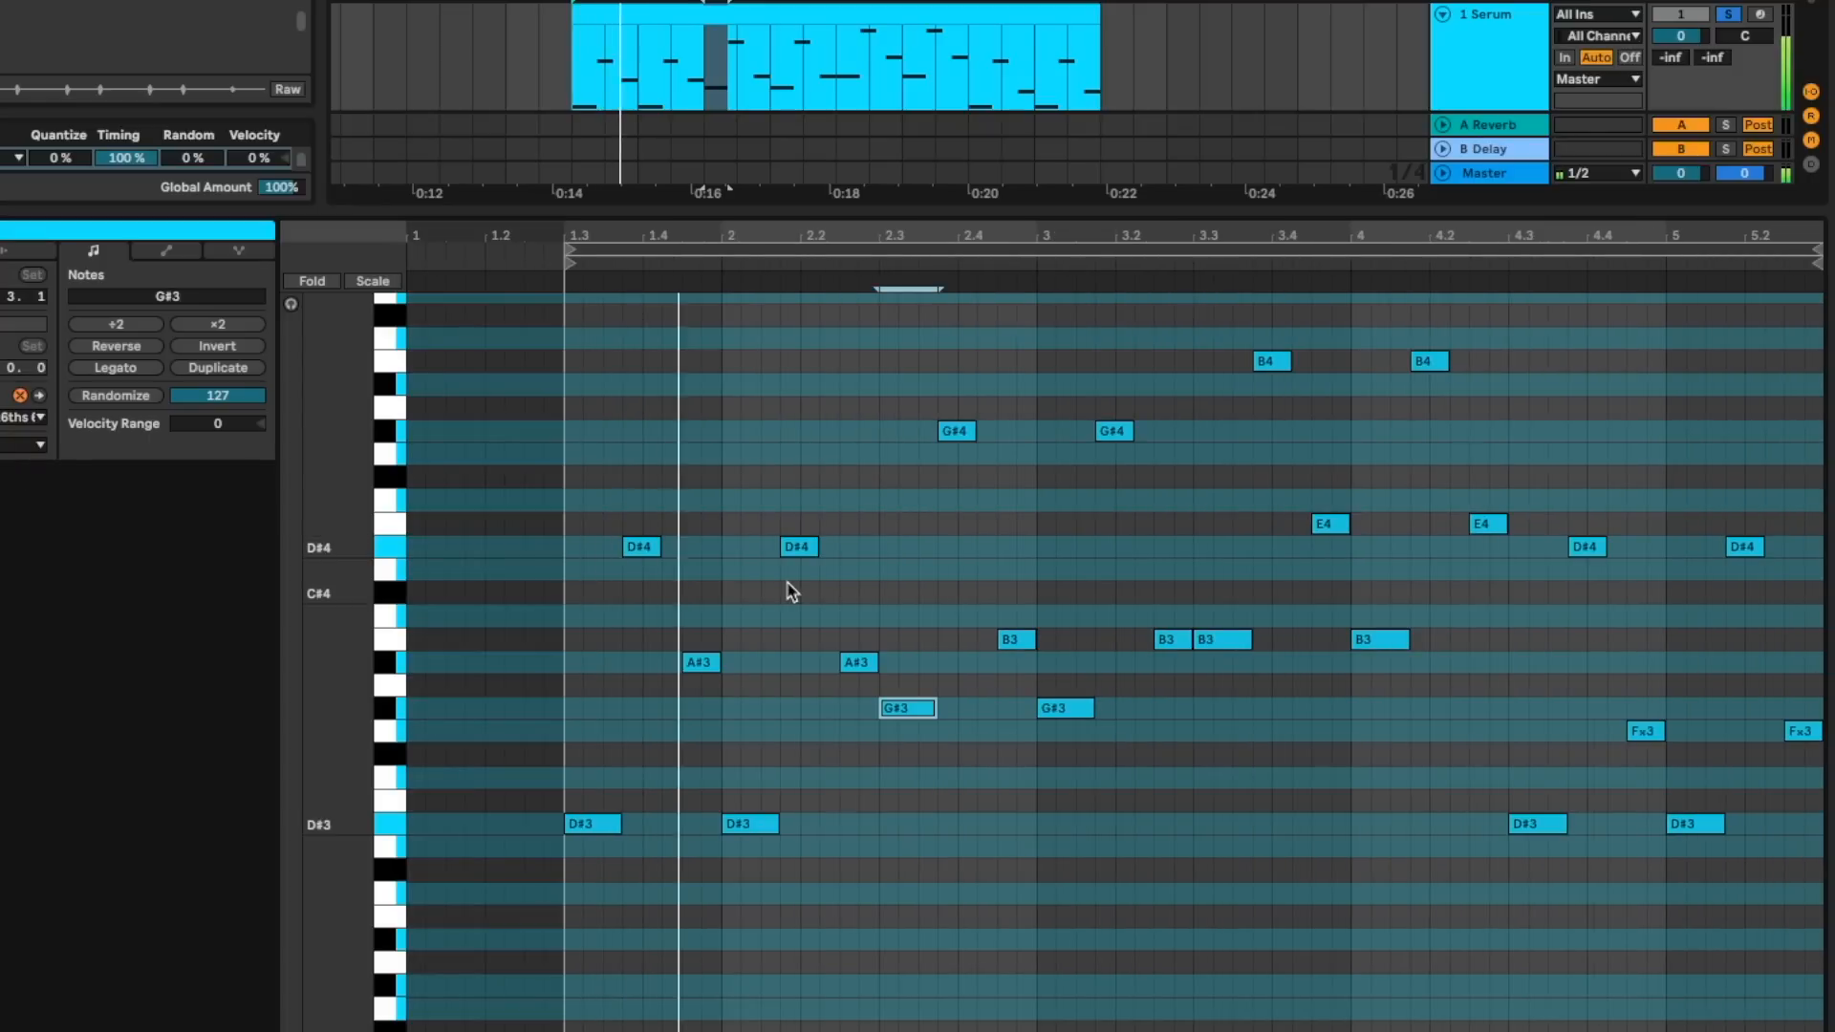
scroll(787, 583, "up", 3)
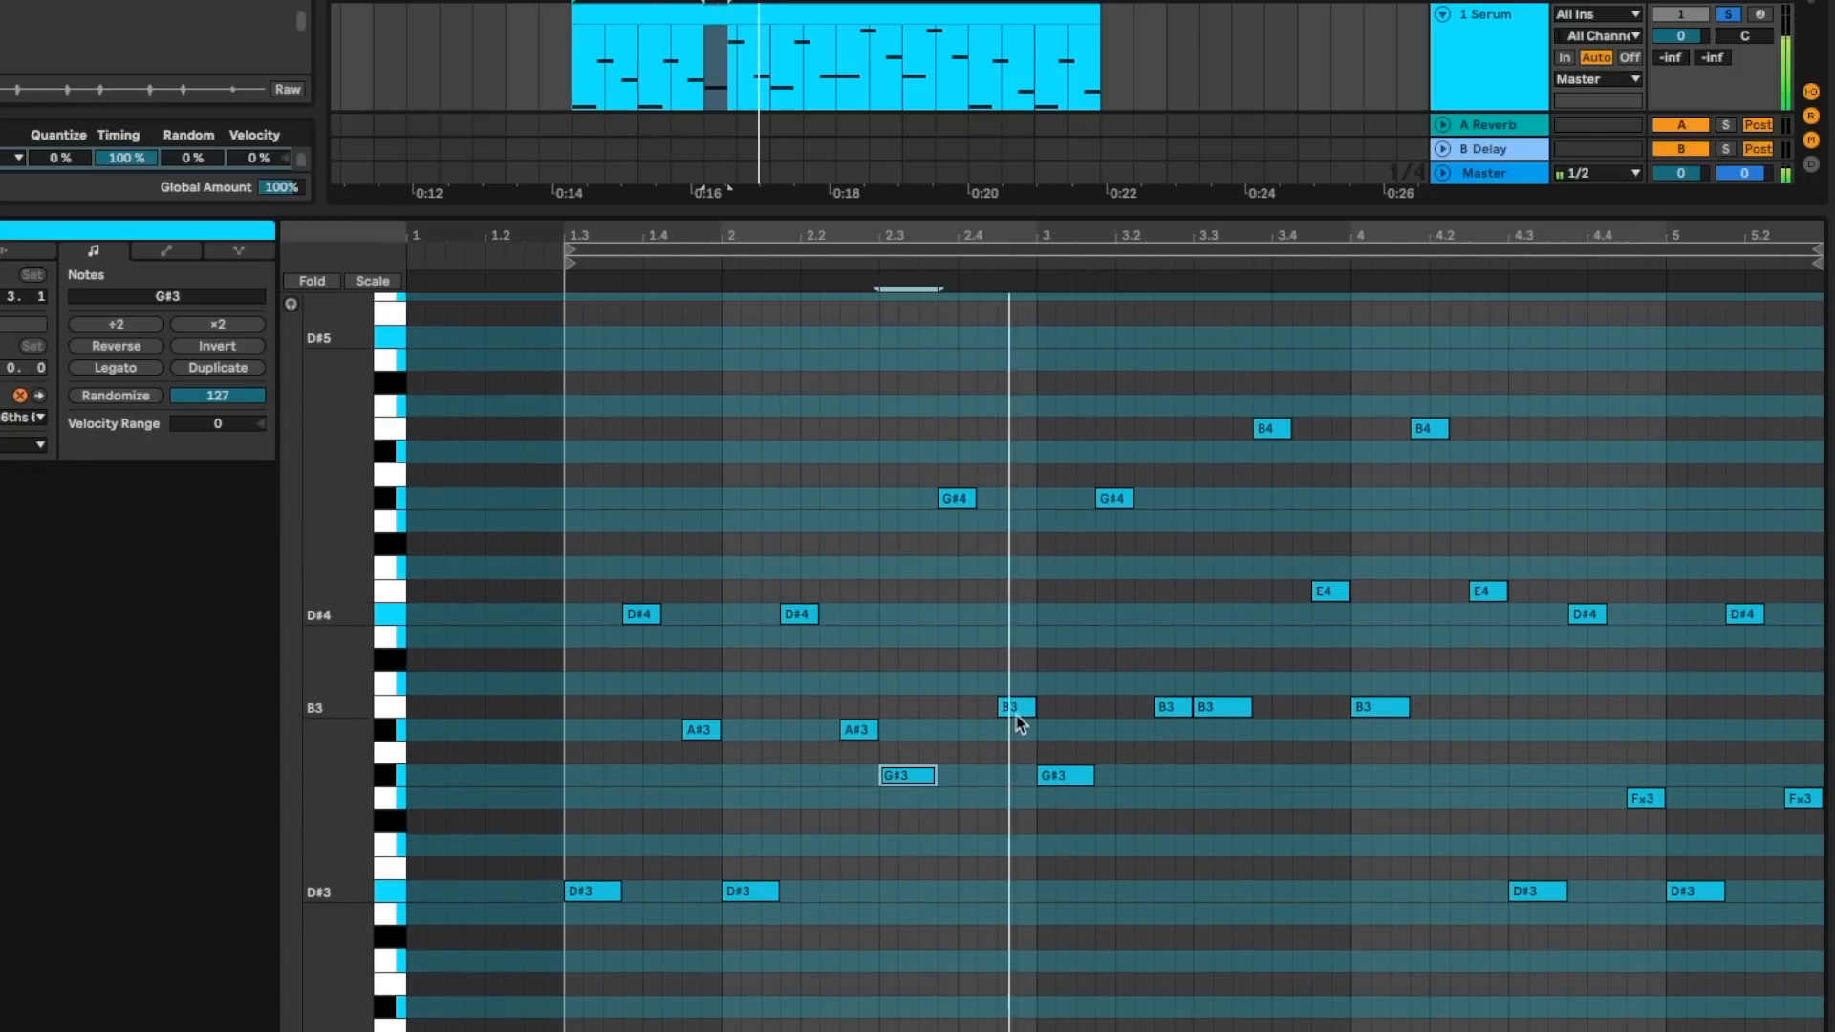
left_click(1174, 712)
left_click(1234, 709)
key("space")
left_click_drag(1206, 731, 1486, 688)
- Lower the two E4 notes around bar 4 to D#4 while the bassline plays
left_click(1332, 520)
left_click(1331, 588)
key("space")
left_click_drag(1305, 573, 1492, 607)
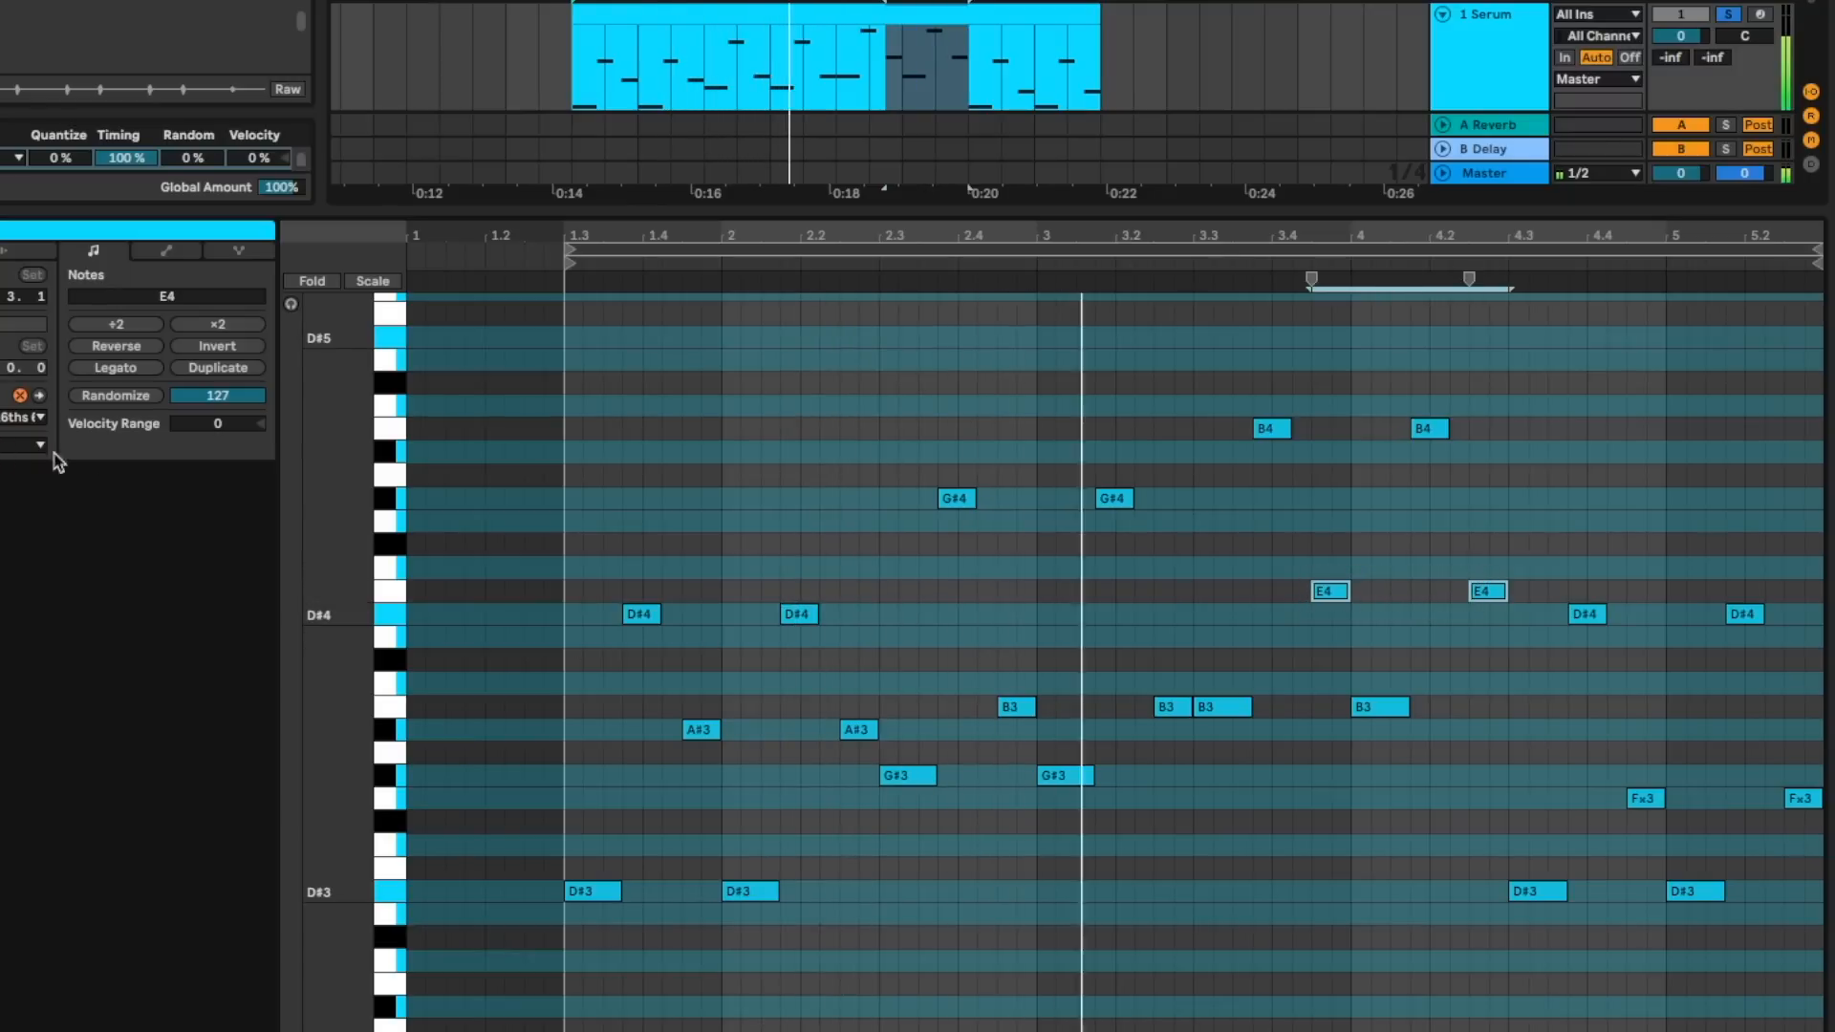
left_click_drag(1331, 589, 1332, 617)
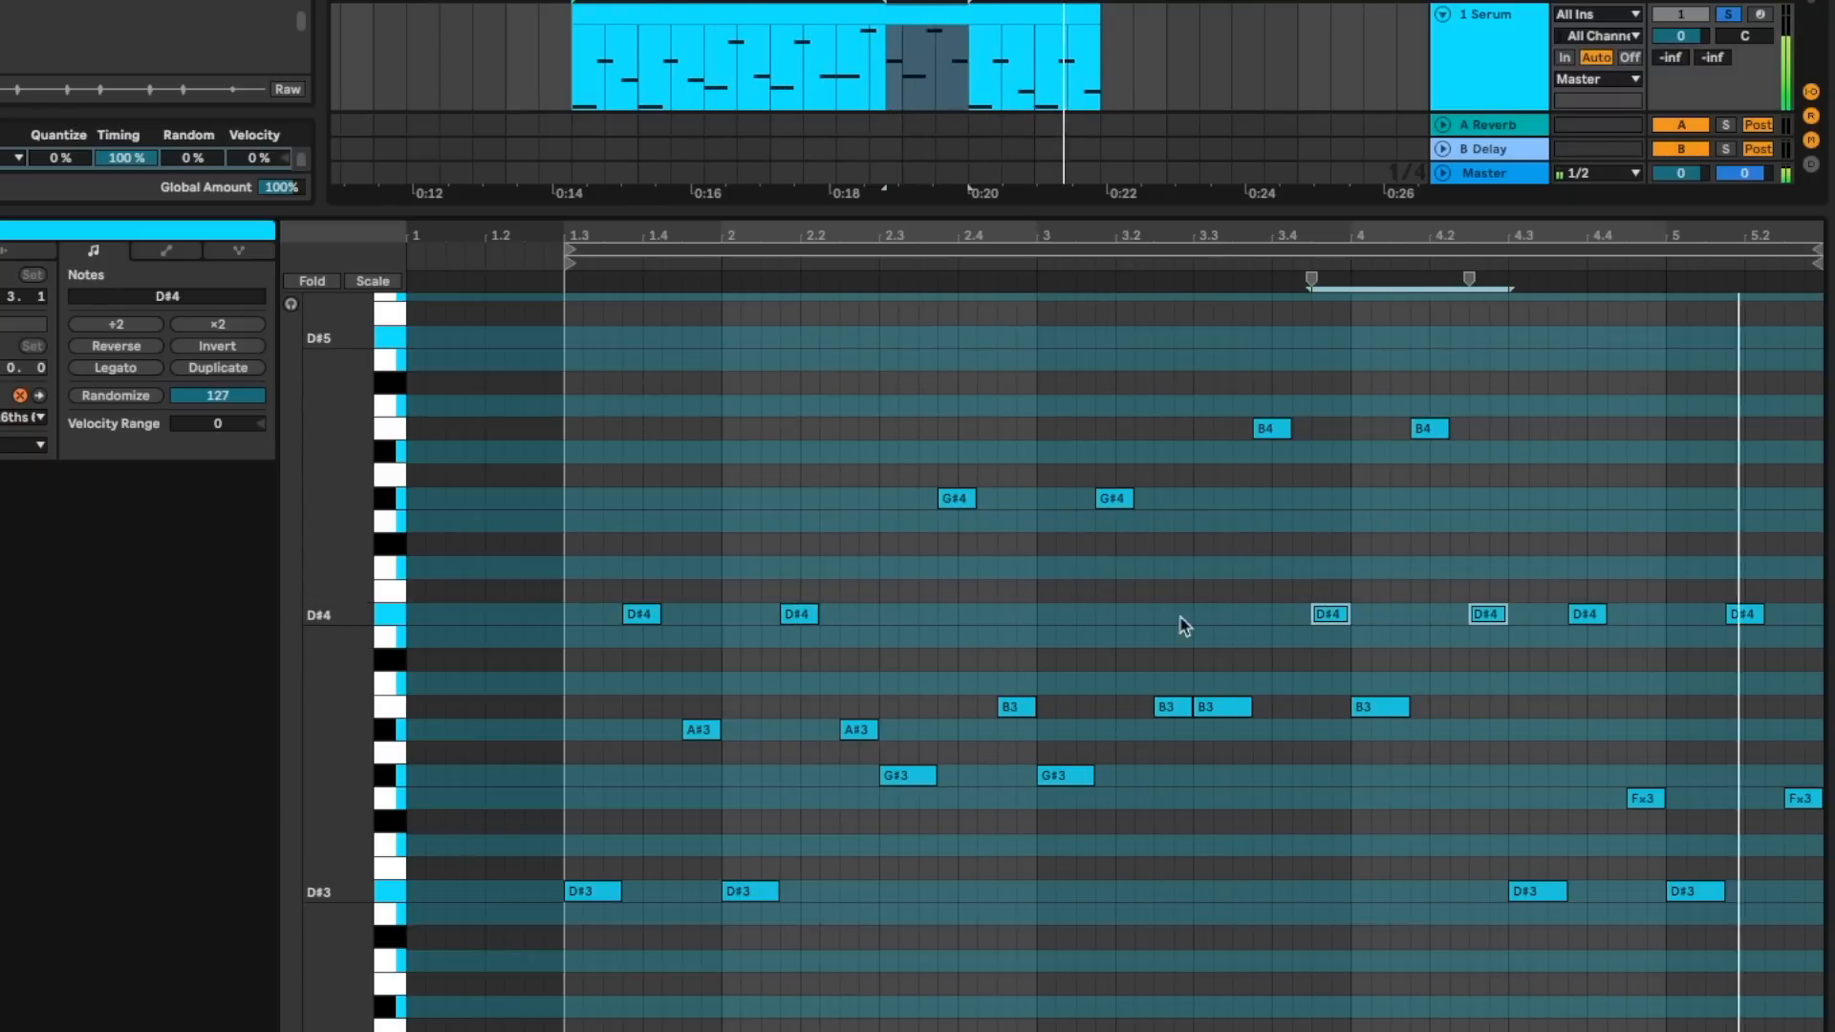
- Try stacking chord notes above the B3 note at 3.3 and delete them
left_click(1236, 704)
left_click_drag(1224, 712, 1228, 443)
left_click(1218, 548)
key("Delete")
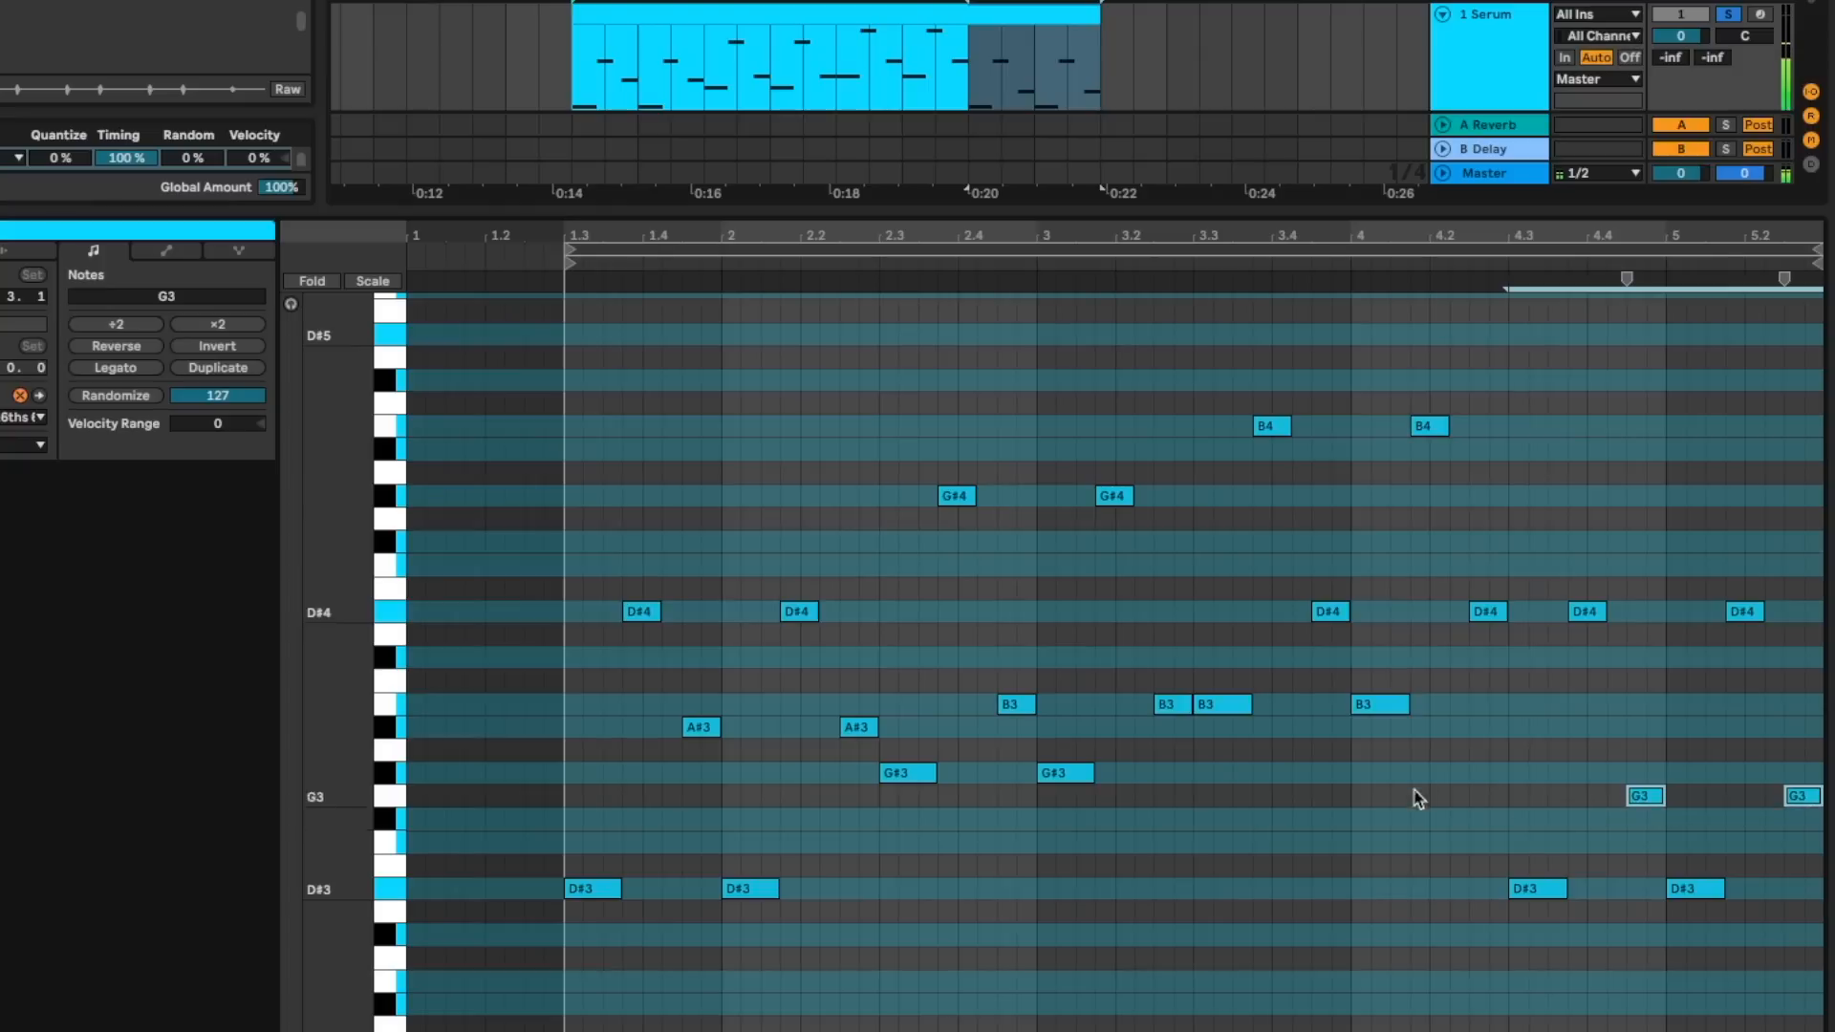
- Compare the opening D#3 and A#3 notes with the closing D#3 and G3 notes of the bassline
left_click_drag(1491, 919, 1796, 878)
left_click_drag(559, 907, 767, 873)
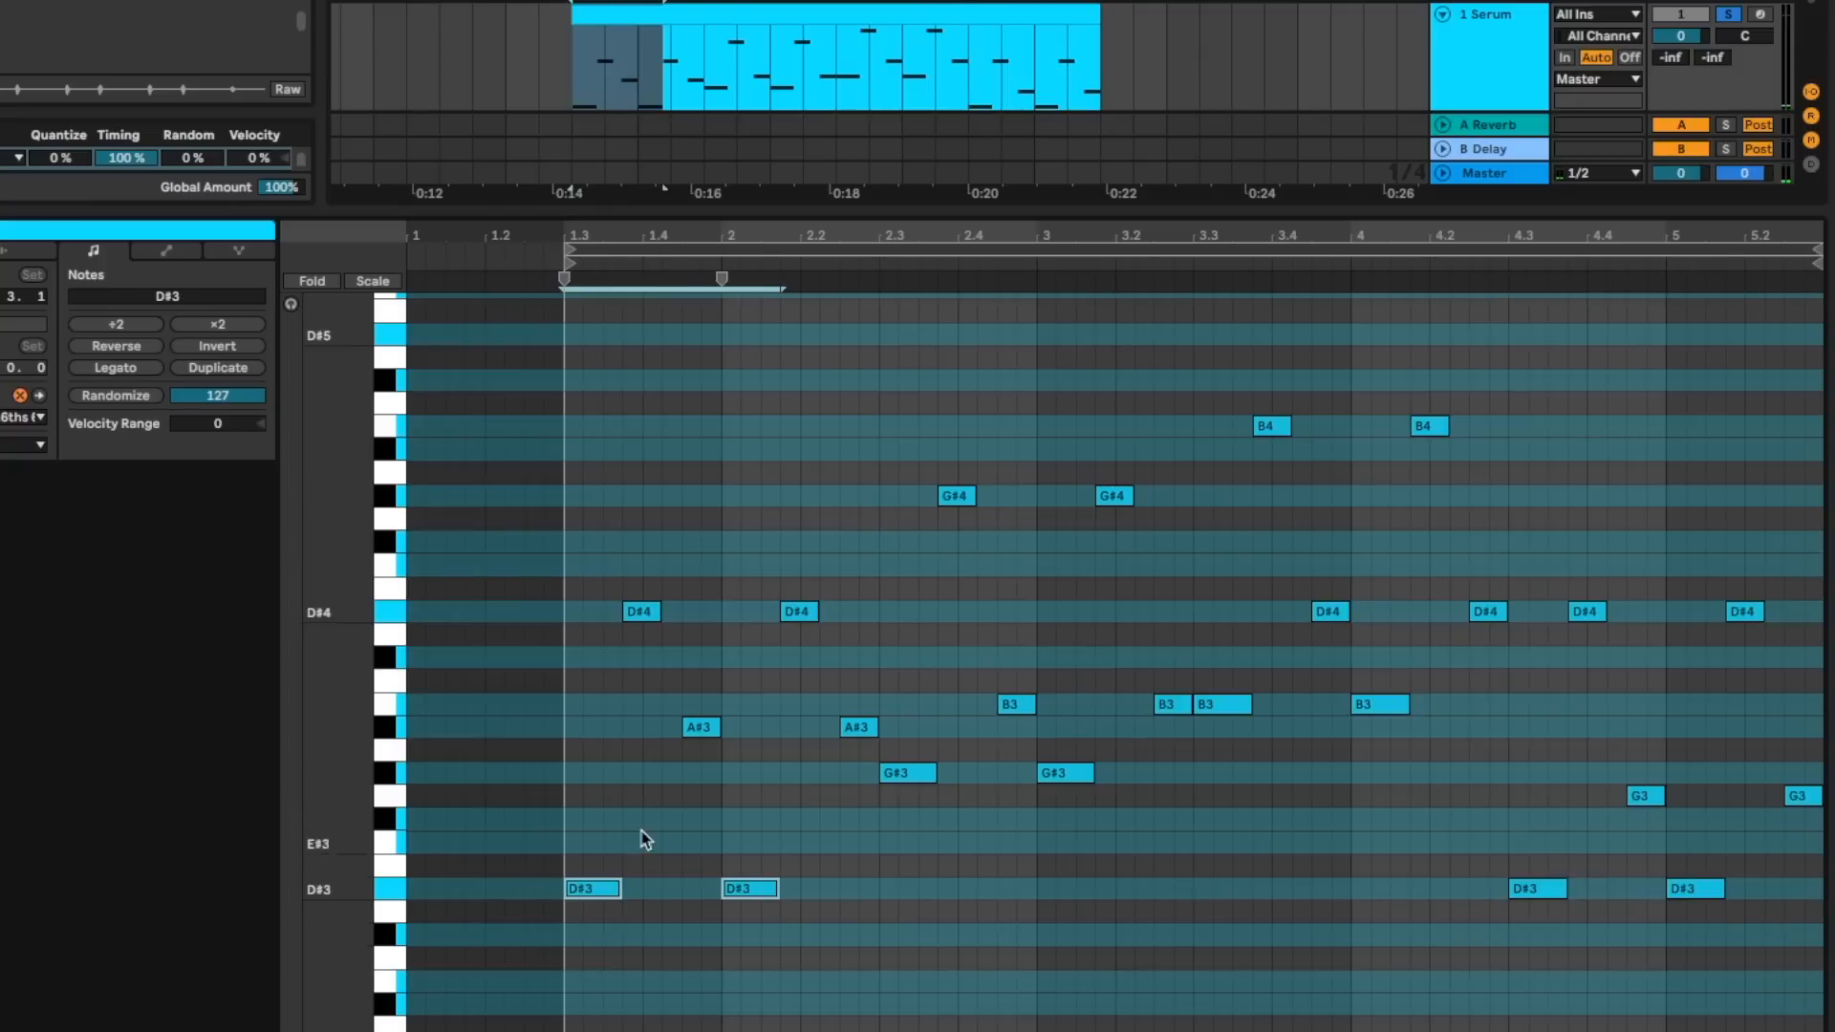
left_click_drag(646, 757, 893, 724)
left_click_drag(1541, 841, 1823, 801)
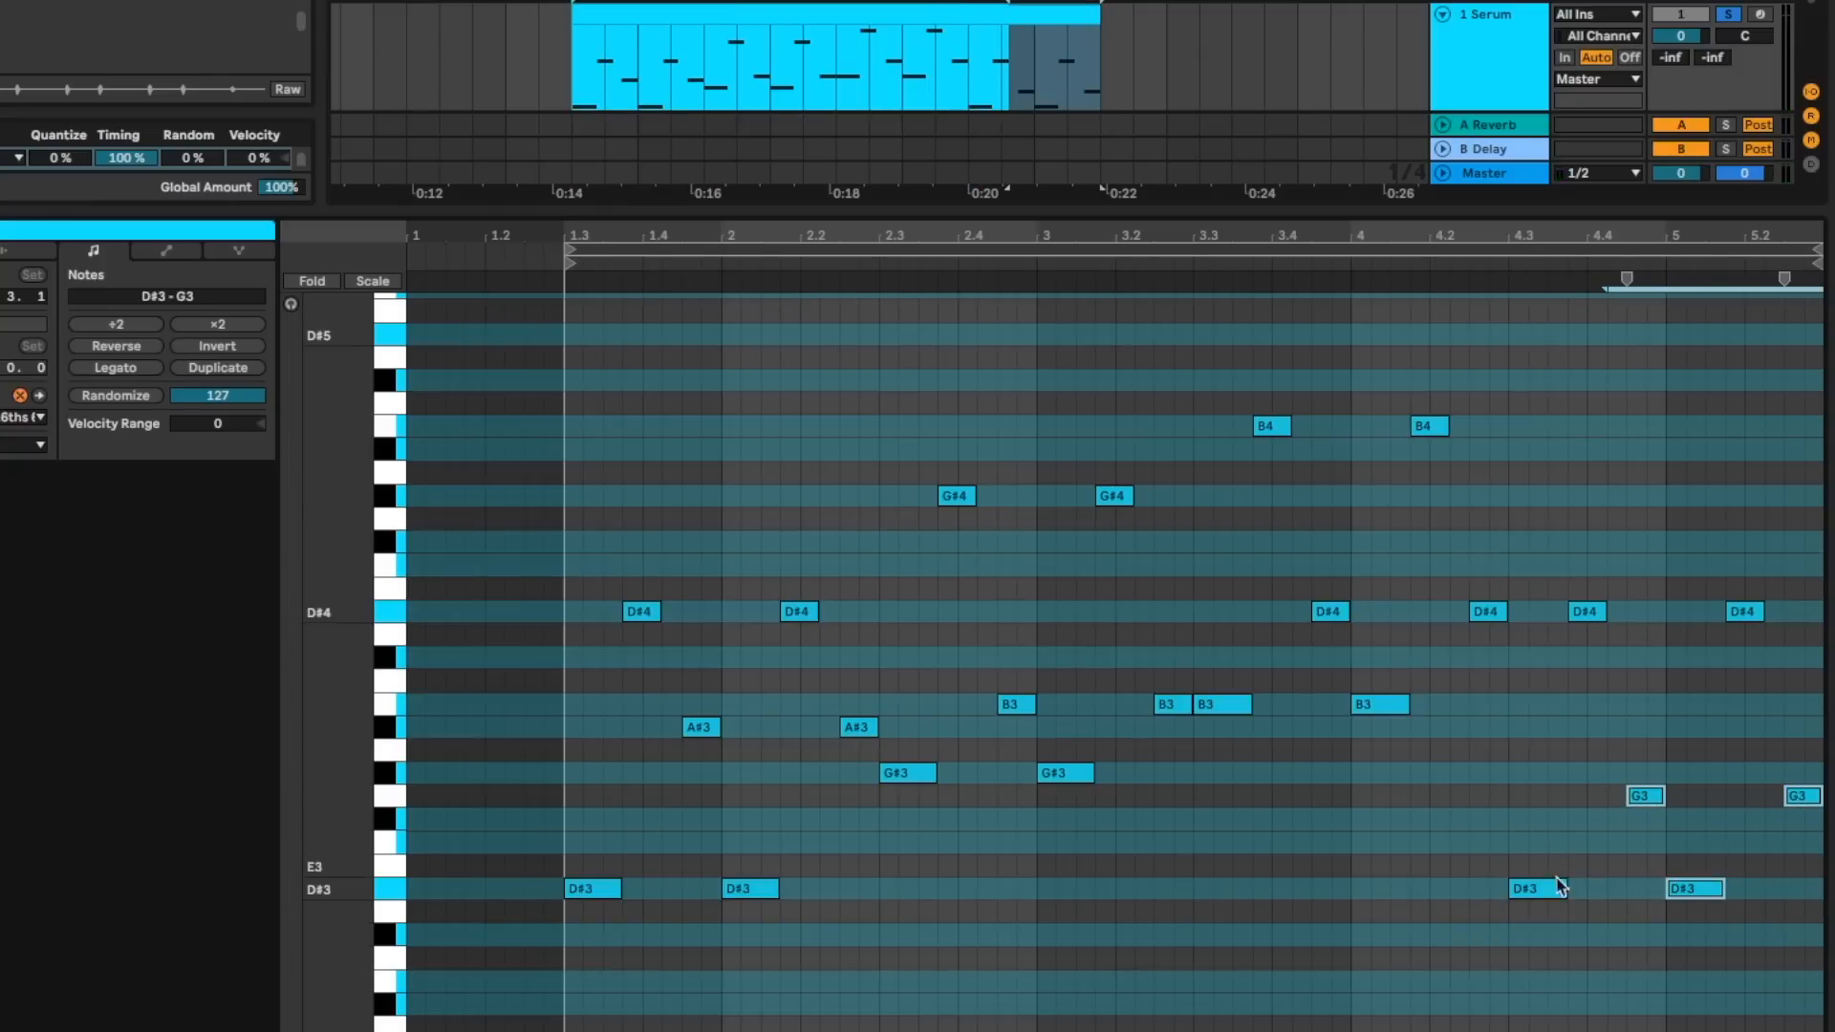
left_click(1548, 913)
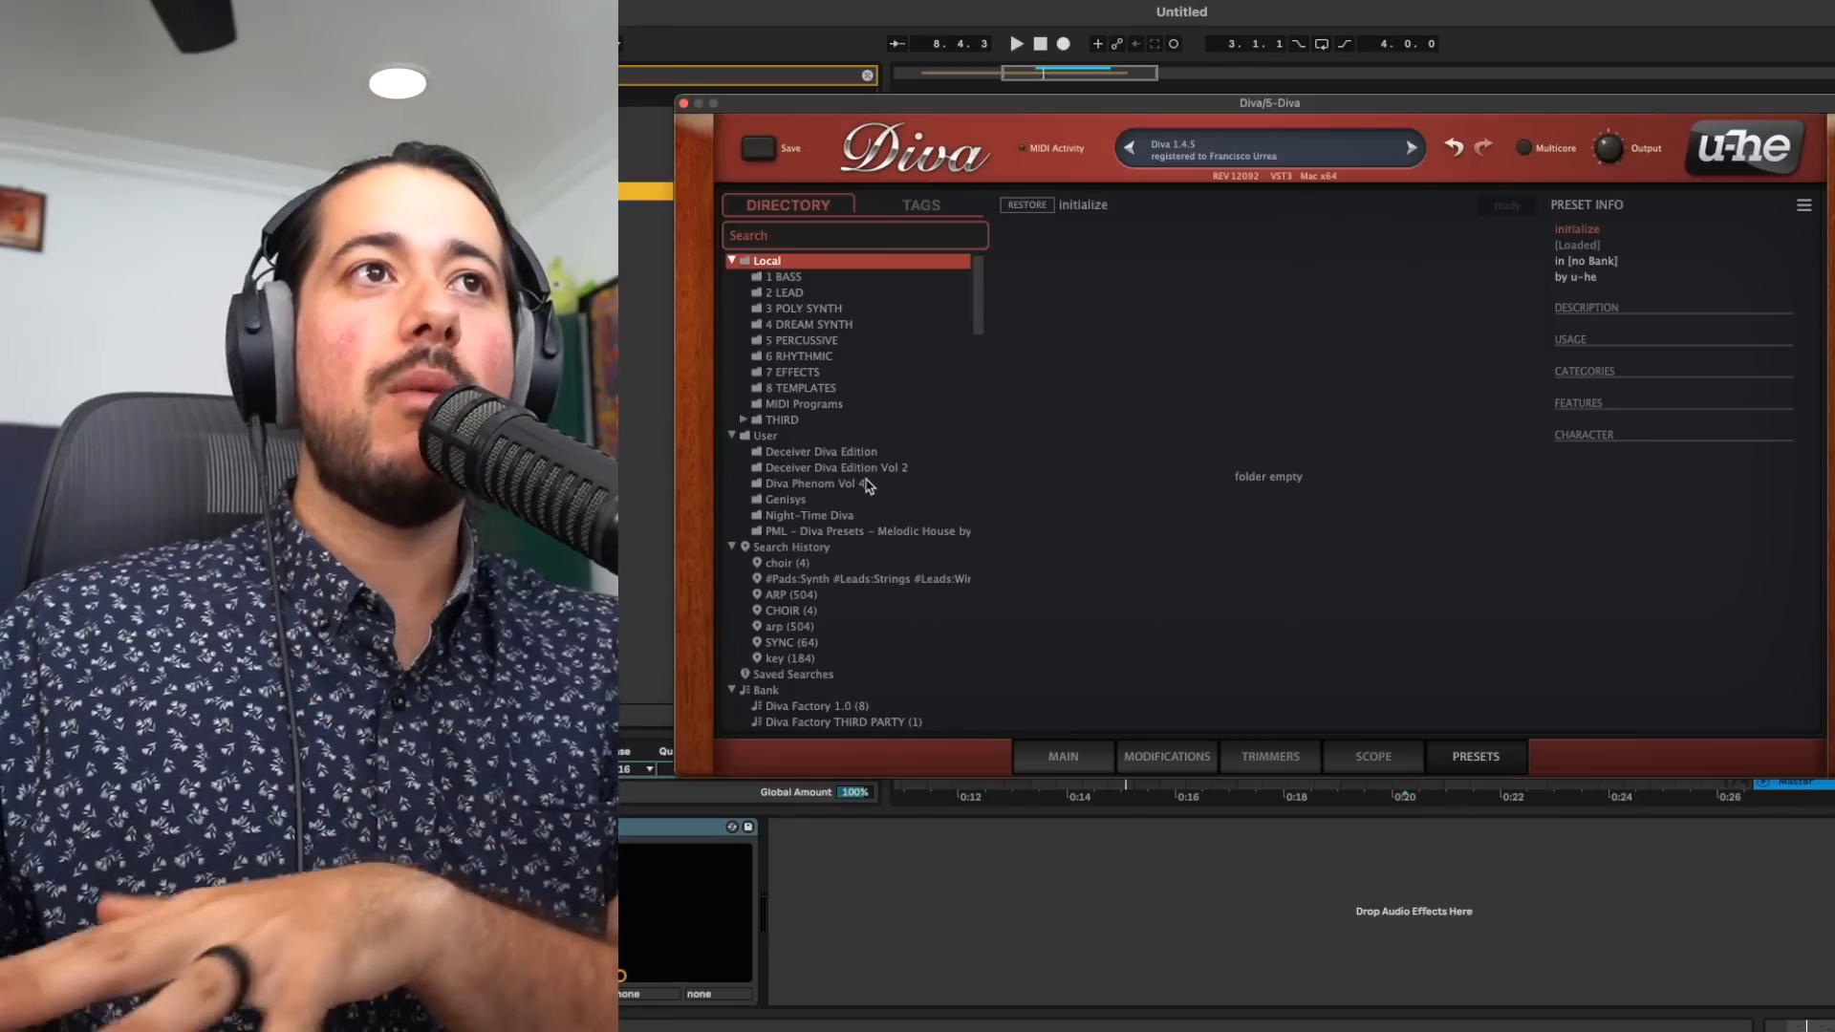
- In Diva, load the LD - Weak YUMA TENT preset from Deceiver Diva Edition Vol 2 and show its main synth page
left_click(887, 474)
left_click(1279, 723)
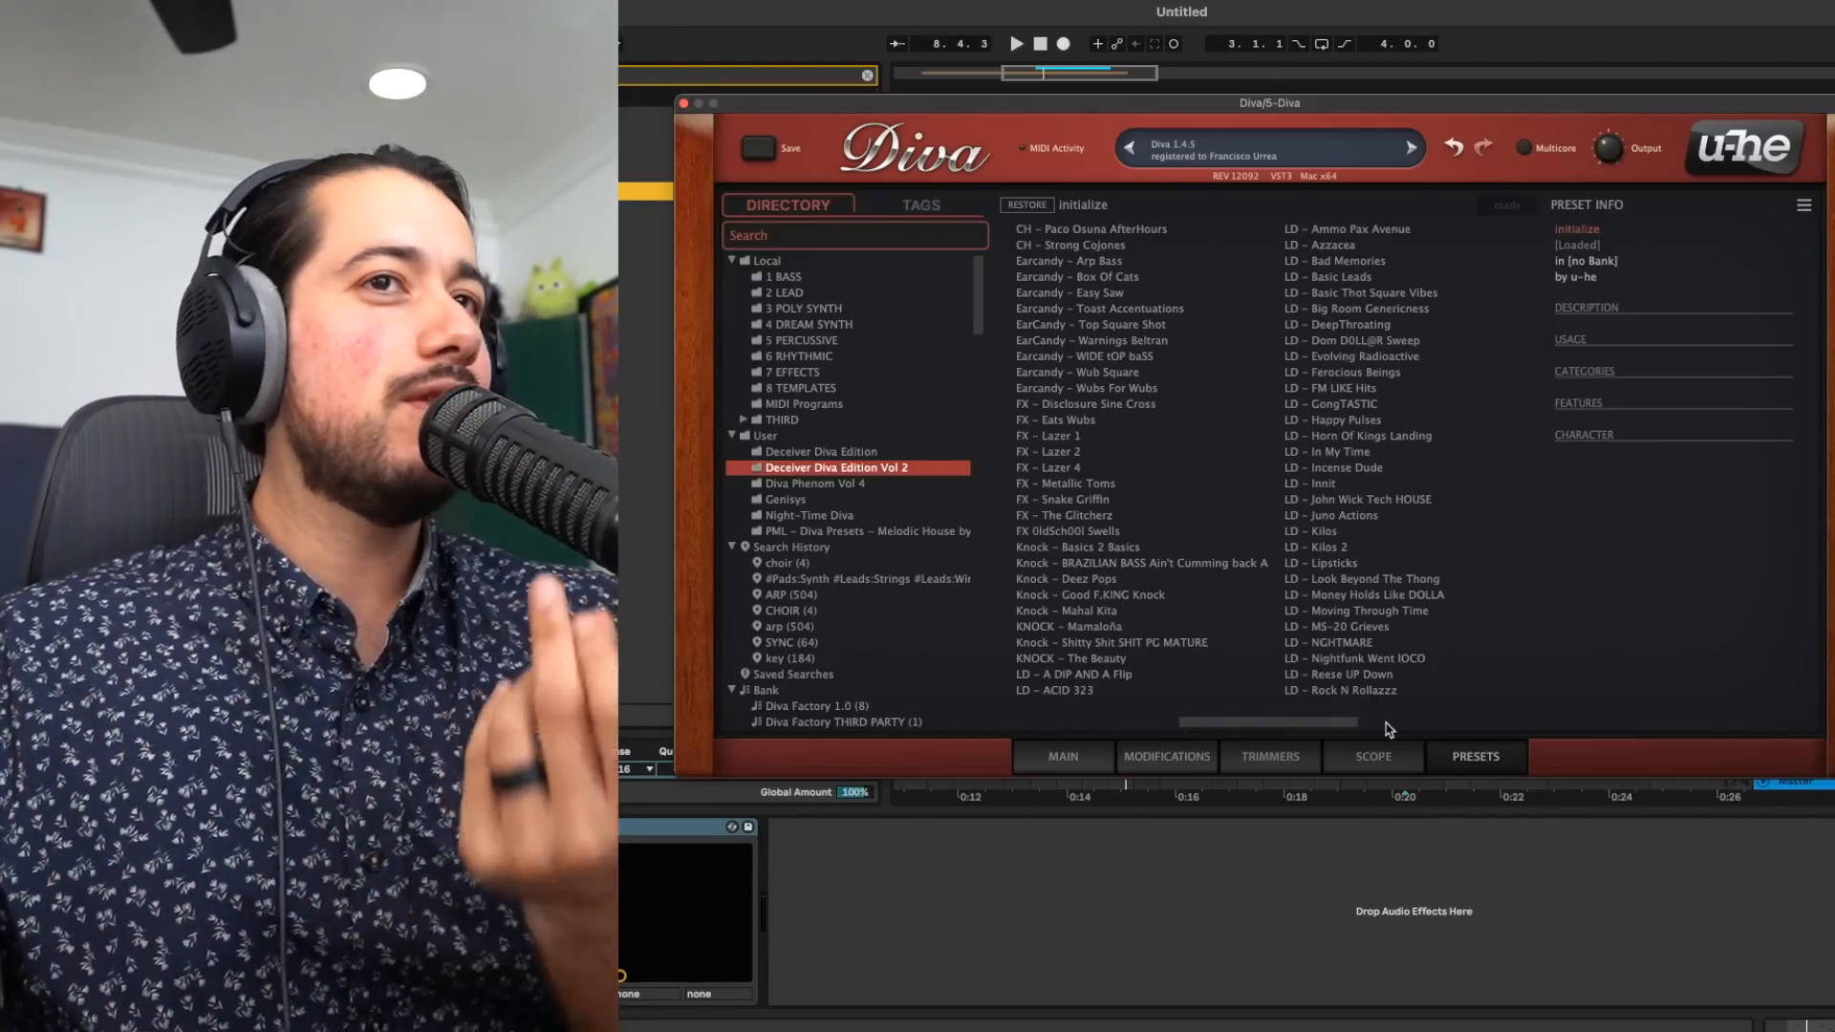
left_click(1385, 724)
left_click(1443, 499)
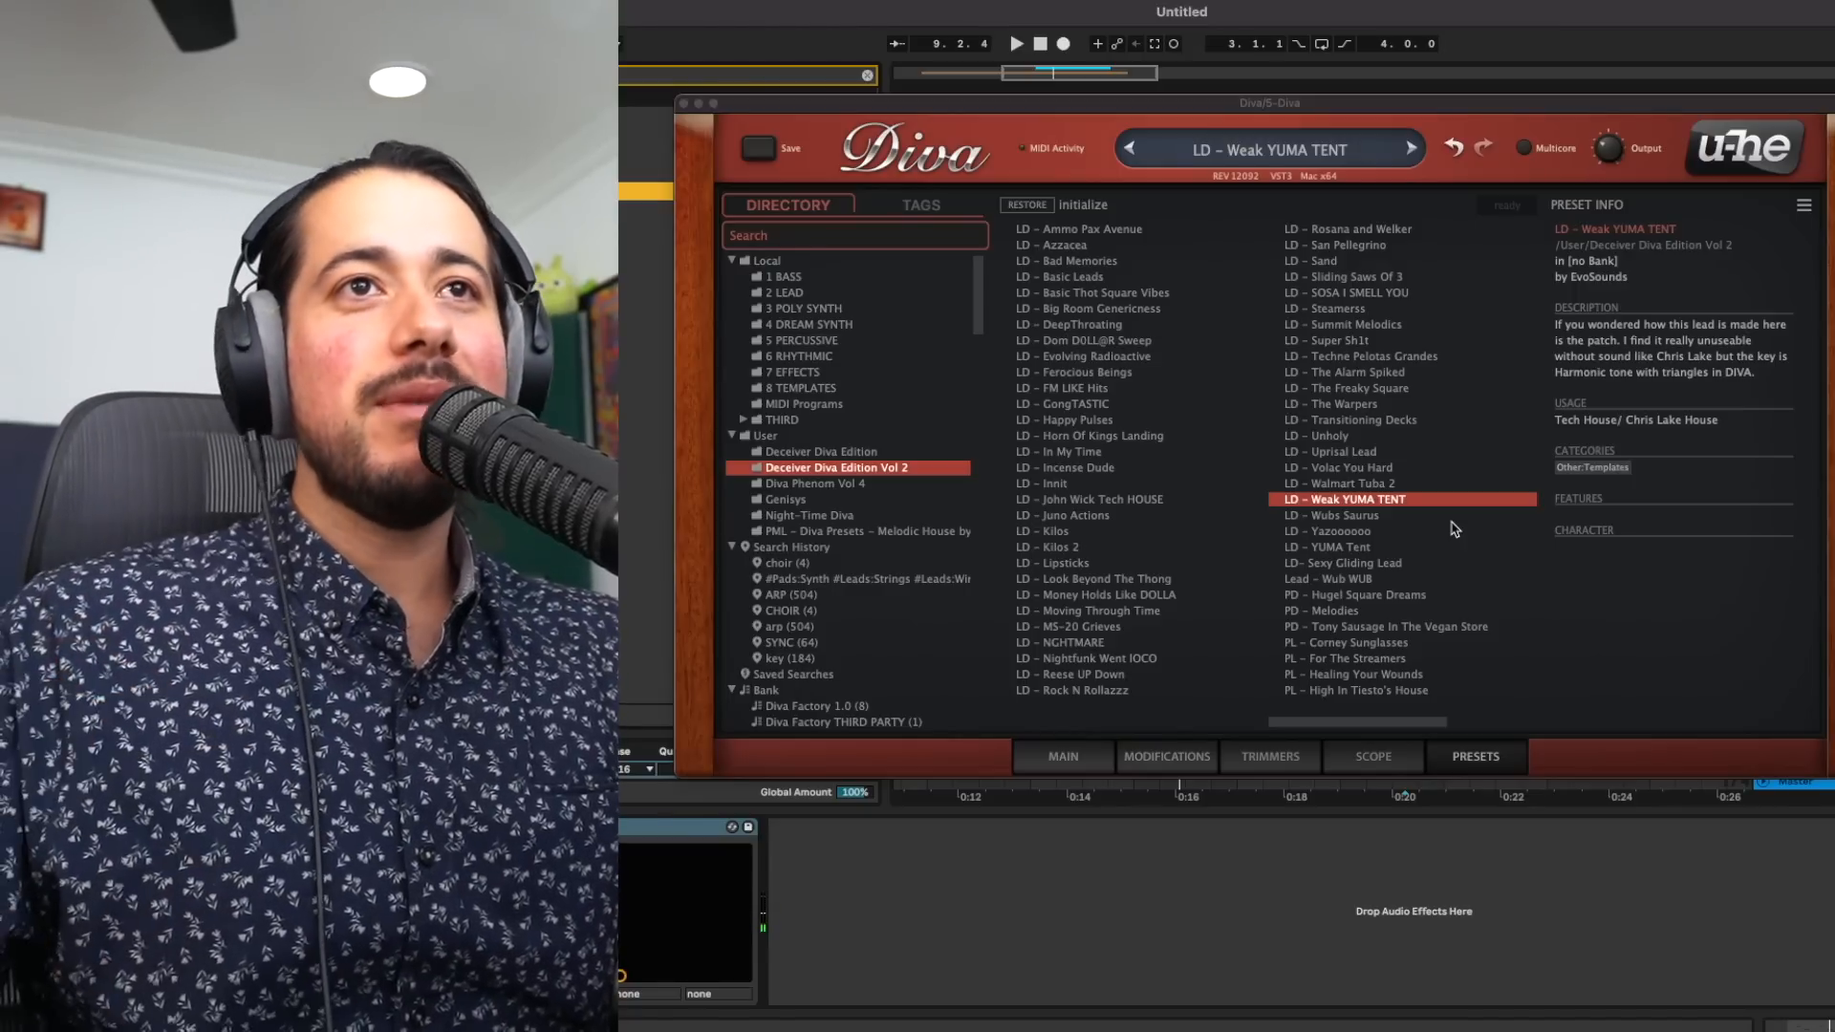
left_click(1087, 755)
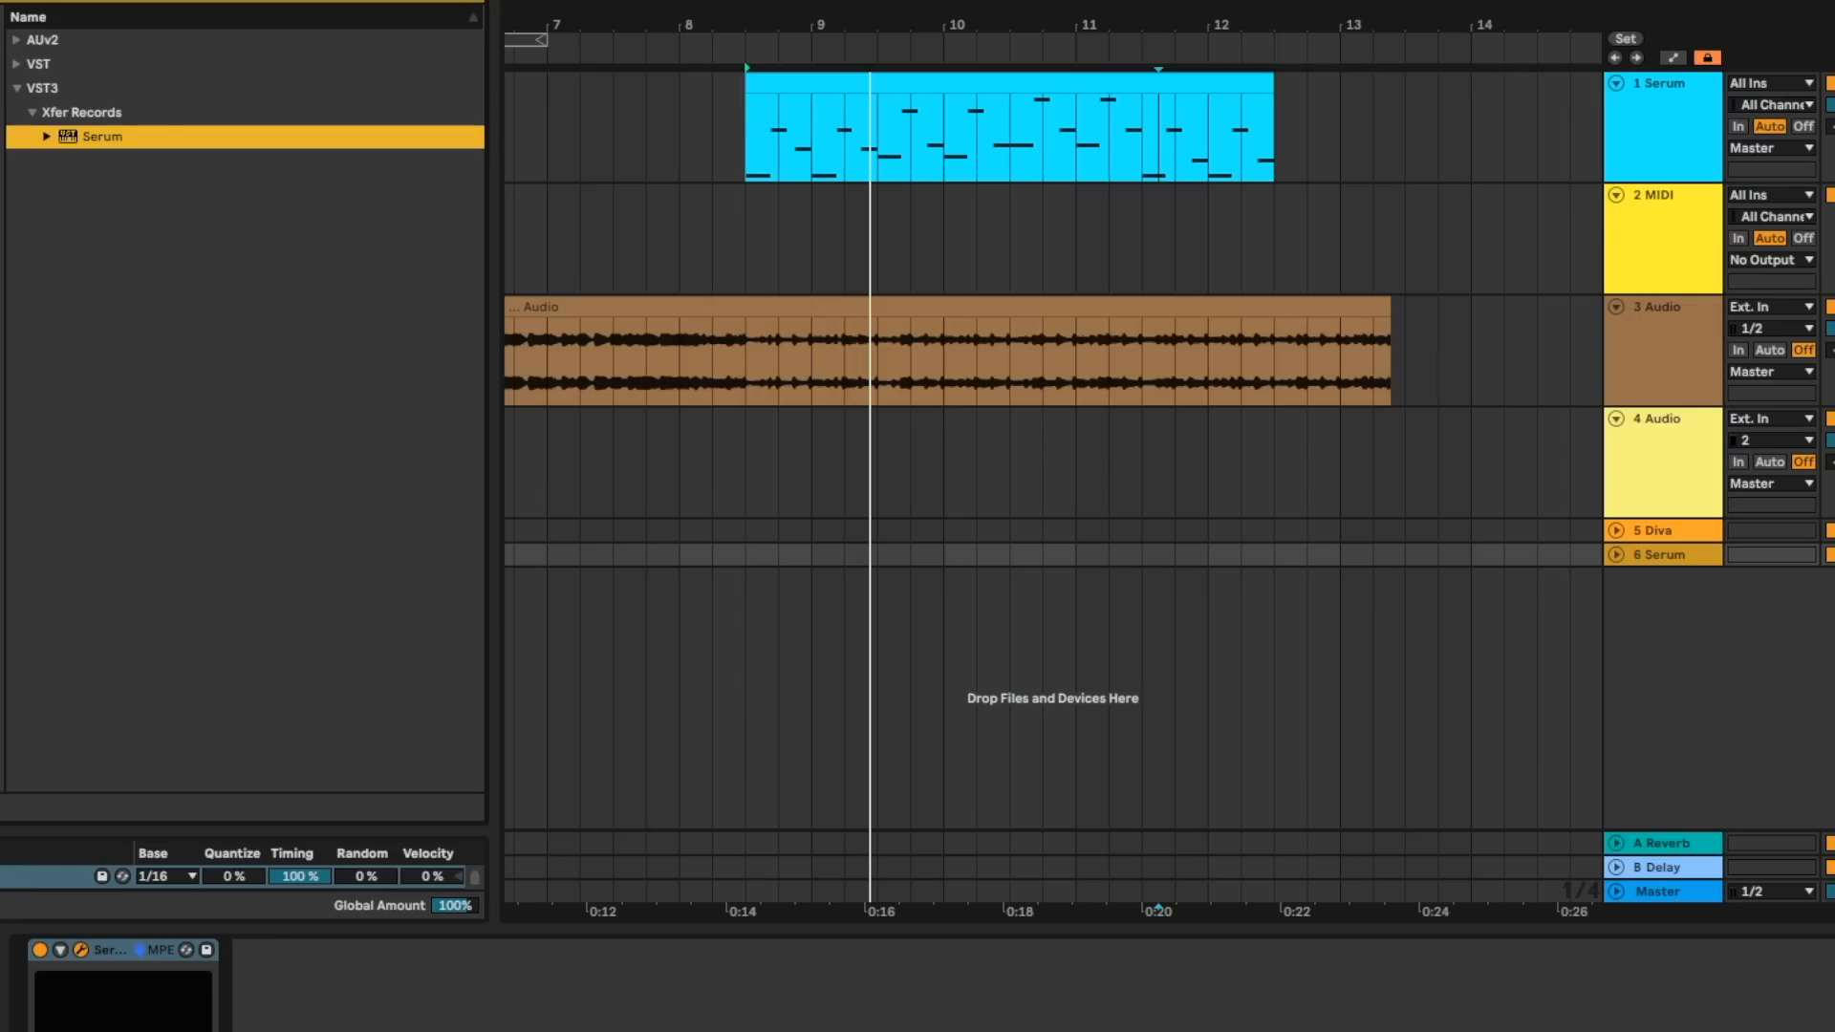
- In the Serum on track 6, set oscillator A to 3 unison voices and shape its sound with a Band 12 filter, adjusting the cutoff
left_click_drag(1029, 1012, 944, 53)
left_click_drag(527, 413, 520, 368)
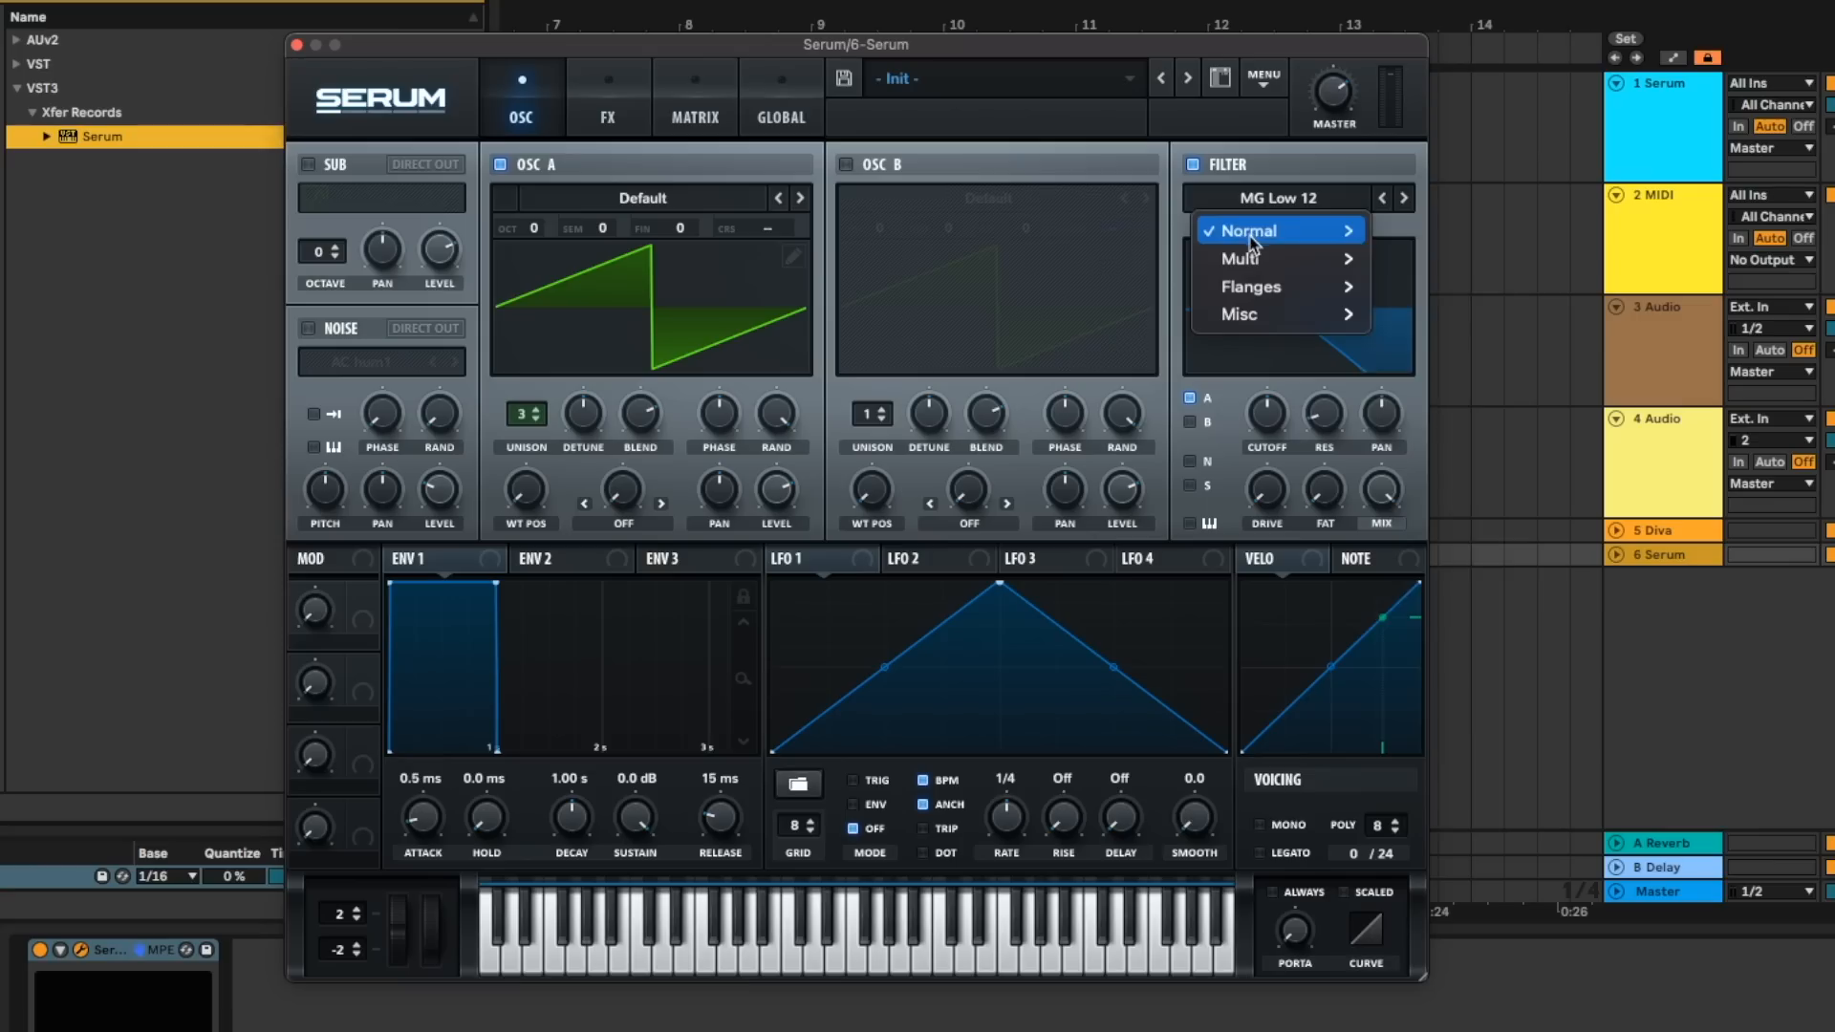
mouse_move(1251, 243)
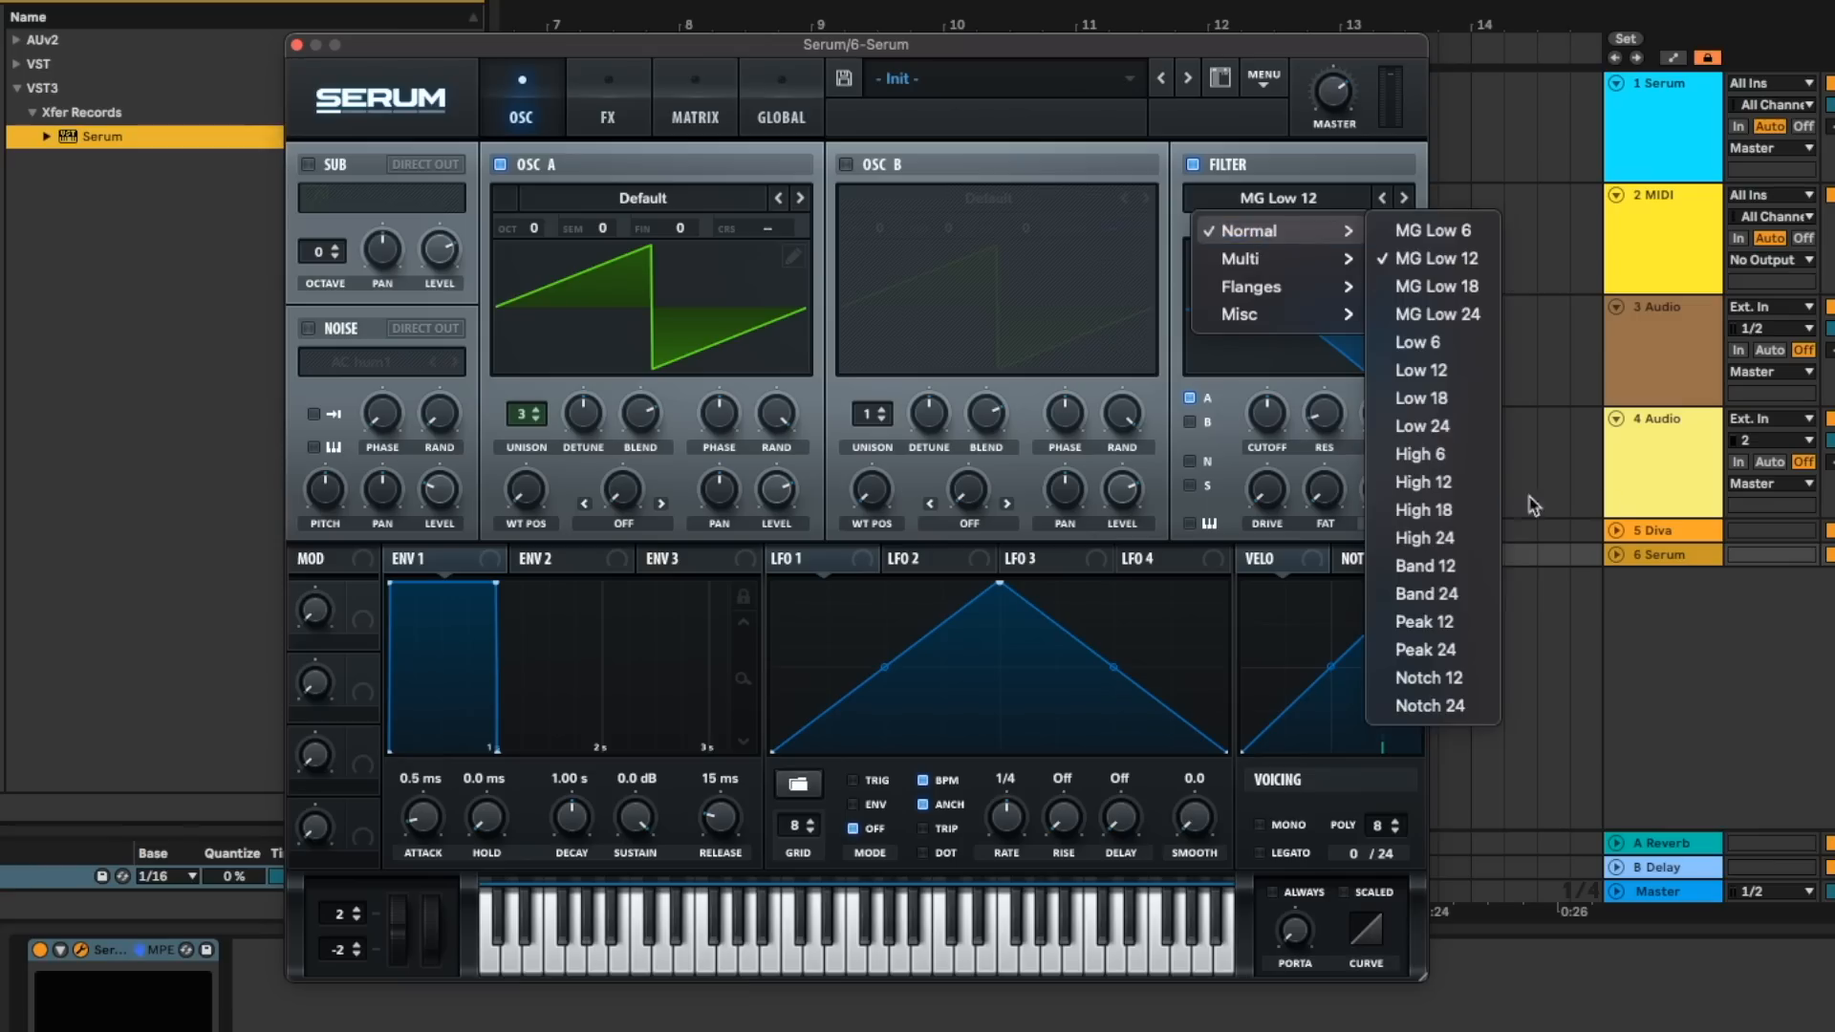
key("Return")
left_click_drag(1272, 394, 1281, 380)
left_click_drag(1285, 500, 1278, 426)
- Modulate oscillator A's fine tuning with LFO 1 at a 1/16 rate, and adjust the Band 12 filter's cutoff and mix
left_click(750, 566)
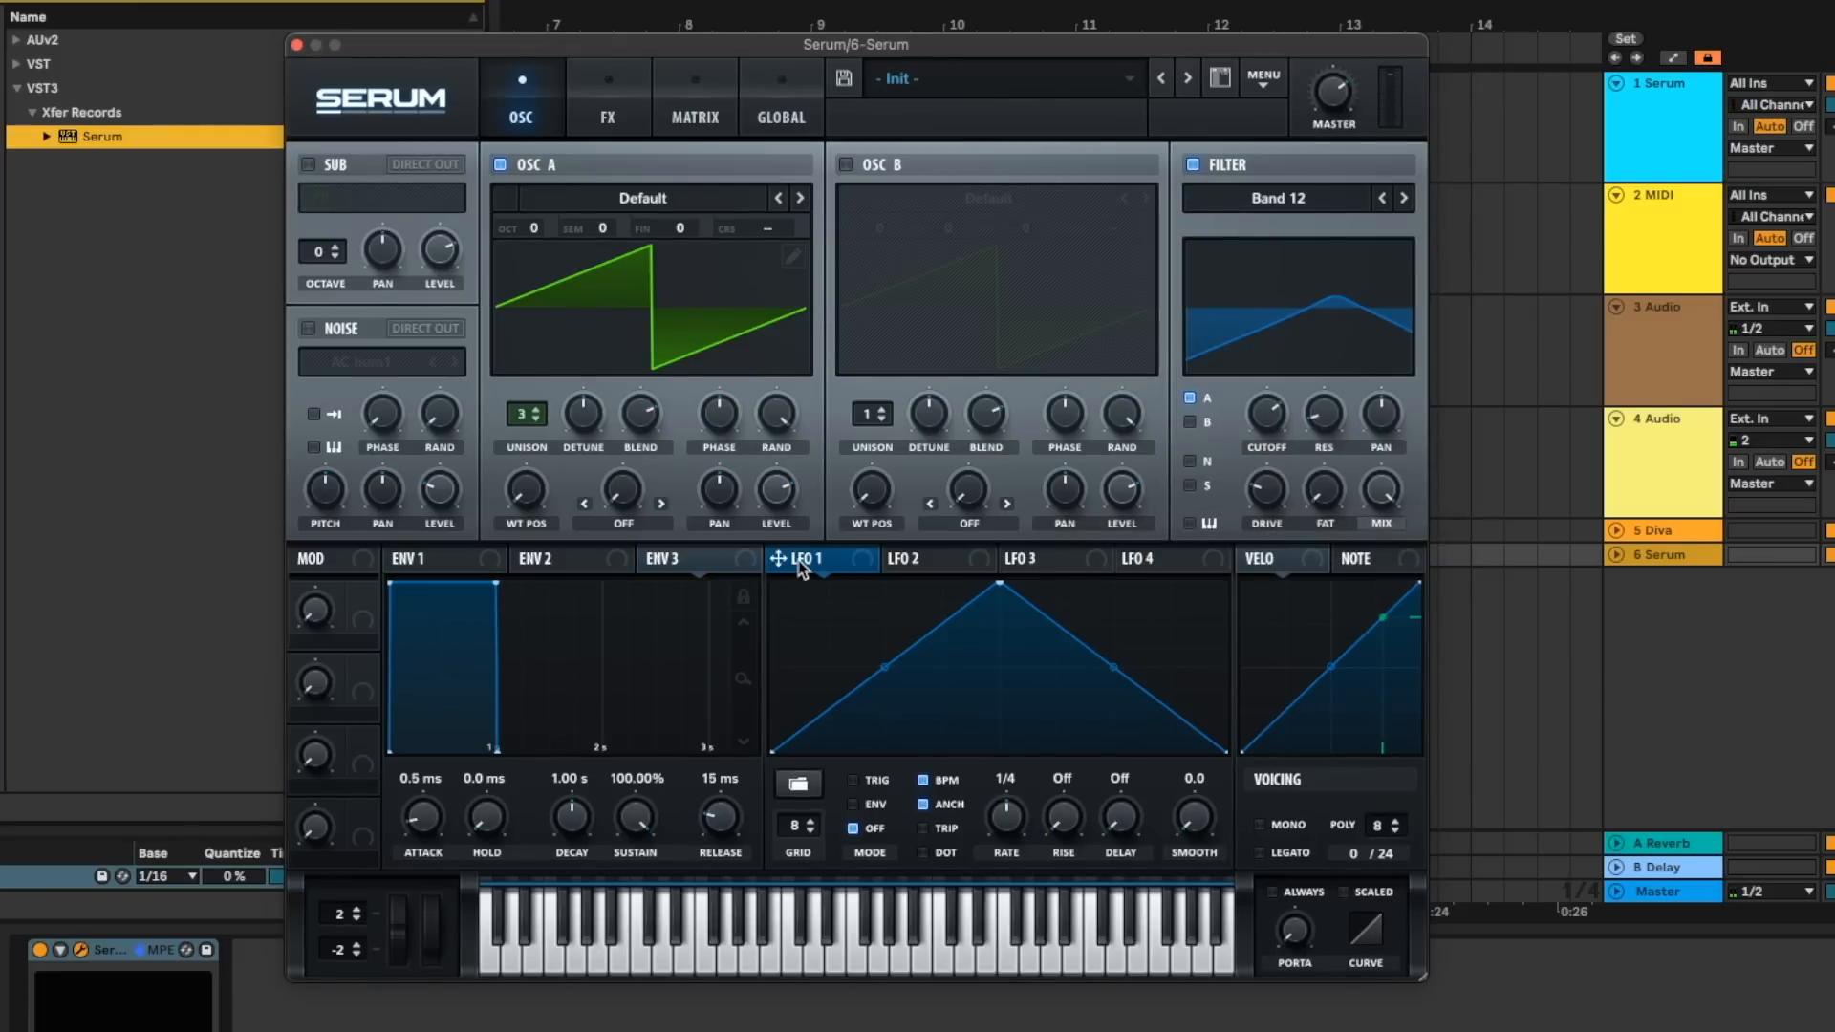
left_click_drag(822, 308, 679, 234)
left_click_drag(1279, 424, 1282, 416)
left_click_drag(1373, 487, 1374, 501)
mouse_move(1269, 431)
left_mouse_down()
mouse_move(1289, 390)
mouse_move(1265, 426)
left_mouse_up()
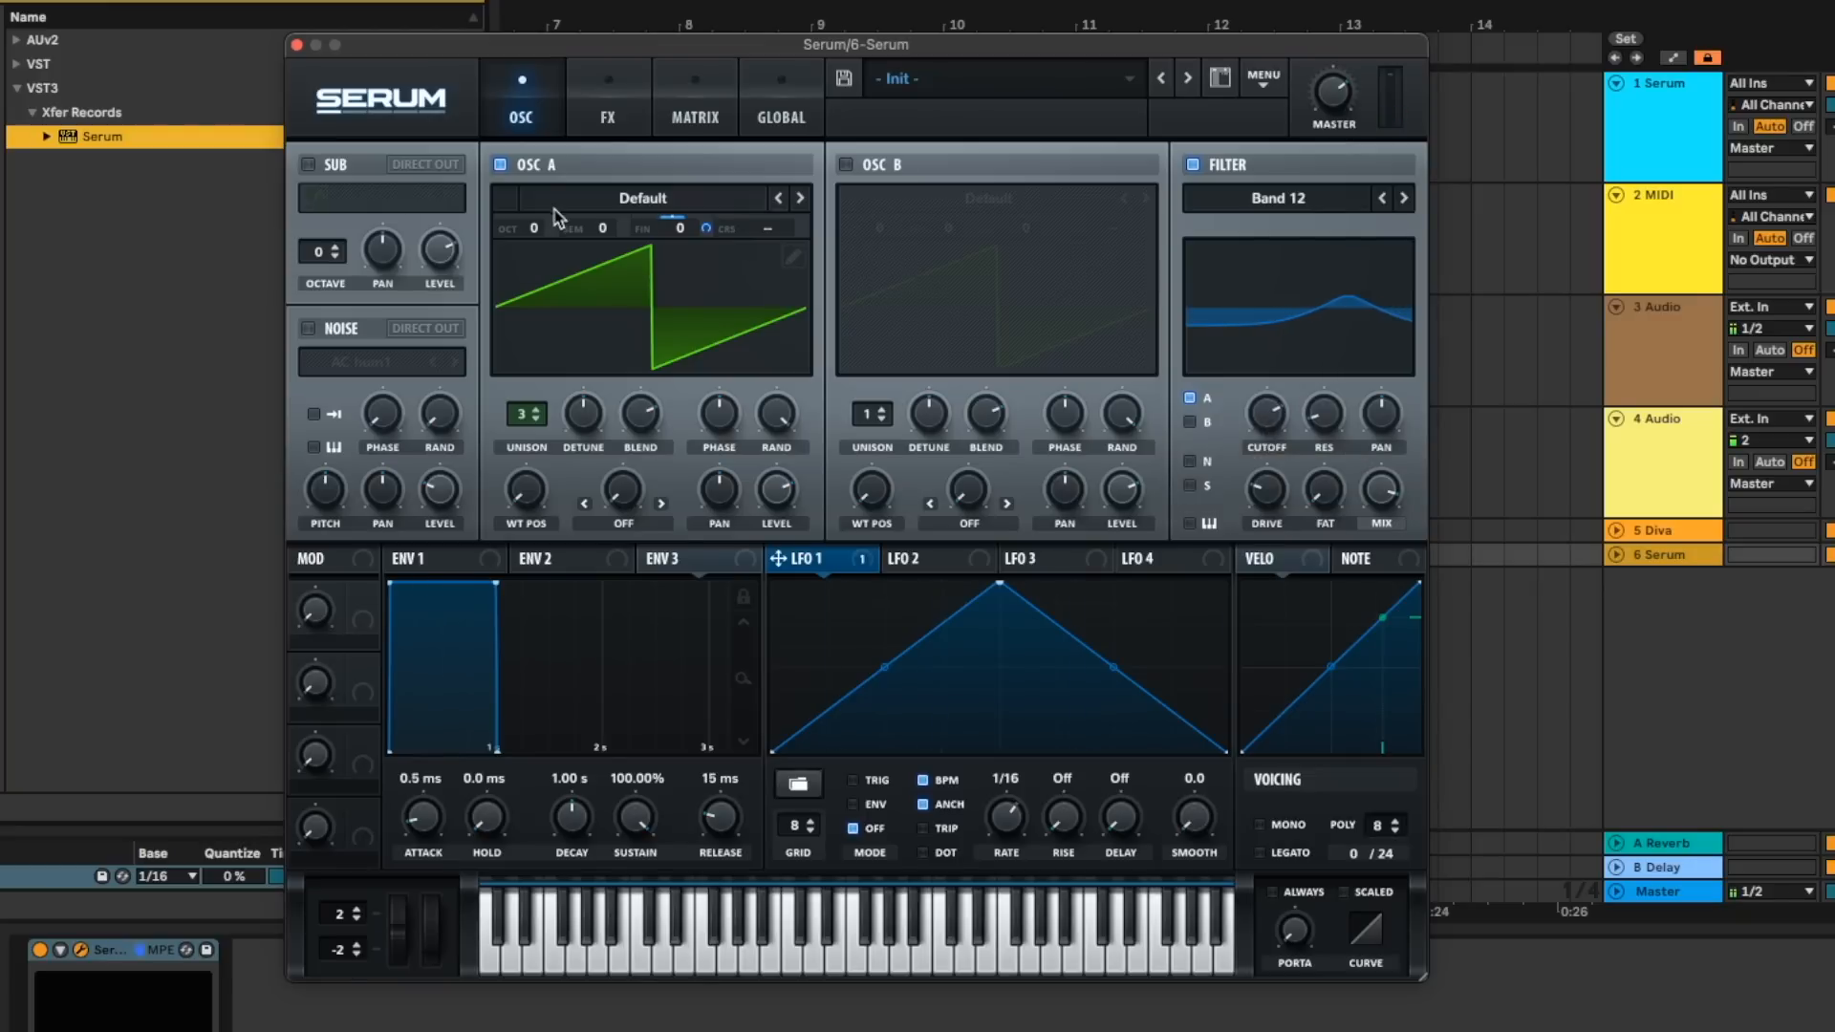
- Try Serum's built-in Hall reverb, switch it off and close the synth window
left_click(608, 110)
left_click(346, 442)
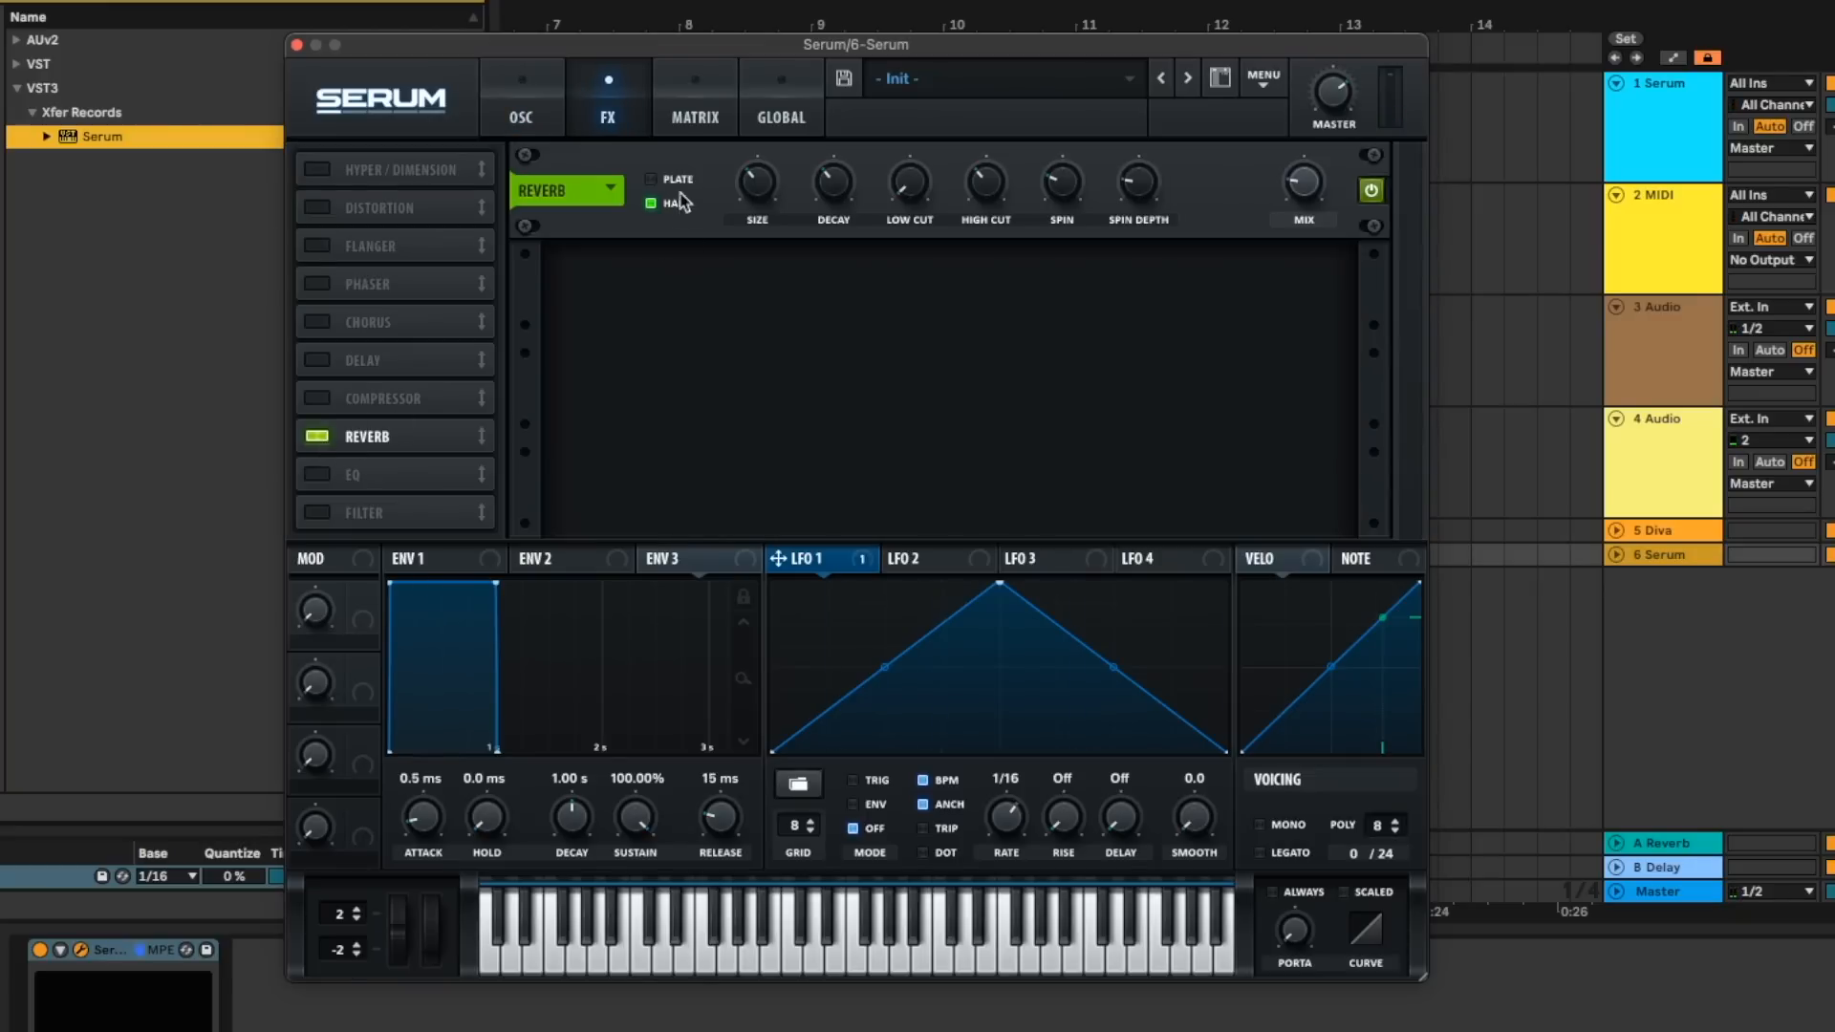
left_click(315, 437)
left_click(296, 45)
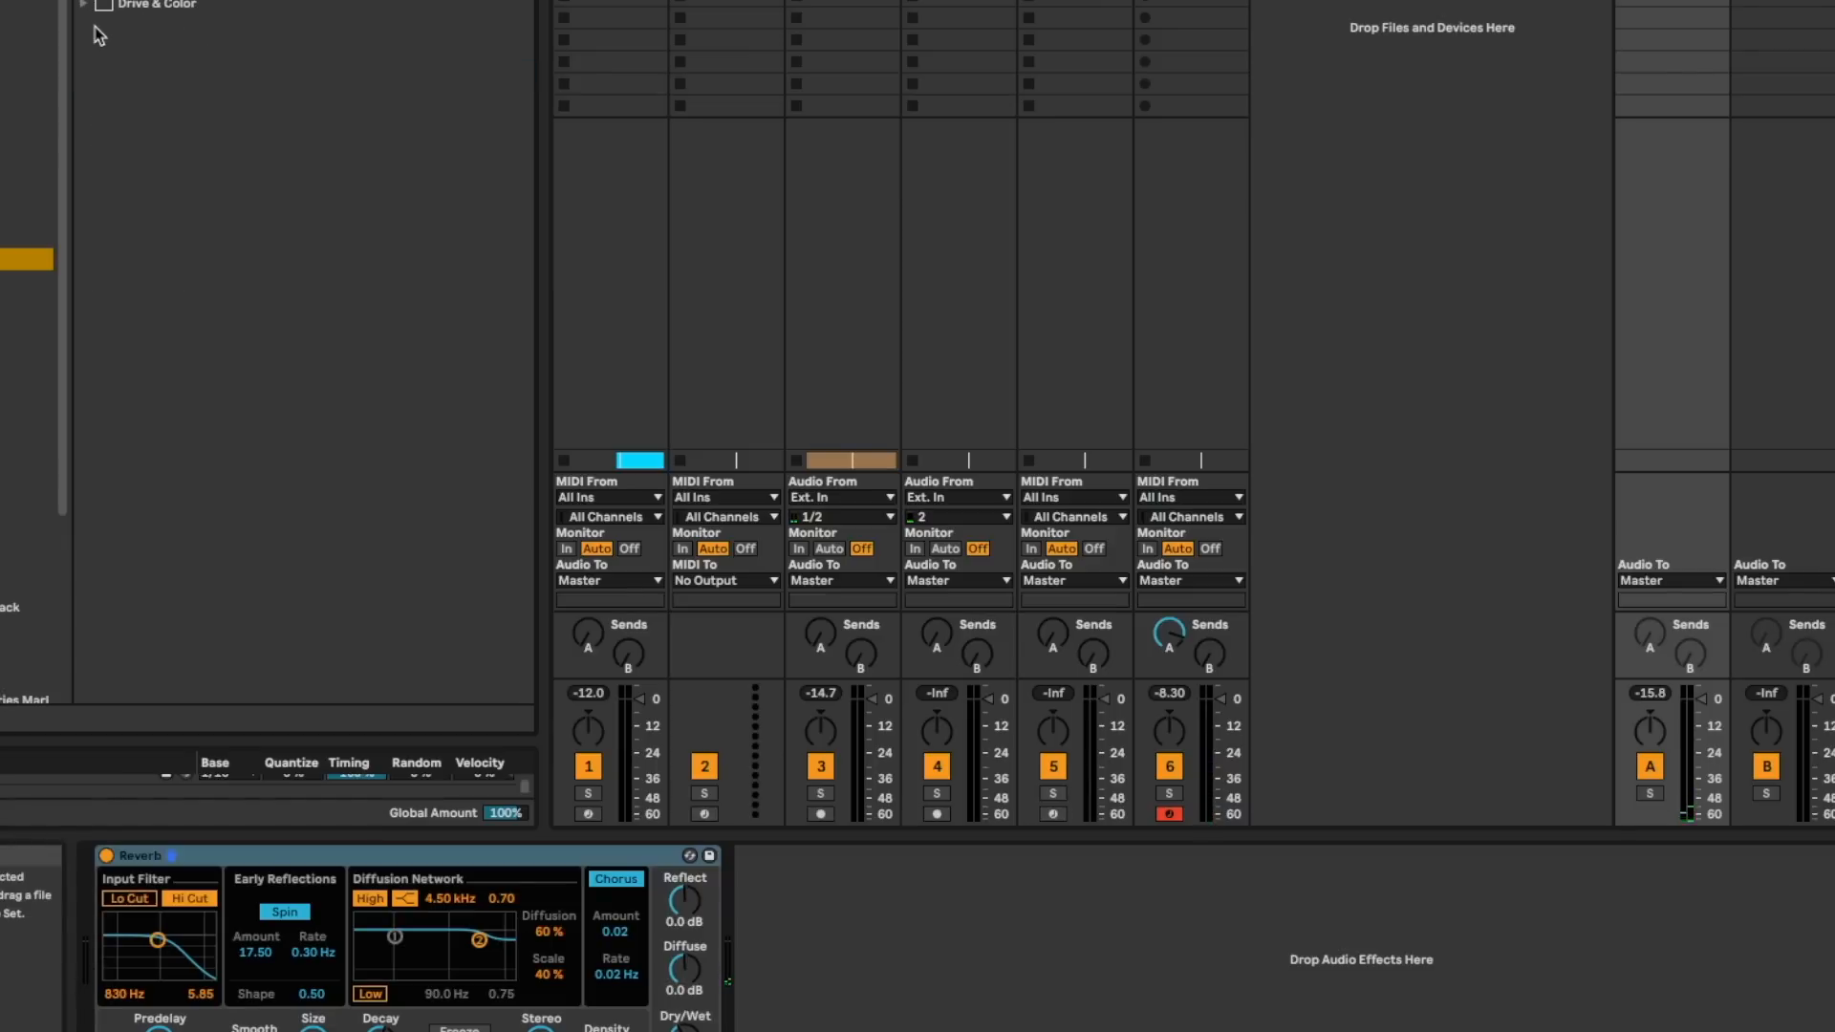
- Add Overdrive after the Reverb on return track A and set its band filter to 2.53 kHz with a 4.93 bandwidth
left_click(101, 5)
left_click_drag(144, 26, 833, 923)
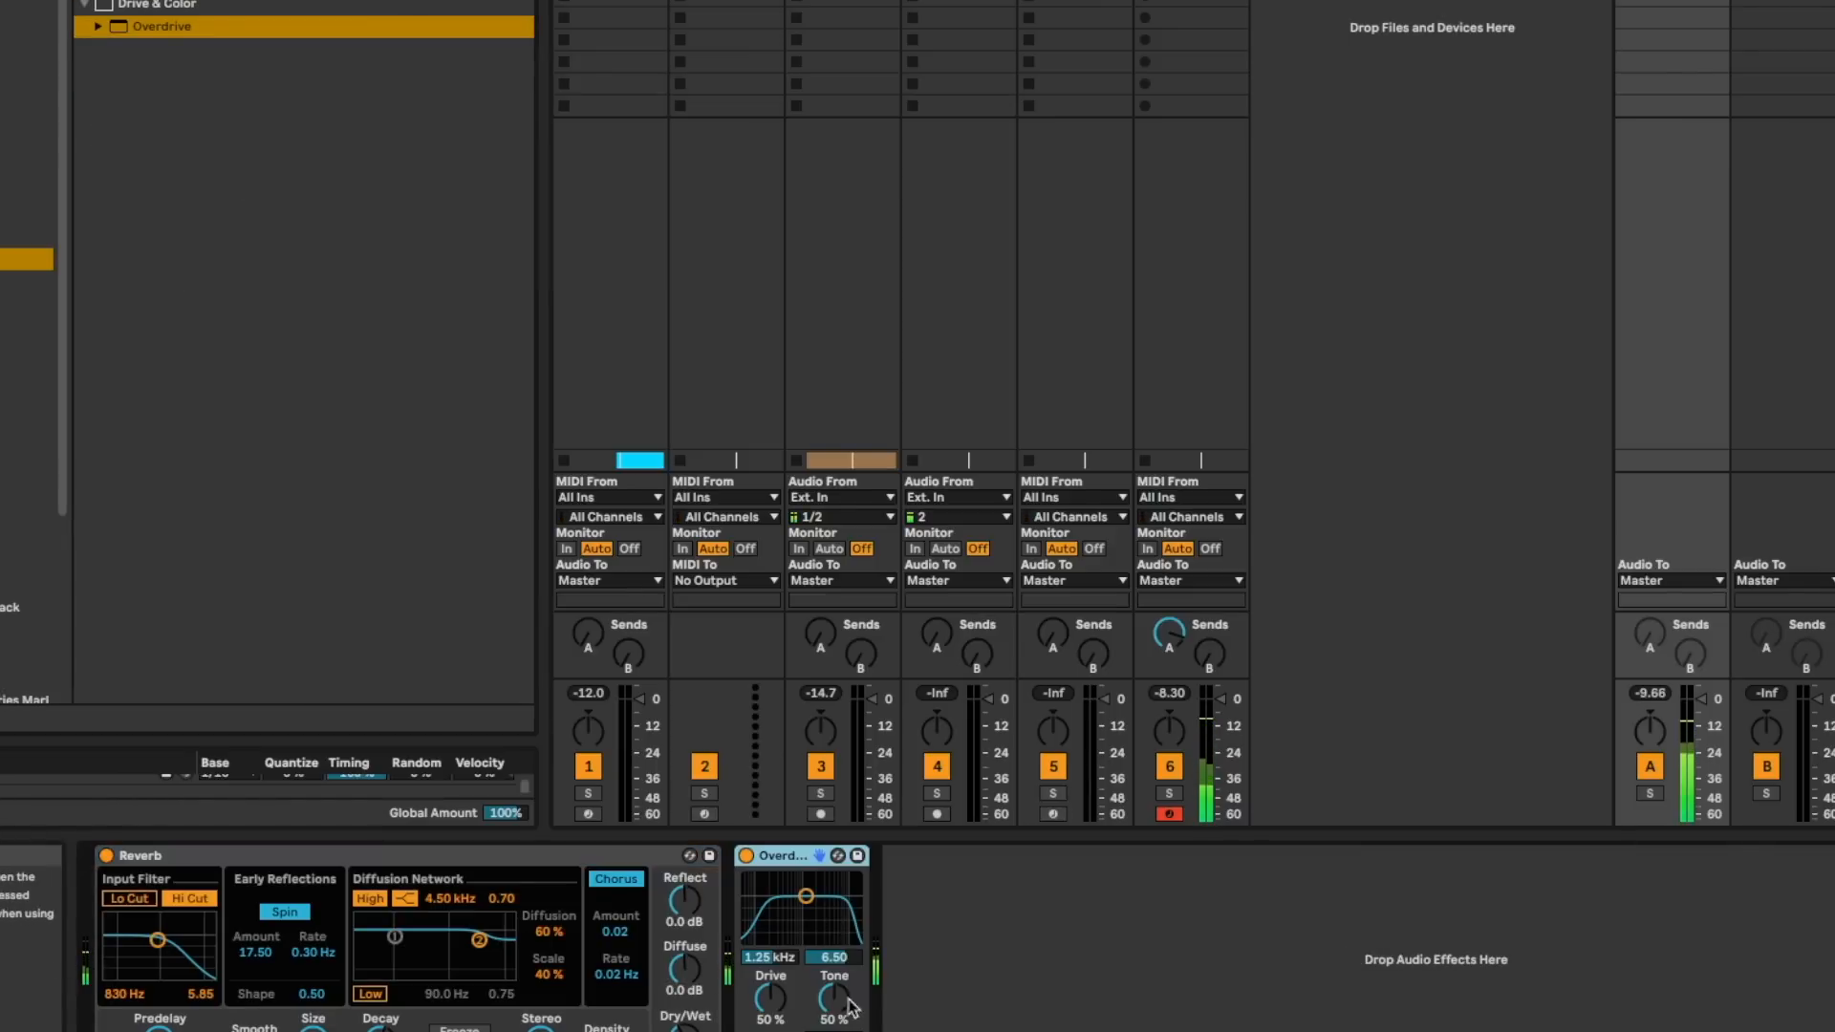
left_click_drag(808, 898, 824, 1017)
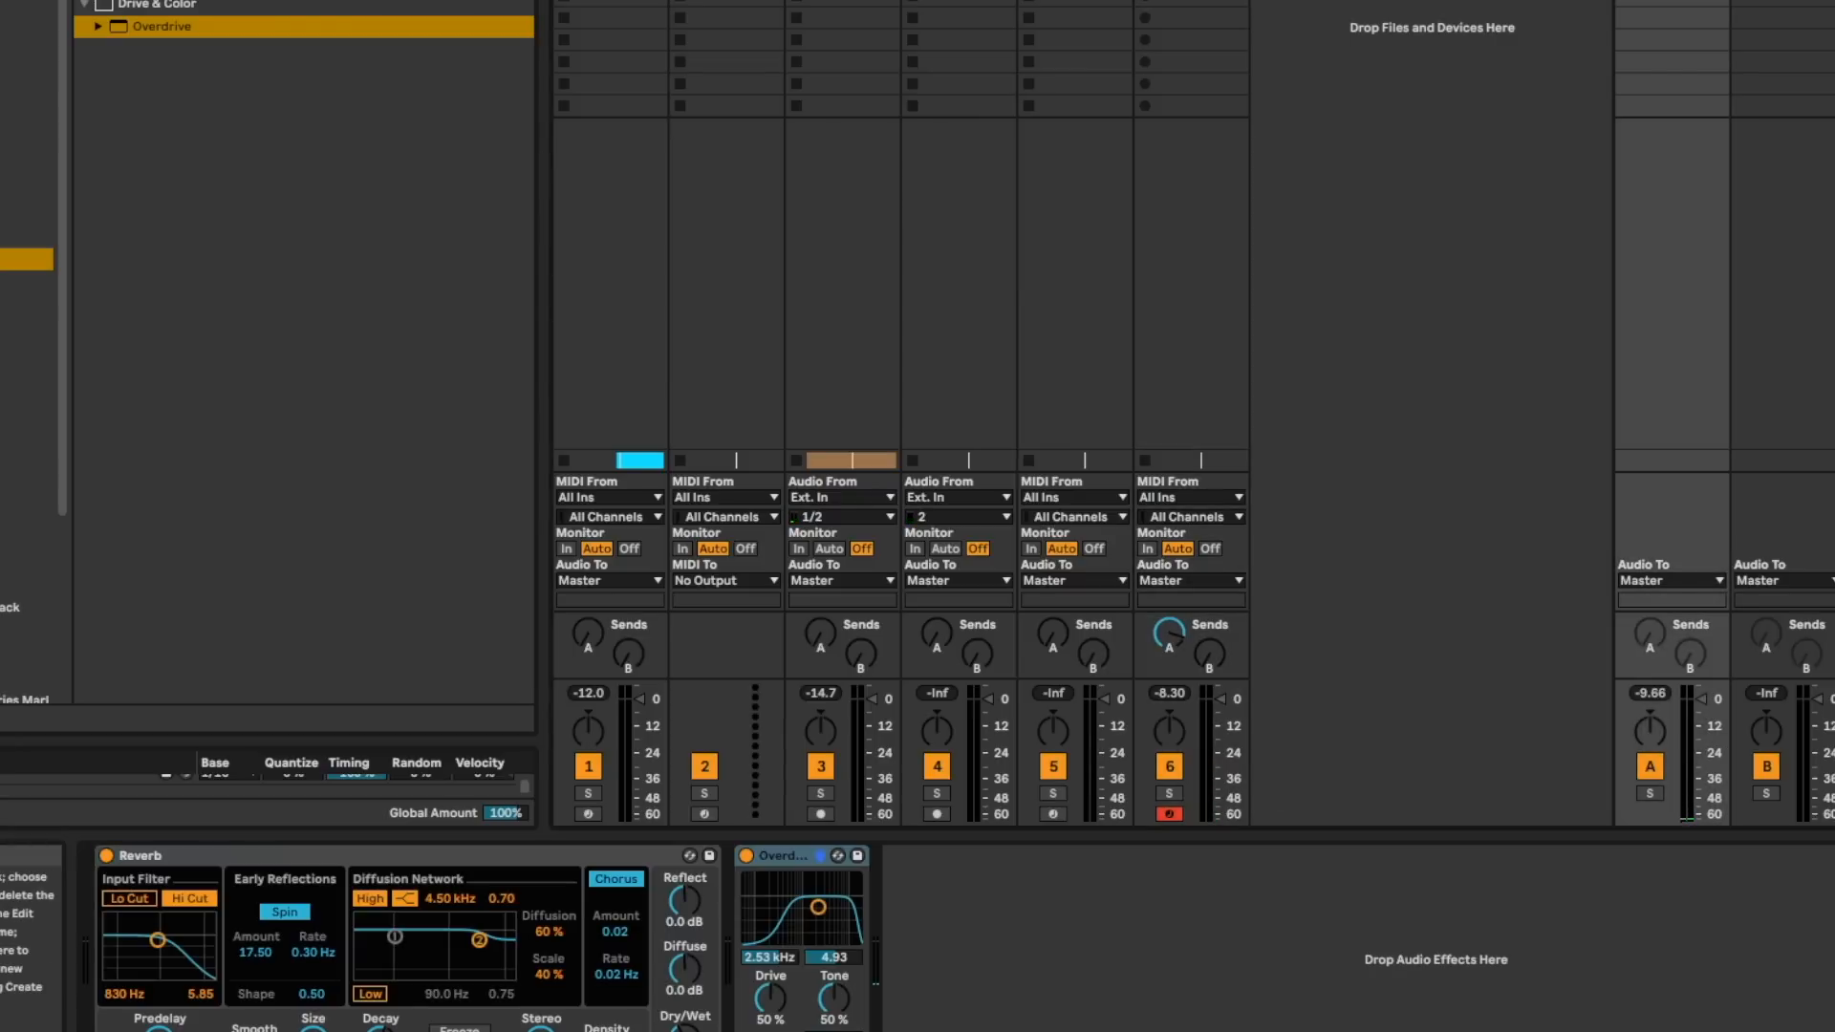
- In the MIDI clip on track 6, lengthen the D#3 and D#4 notes to fill the whole of bar 1
double_click(524, 858)
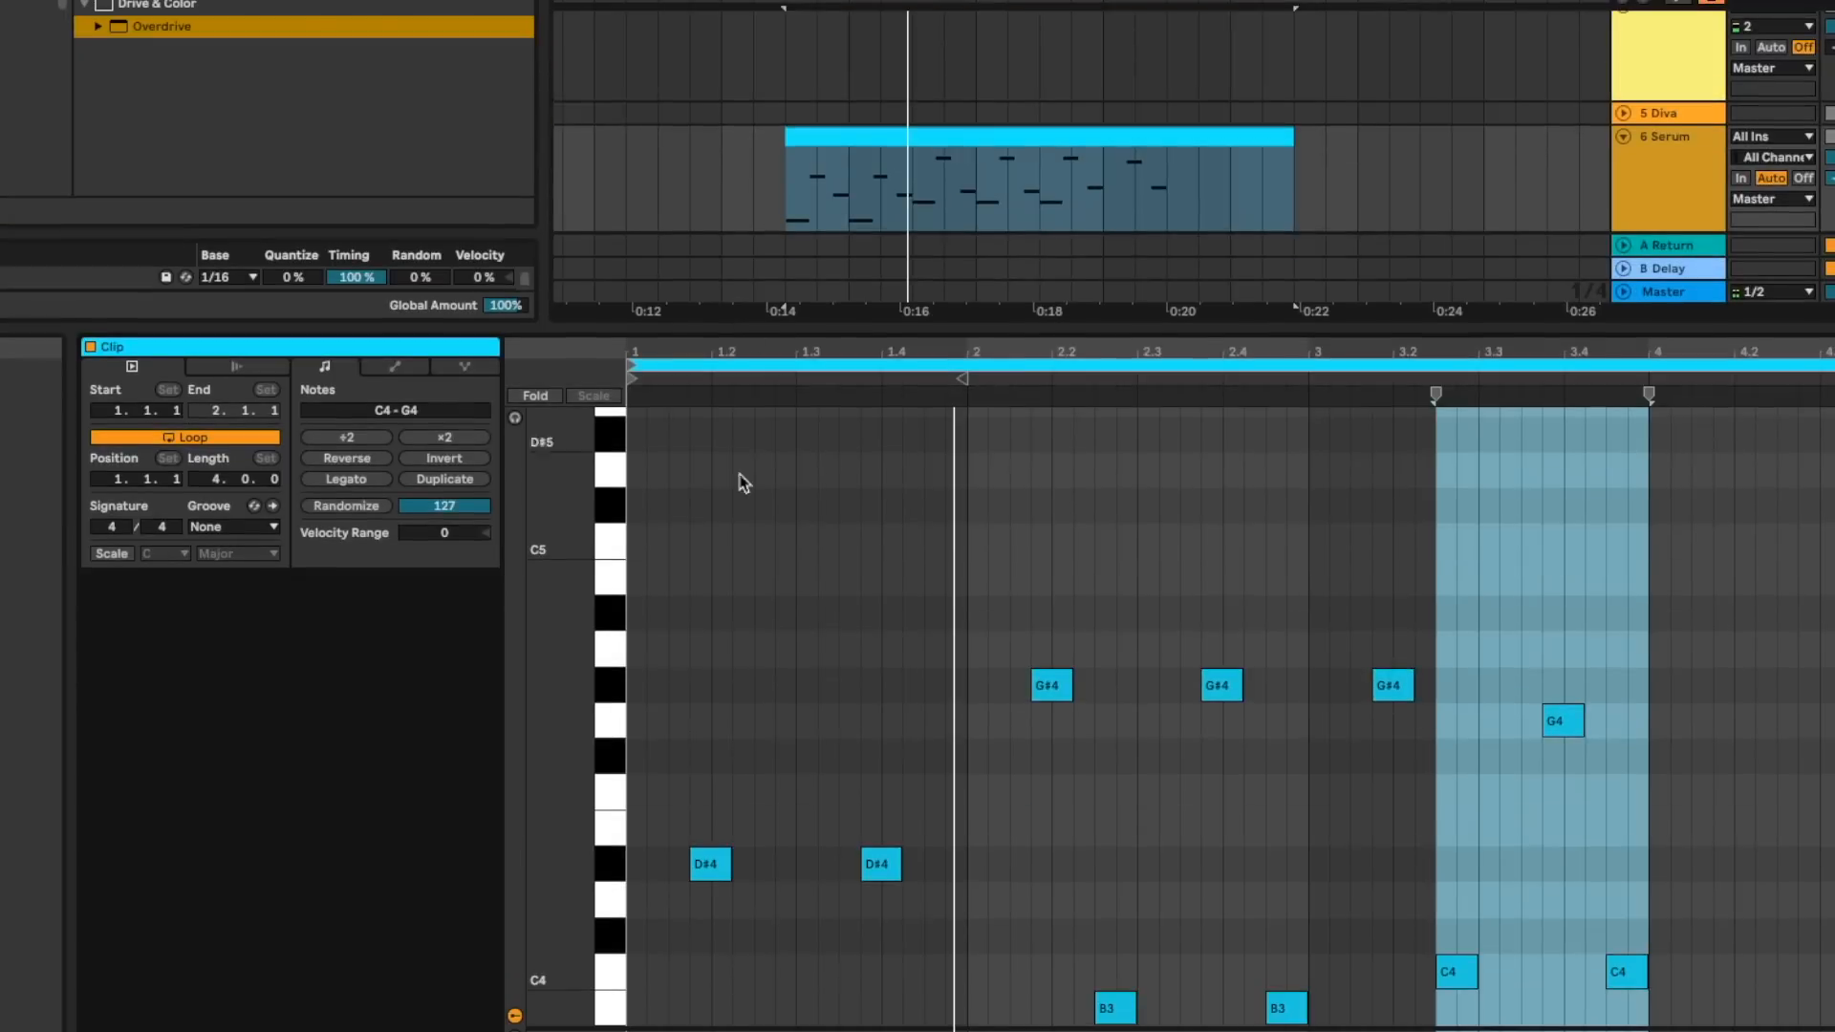
scroll(755, 843, "down", 2)
scroll(756, 843, "down", 6)
left_click_drag(688, 880, 969, 880)
left_click_drag(726, 451, 965, 447)
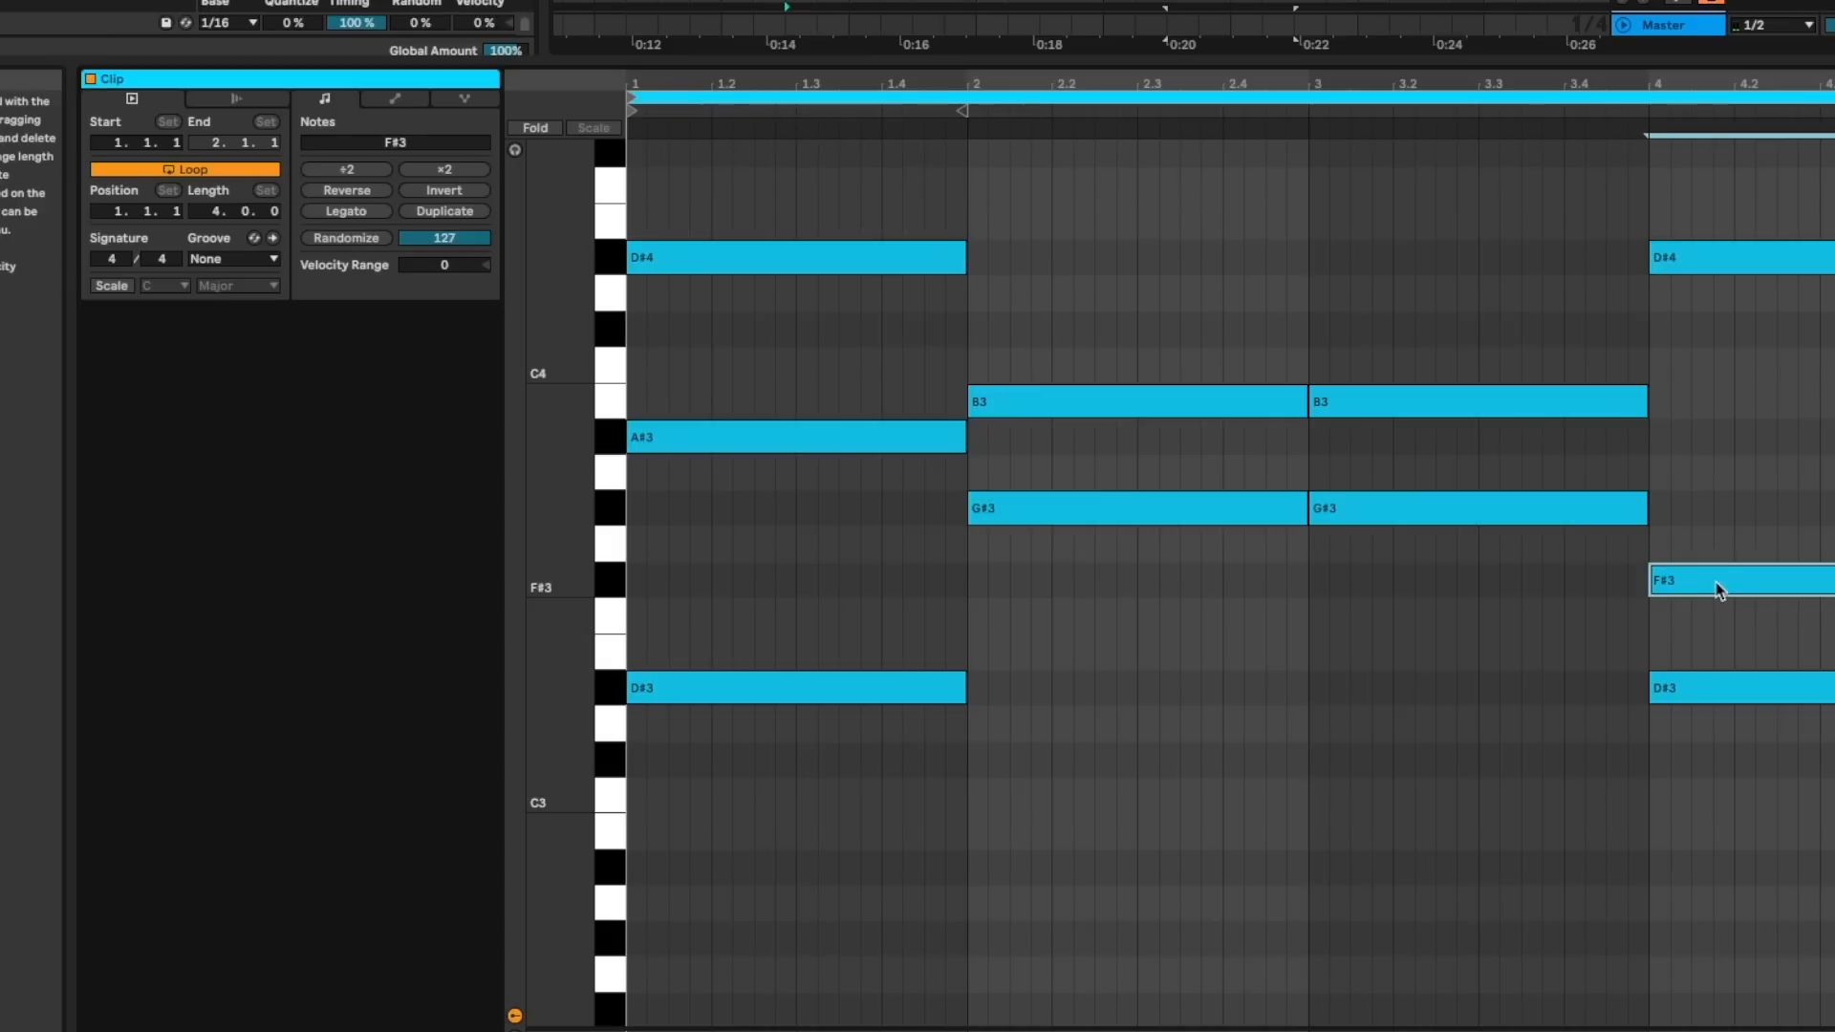
- Build one-bar chords: A#3 in bar 1, G#3, B3 and G#4 in bars 2 and 3, and D#3, G3 and D#4 in bar 4
scroll(1716, 583, "up", 1)
left_click_drag(1716, 619, 1708, 600)
left_click(1539, 112)
scroll(1659, 488, "up", 2)
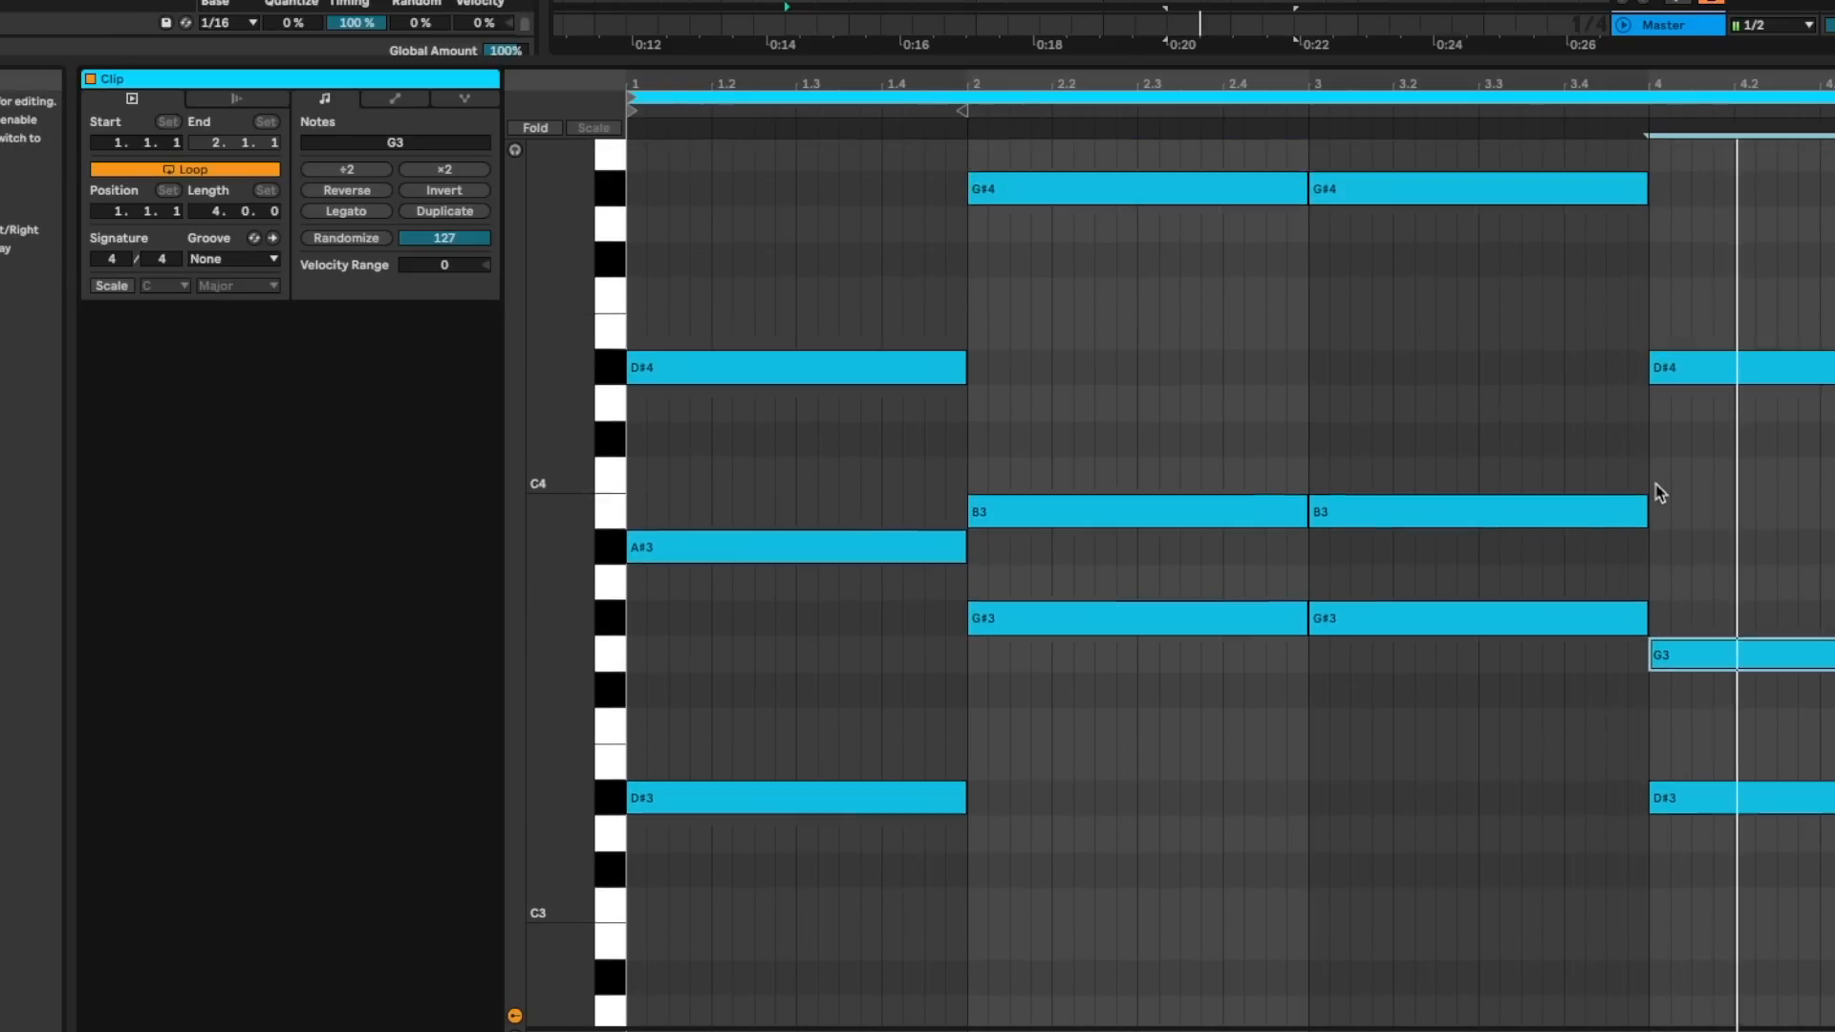
- Delete the D#4 note from bar 4 and copy the A#3 note in bar 1 down to G3
left_click(1689, 380)
key("Delete")
left_click(727, 573)
left_click_drag(704, 557, 708, 664)
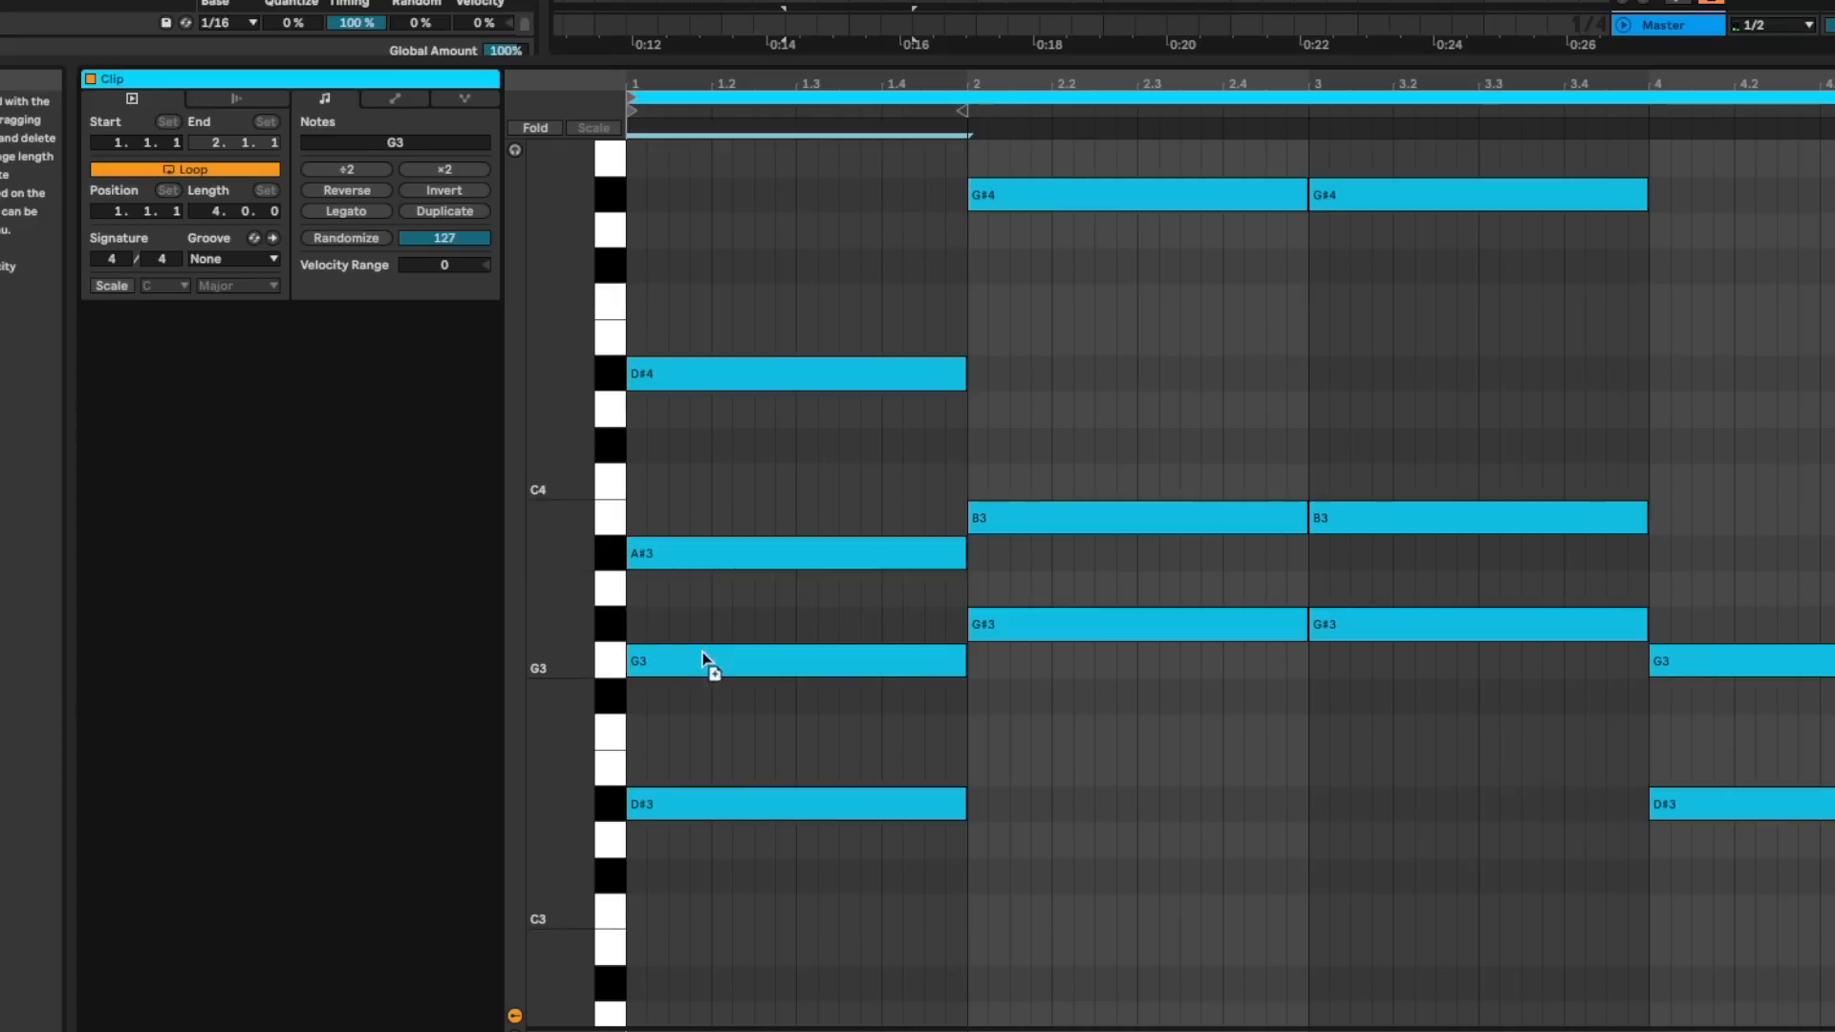
- In the Serum on track 6, turn on the filter, lower its cutoff and modulate the cutoff with Envelope 2
scroll(857, 686, "up", 2)
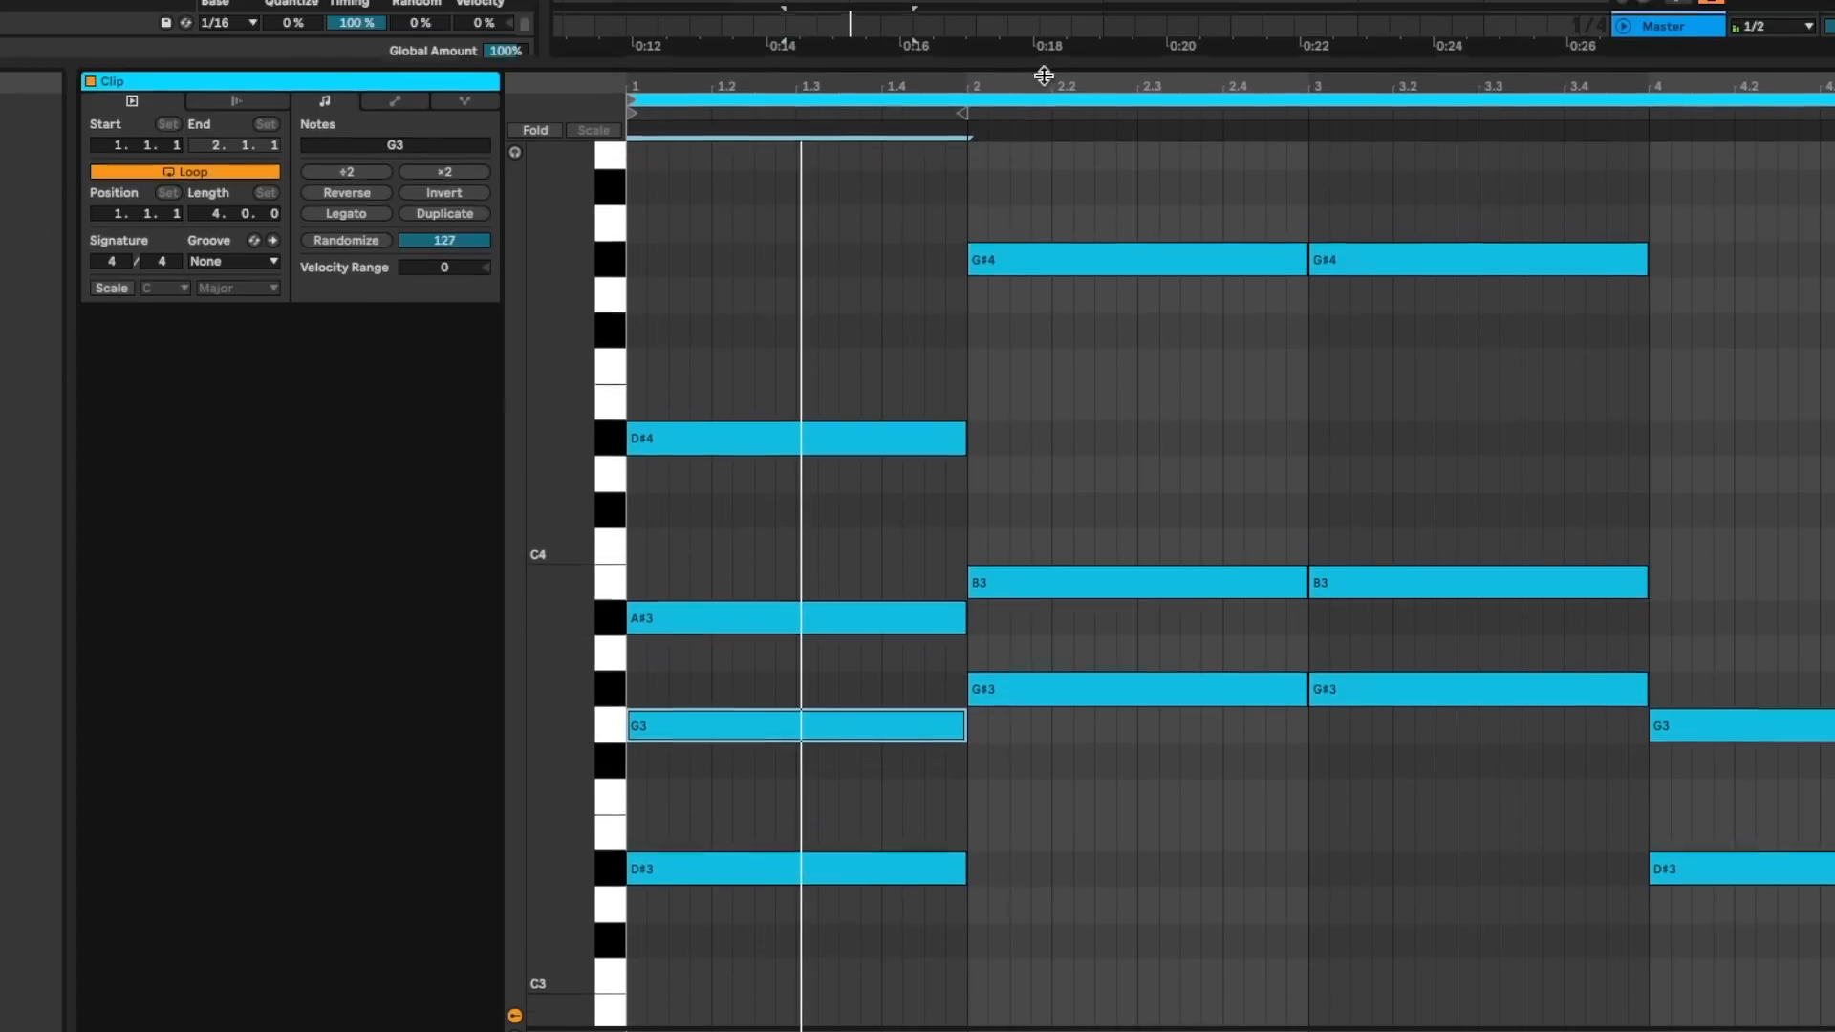
left_click_drag(1043, 62, 1049, 421)
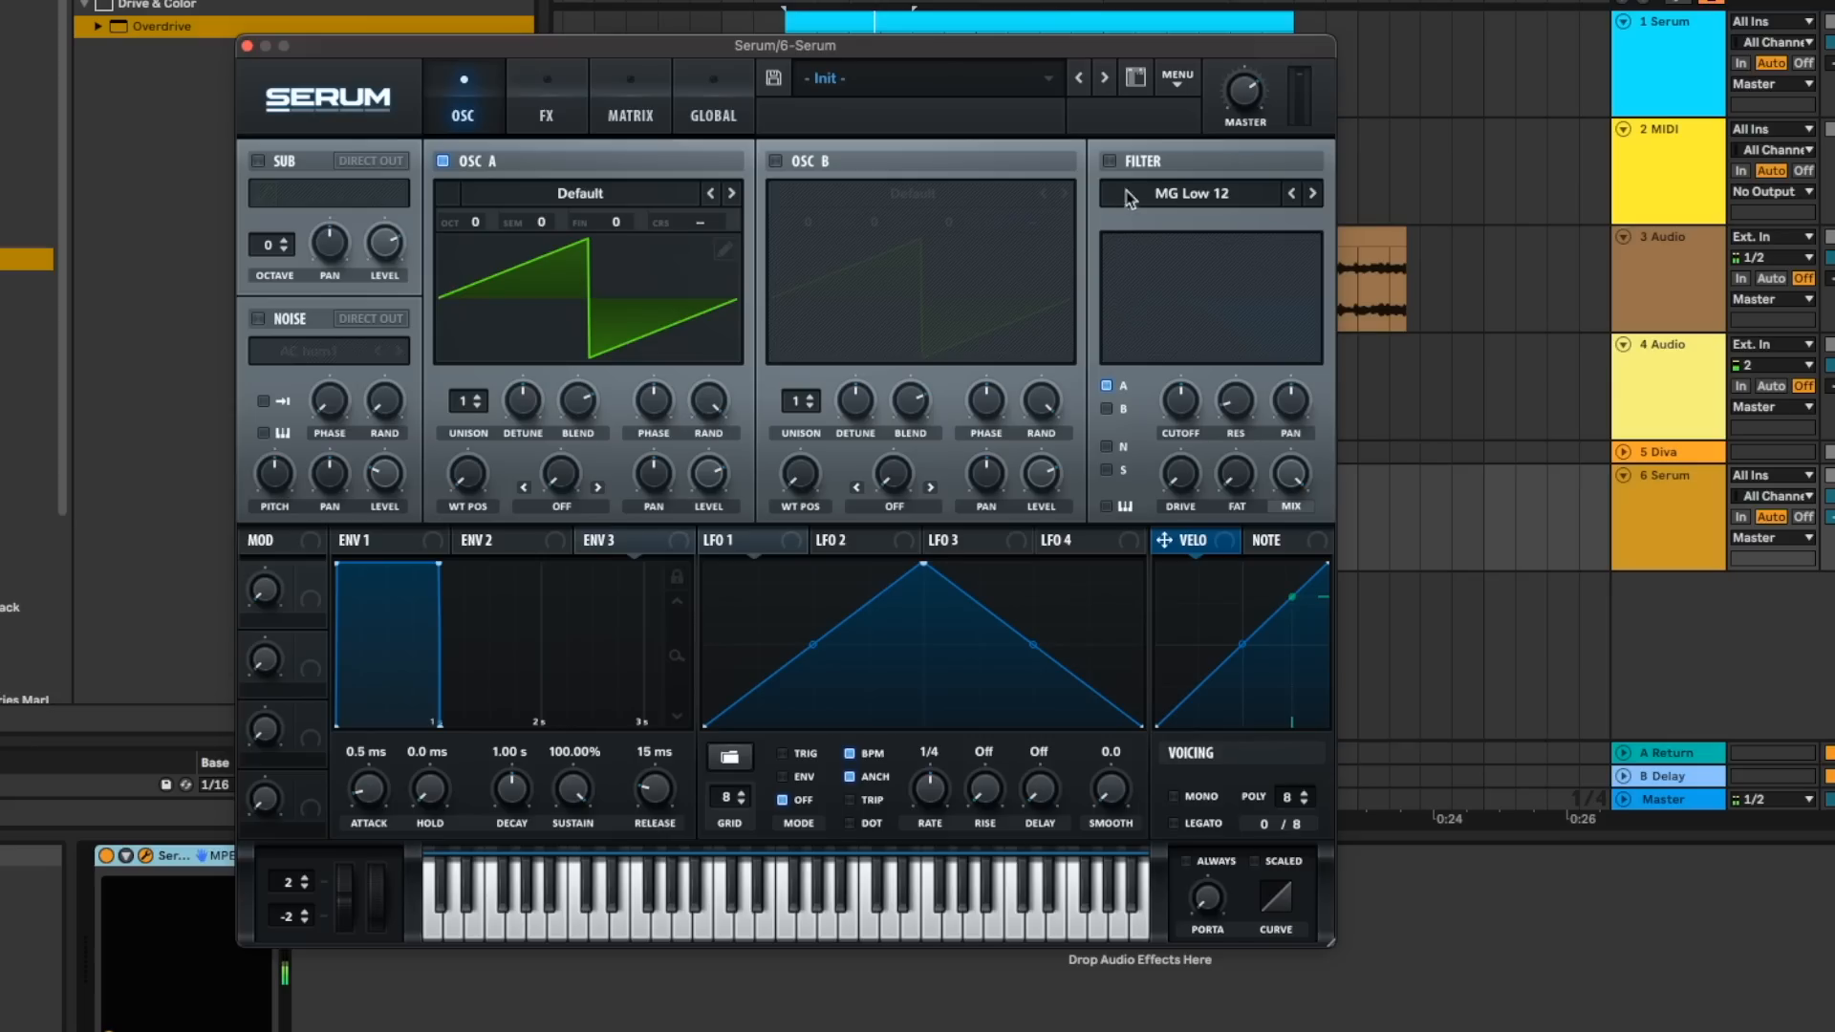
left_click(1110, 161)
left_click_drag(1172, 387, 1172, 427)
left_click_drag(564, 543, 1176, 392)
- Shape Envelope 2 with a 58 ms attack, 2.00 s decay and 68.14% sustain
left_click_drag(520, 781, 517, 787)
left_click_drag(373, 794, 370, 777)
left_click_drag(506, 783, 519, 773)
left_click_drag(371, 785, 365, 800)
left_click_drag(574, 791, 507, 774)
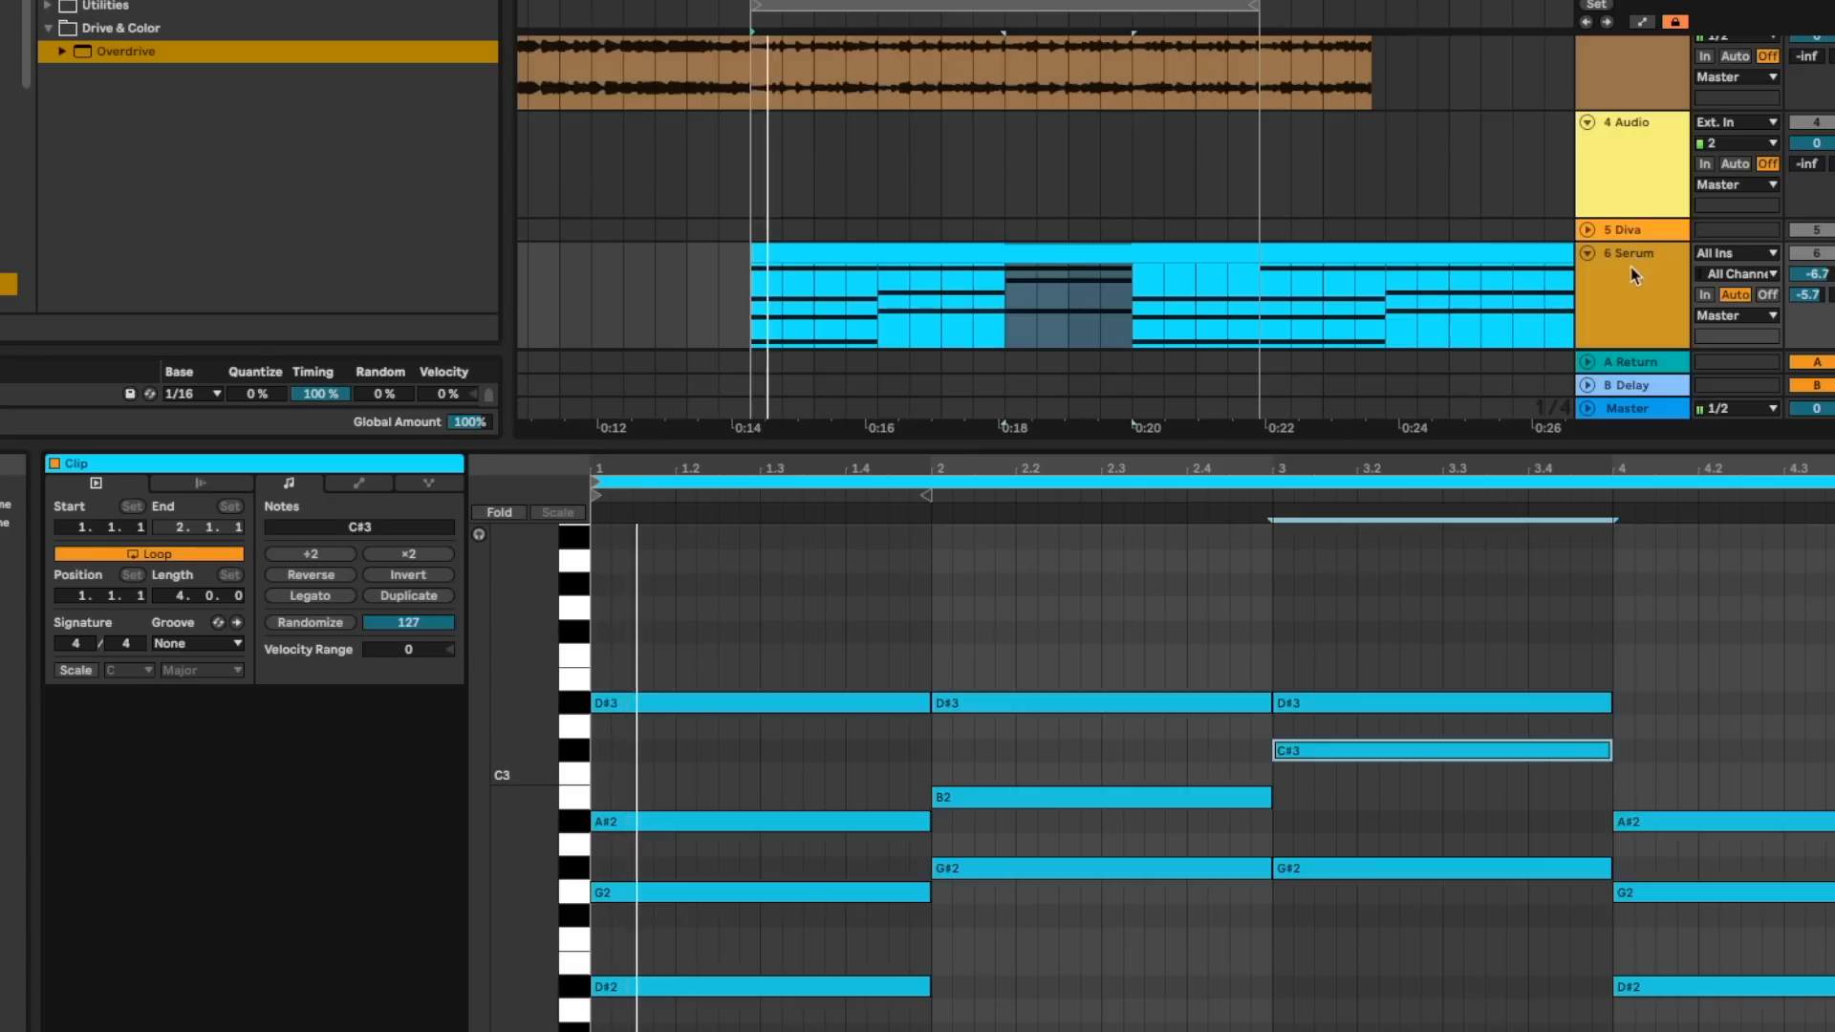
- Set Envelope 2's filter cutoff modulation to about 40 and the envelope to 24 ms attack, 1.22 s decay and 4.38% sustain
double_click(1631, 276)
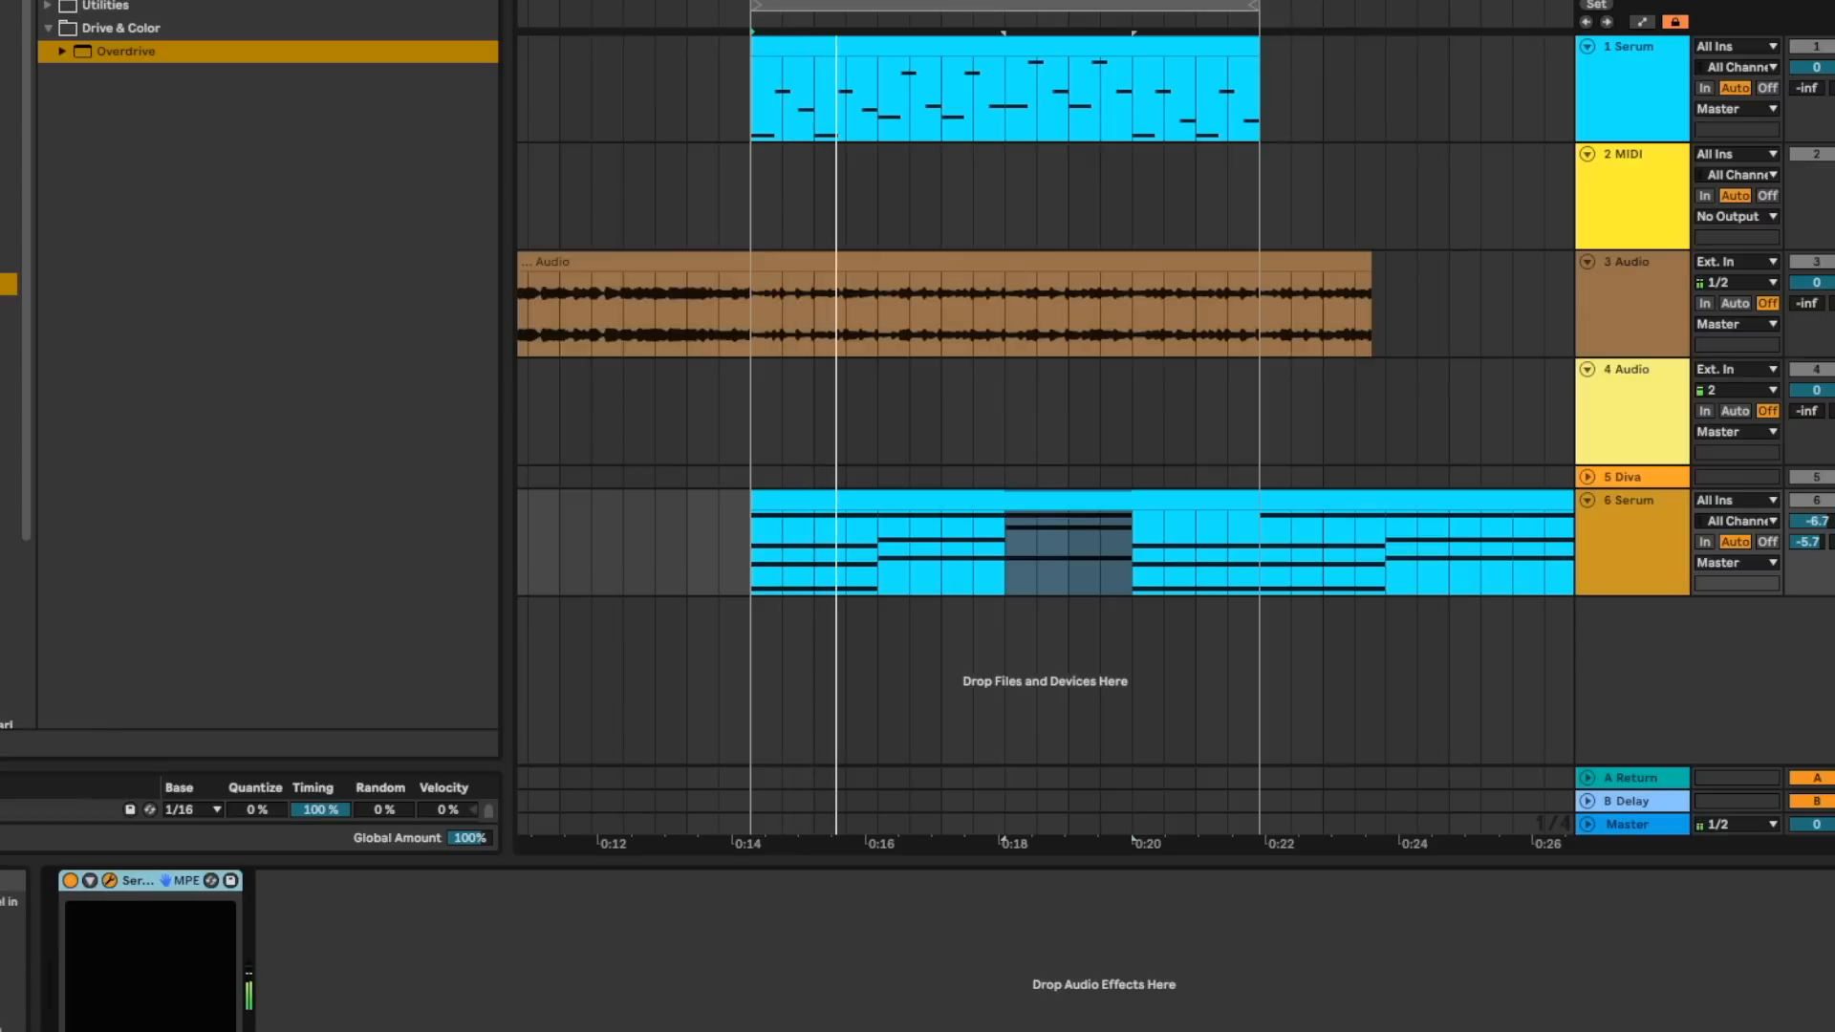
left_click_drag(856, 1031, 948, 32)
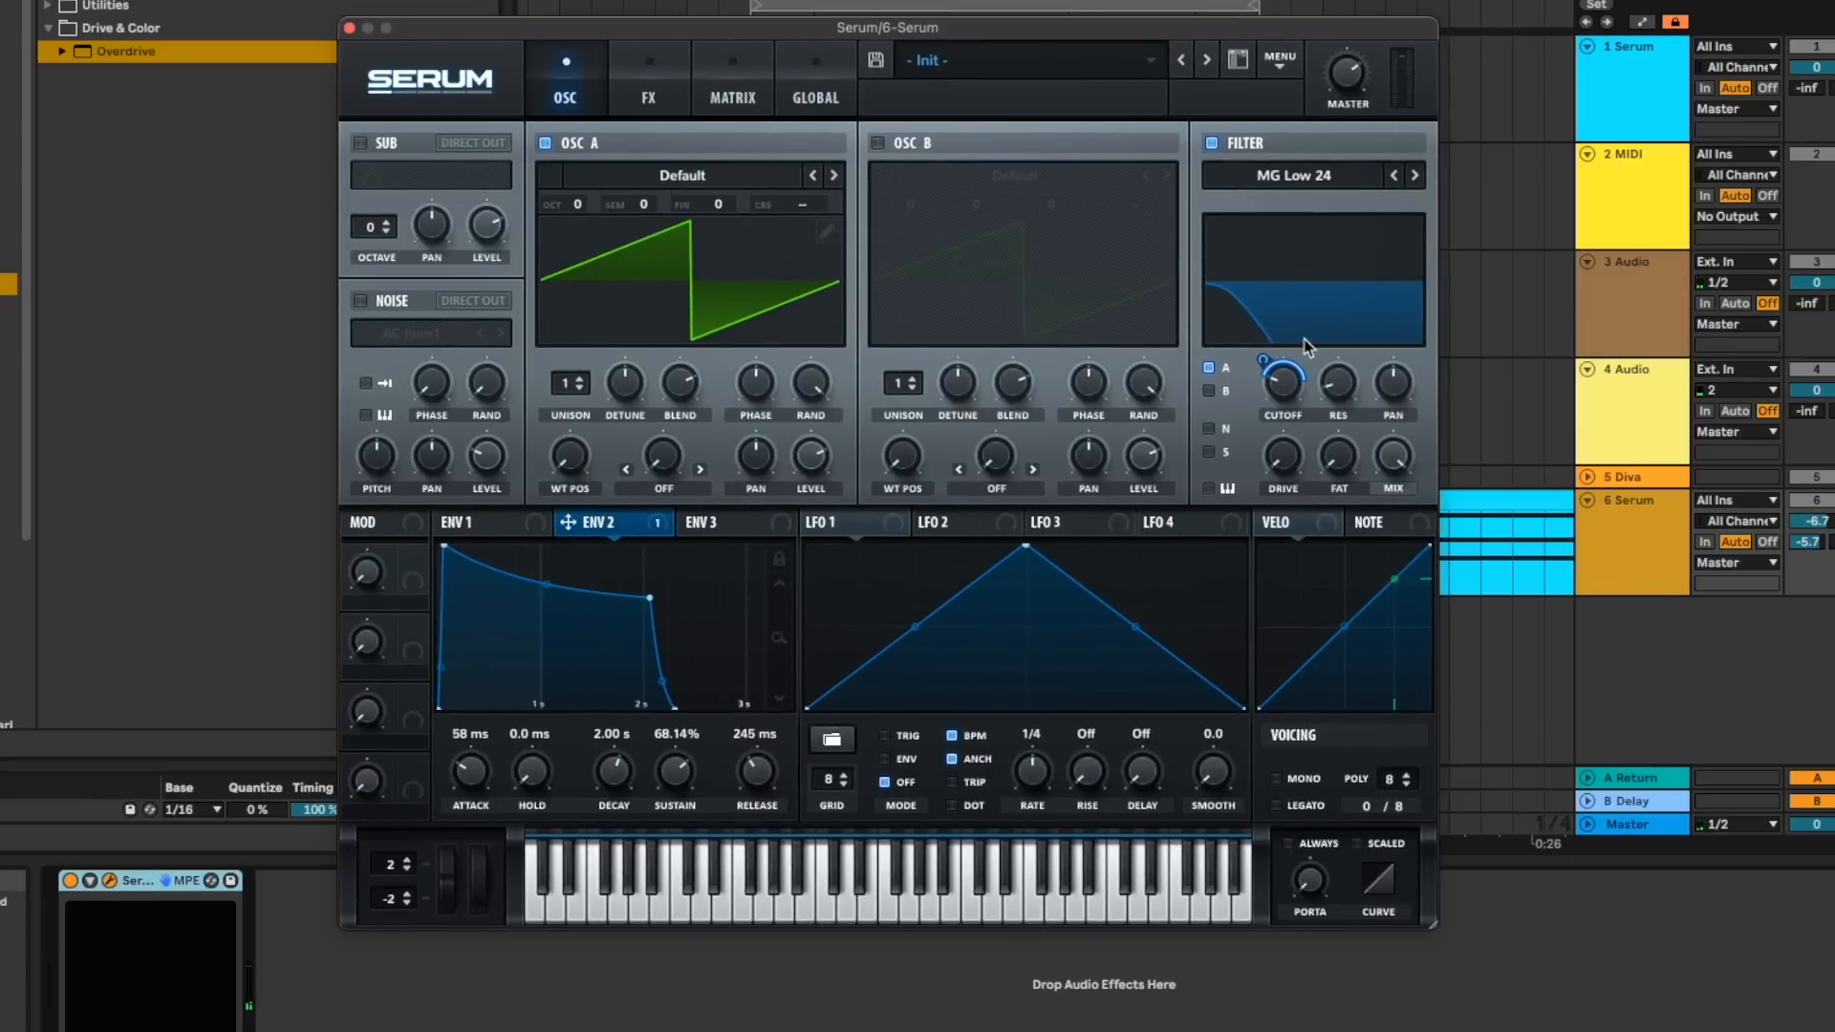
left_click_drag(1260, 361, 1255, 378)
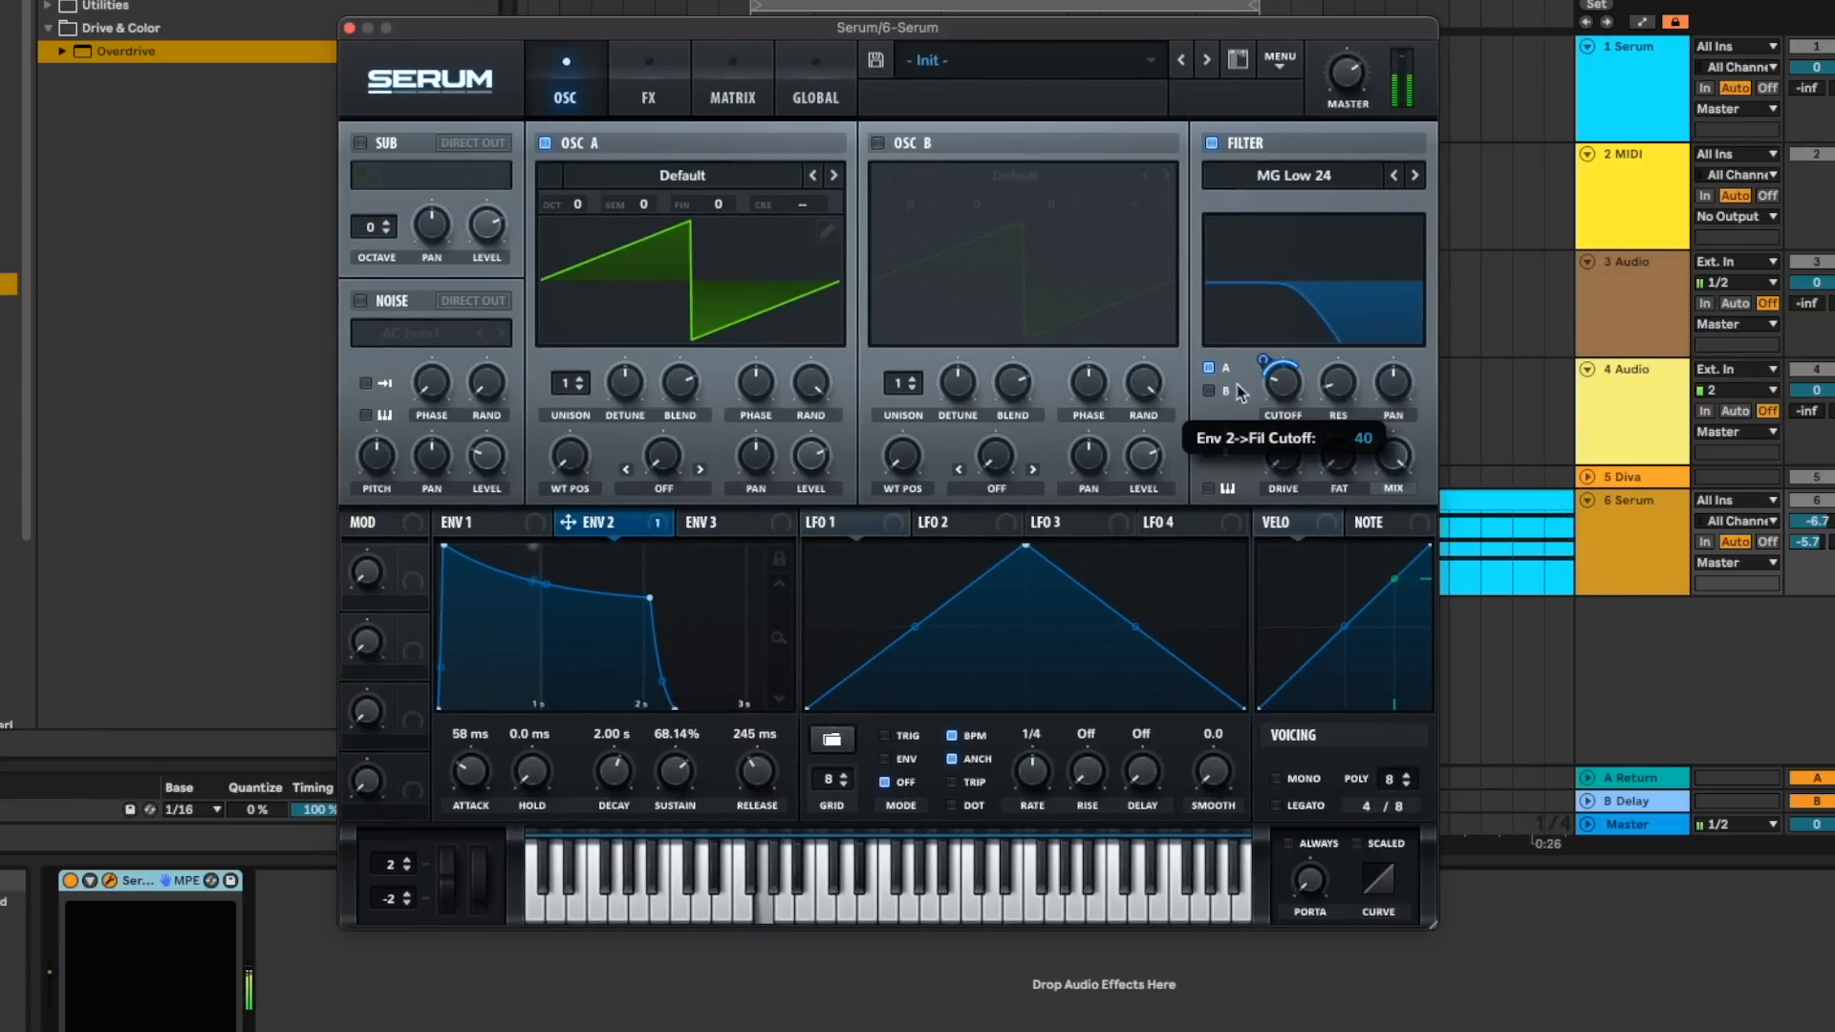
left_click_drag(675, 770, 625, 888)
left_click_drag(478, 768, 487, 780)
left_click_drag(633, 782, 659, 791)
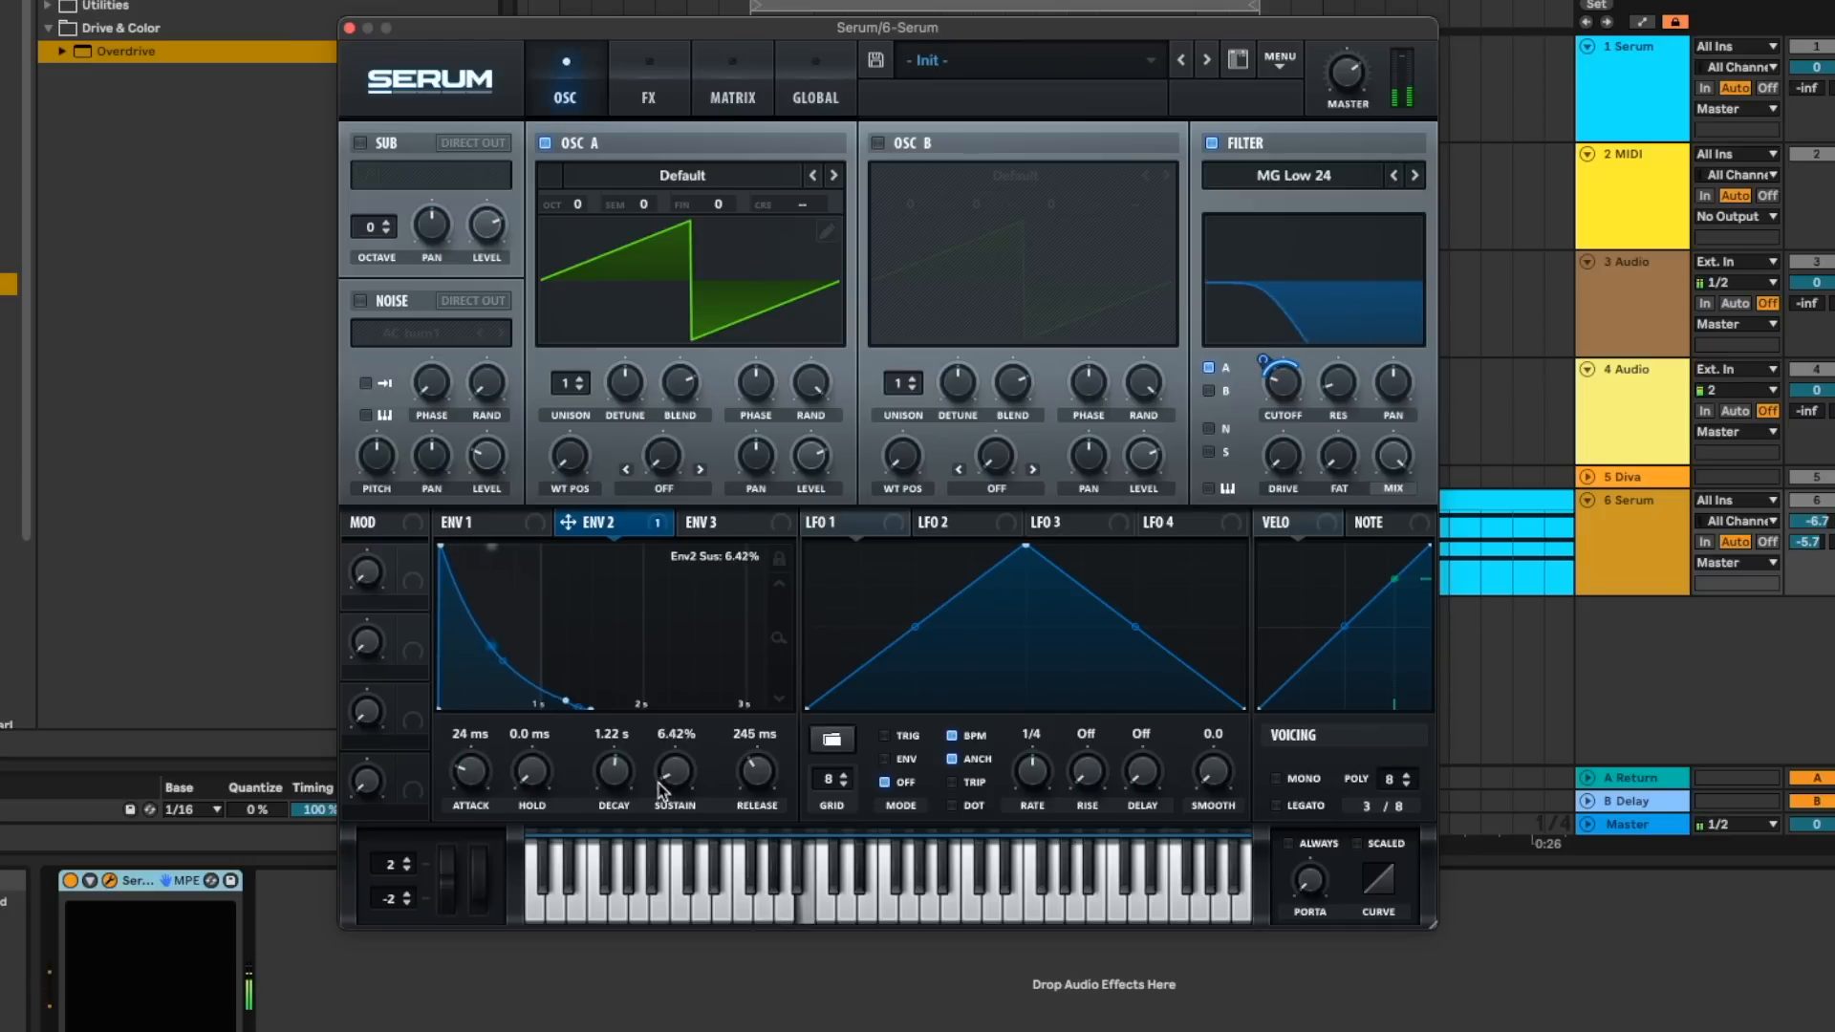
- Turn on Serum's built-in reverb, raise its decay, switch it to Plate mode and fine-tune its settings
left_click(648, 95)
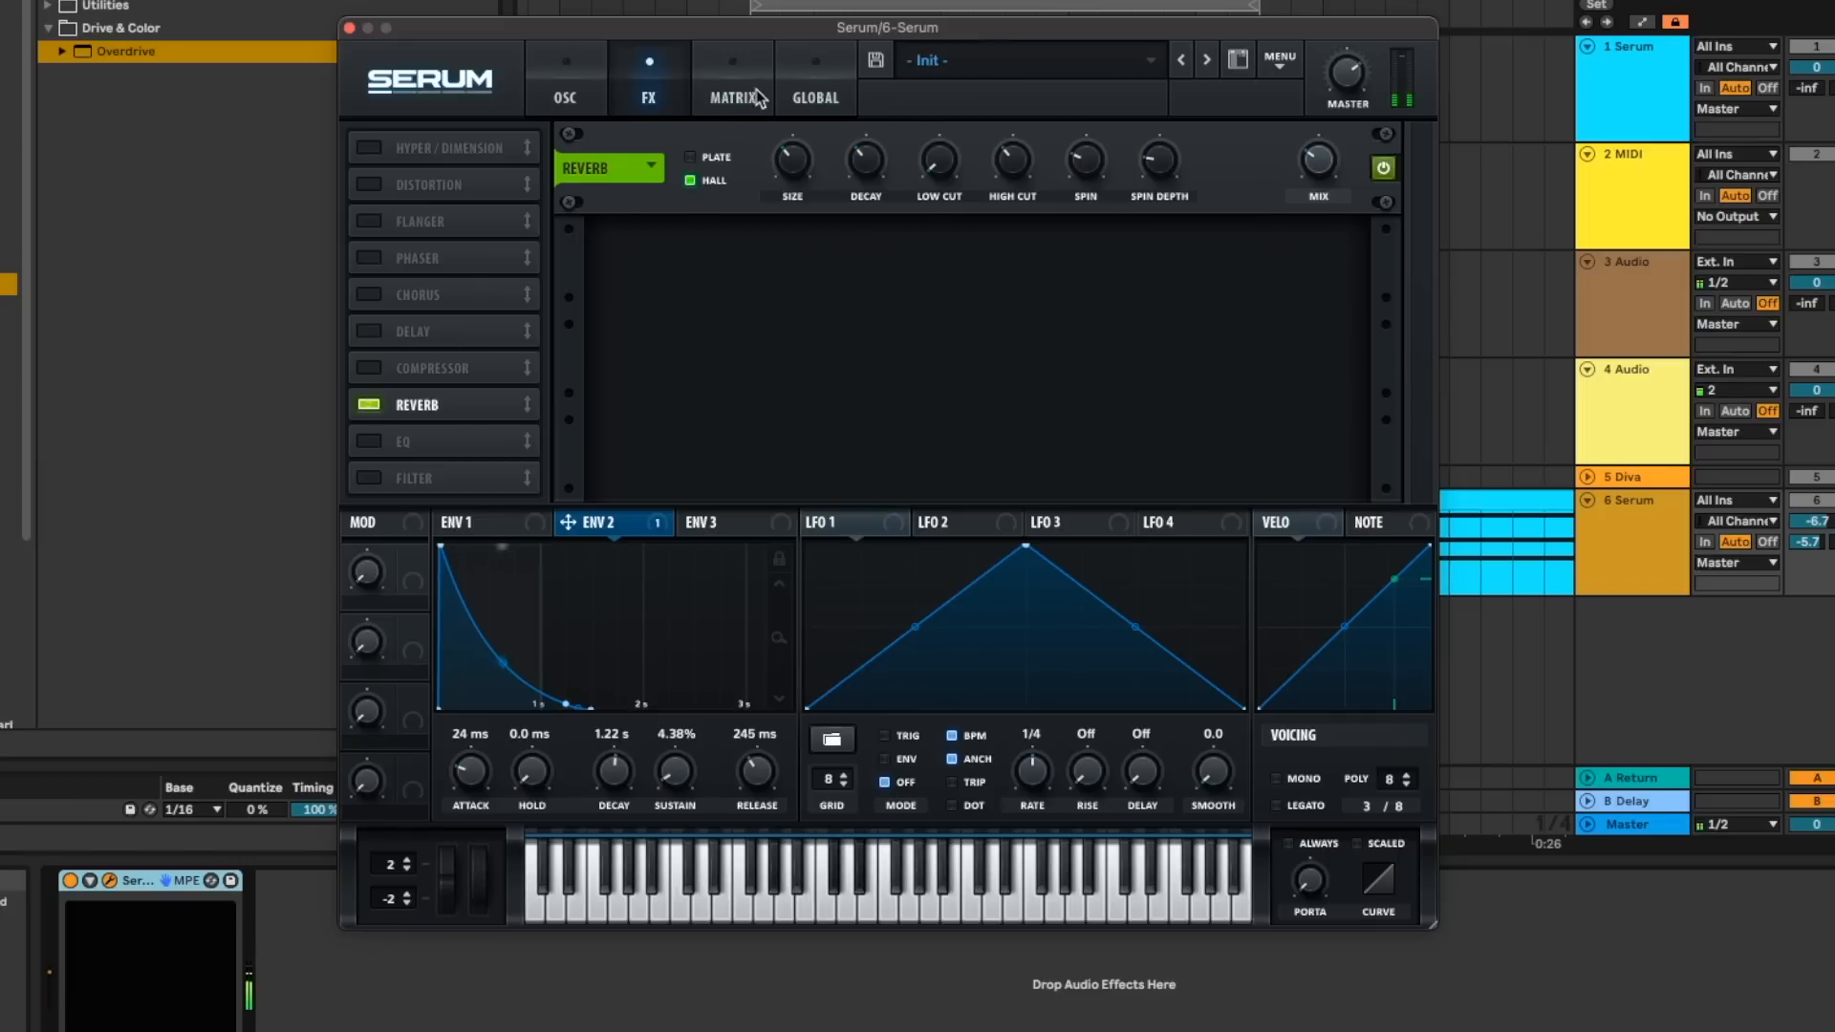
left_click_drag(865, 161, 871, 119)
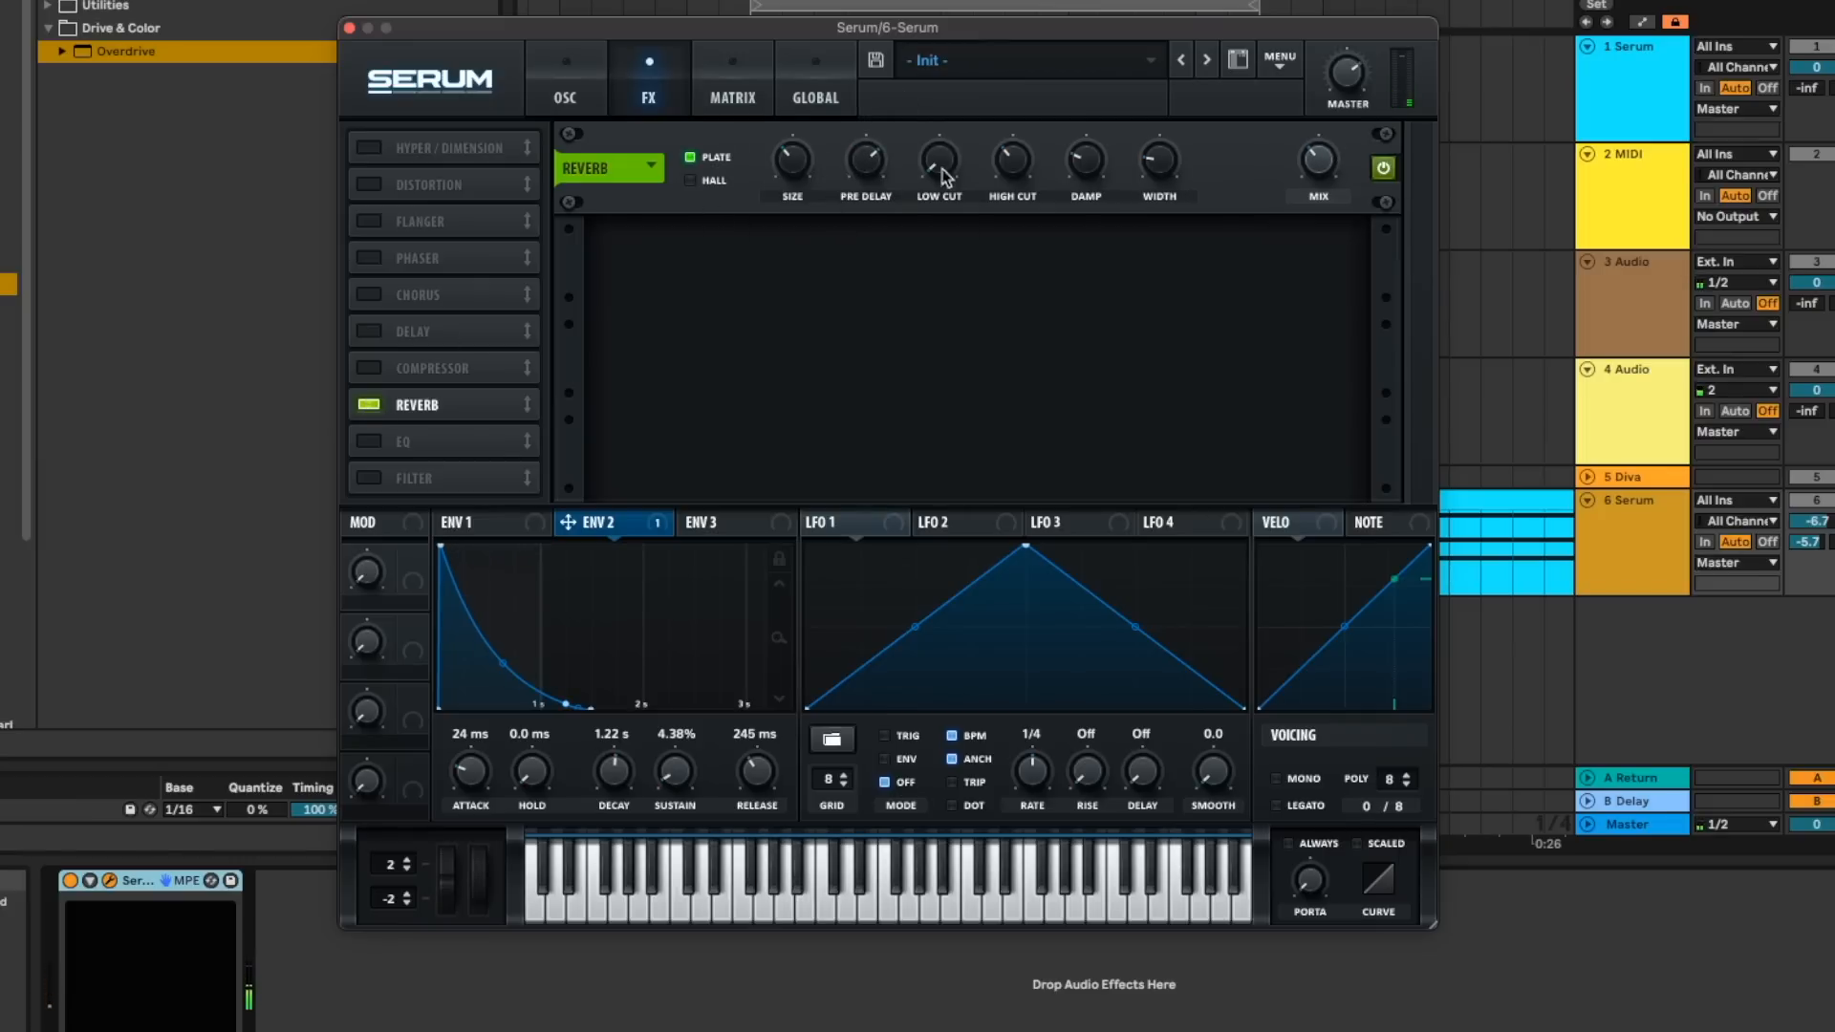
left_click_drag(1133, 139, 1132, 77)
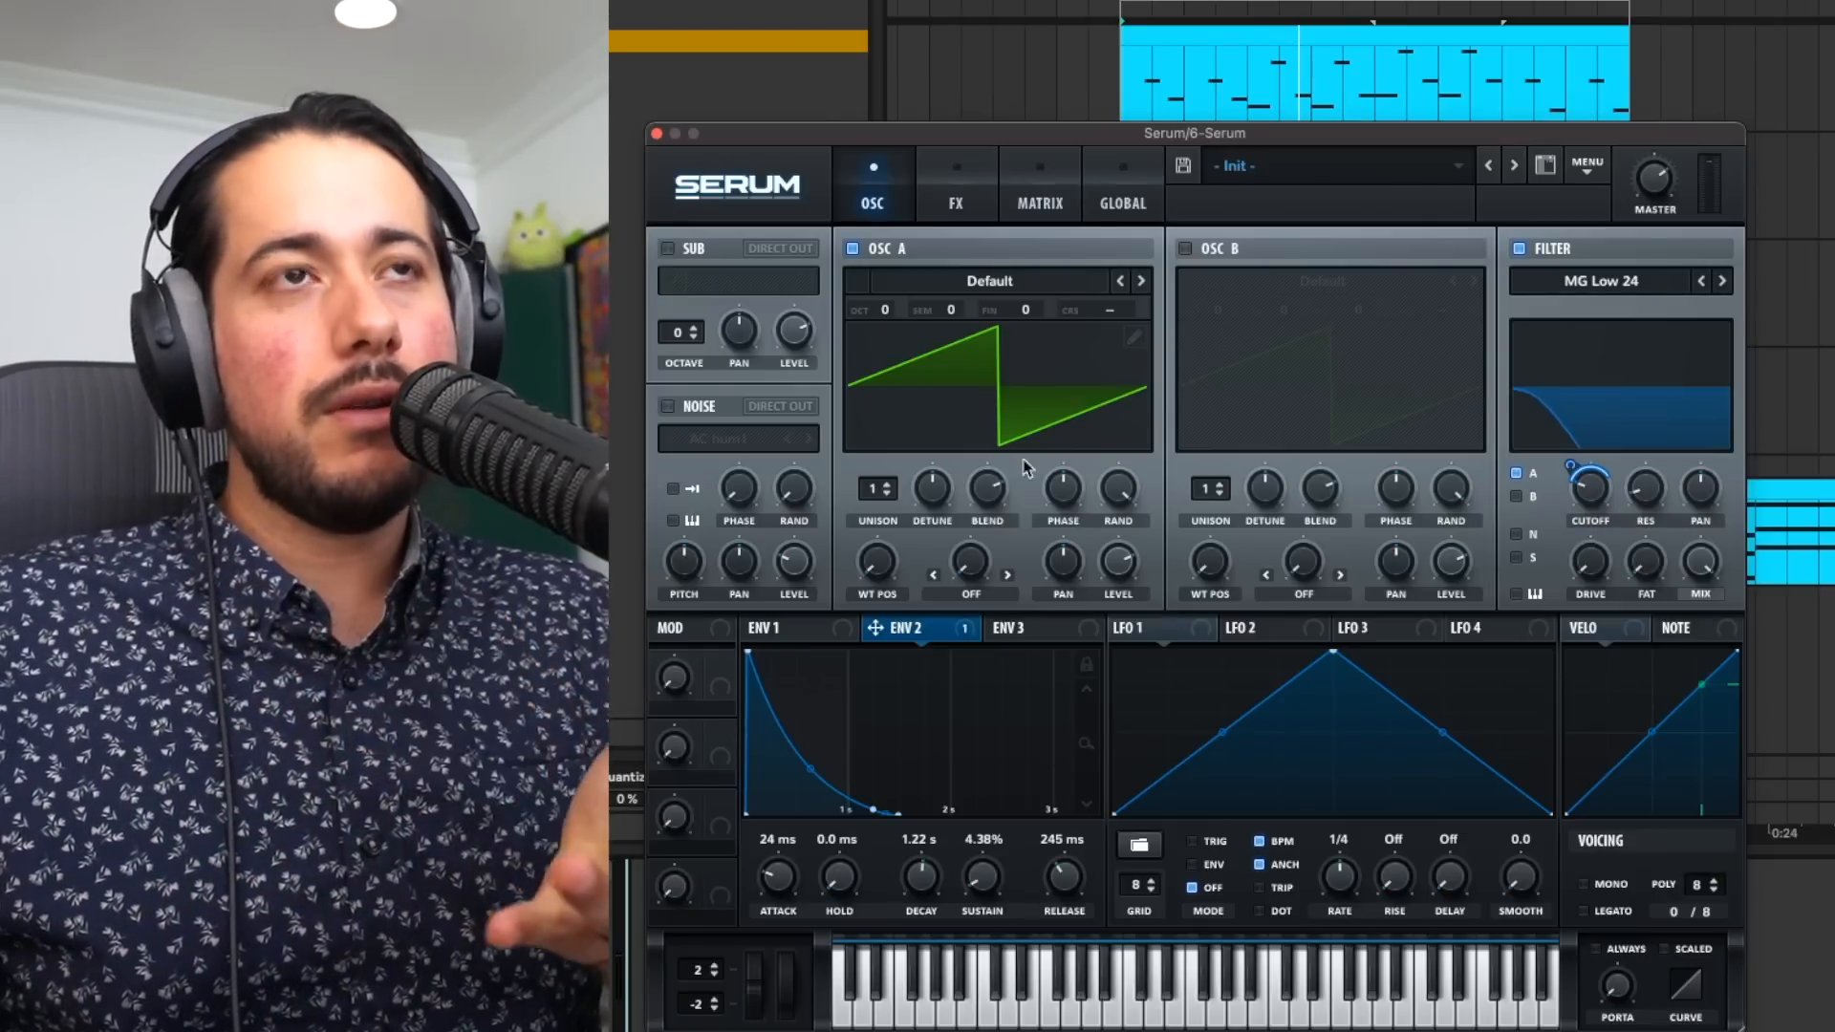
- Set Envelope 2's decay to 813 ms, then enable oscillator B and load the Digital wavetable FM_Splat into it
left_click_drag(939, 879, 929, 889)
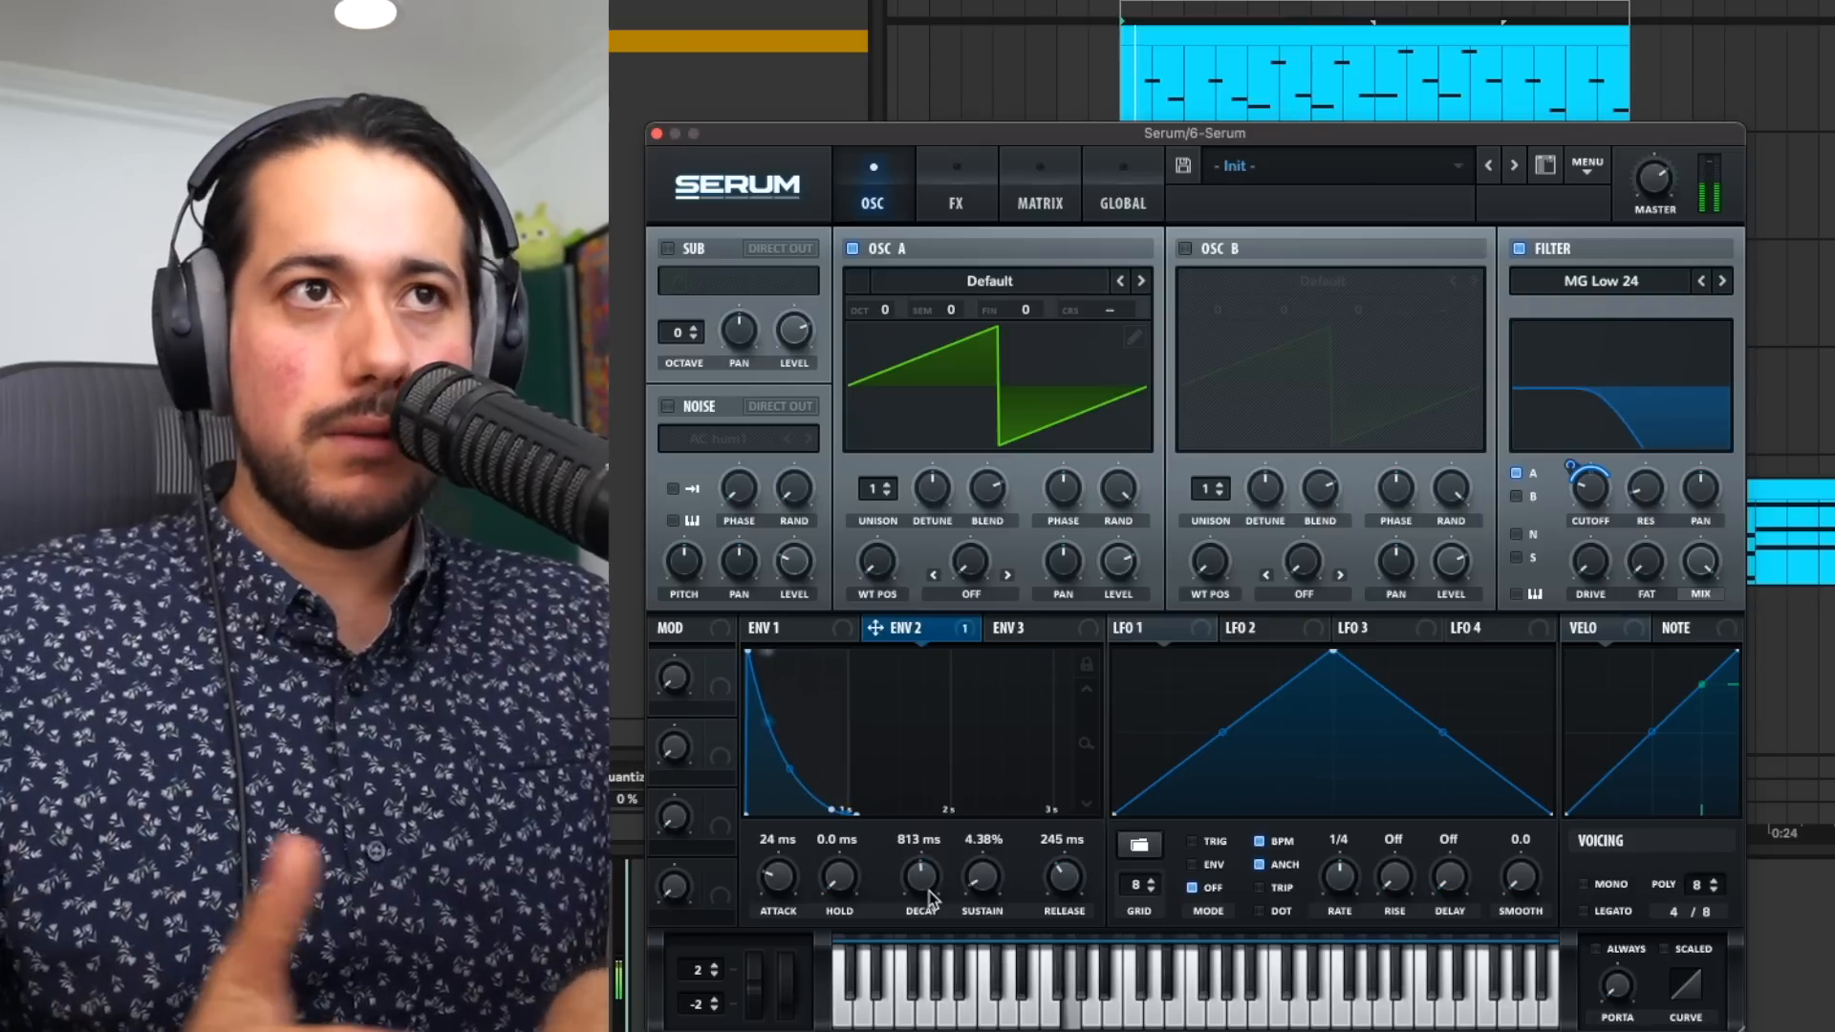
left_click(1236, 249)
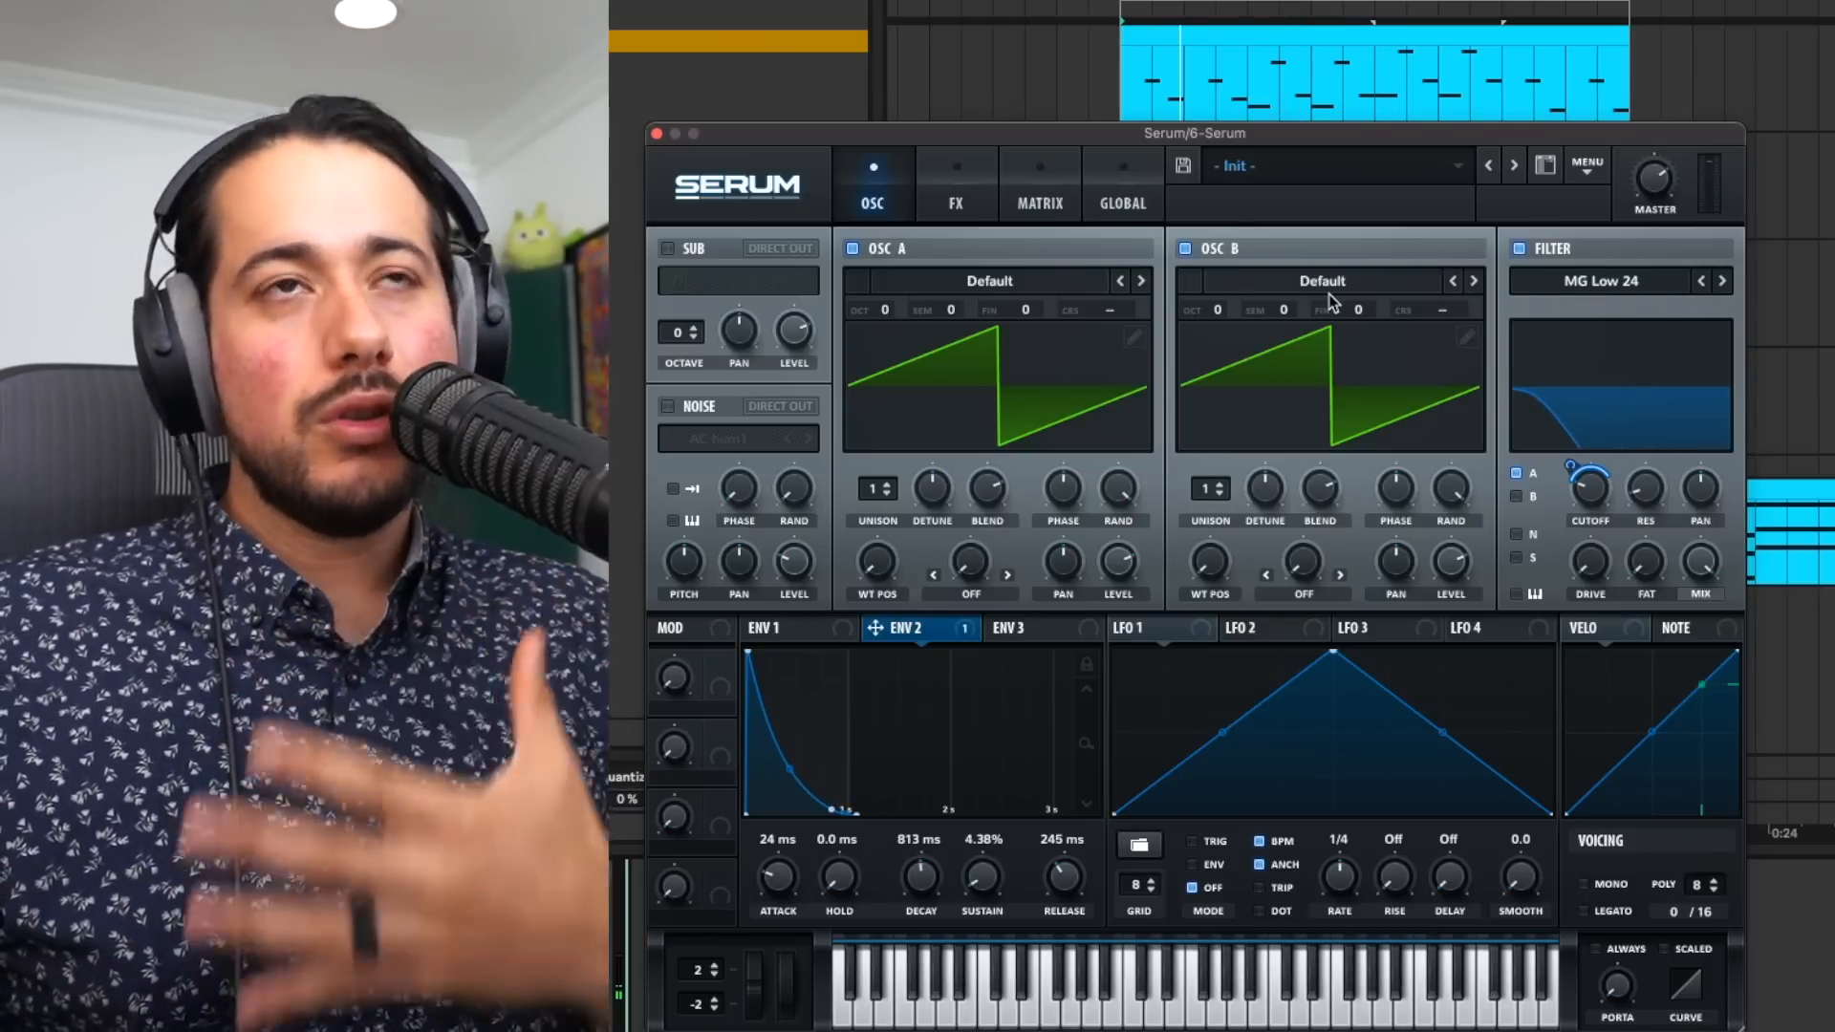
left_click(1329, 290)
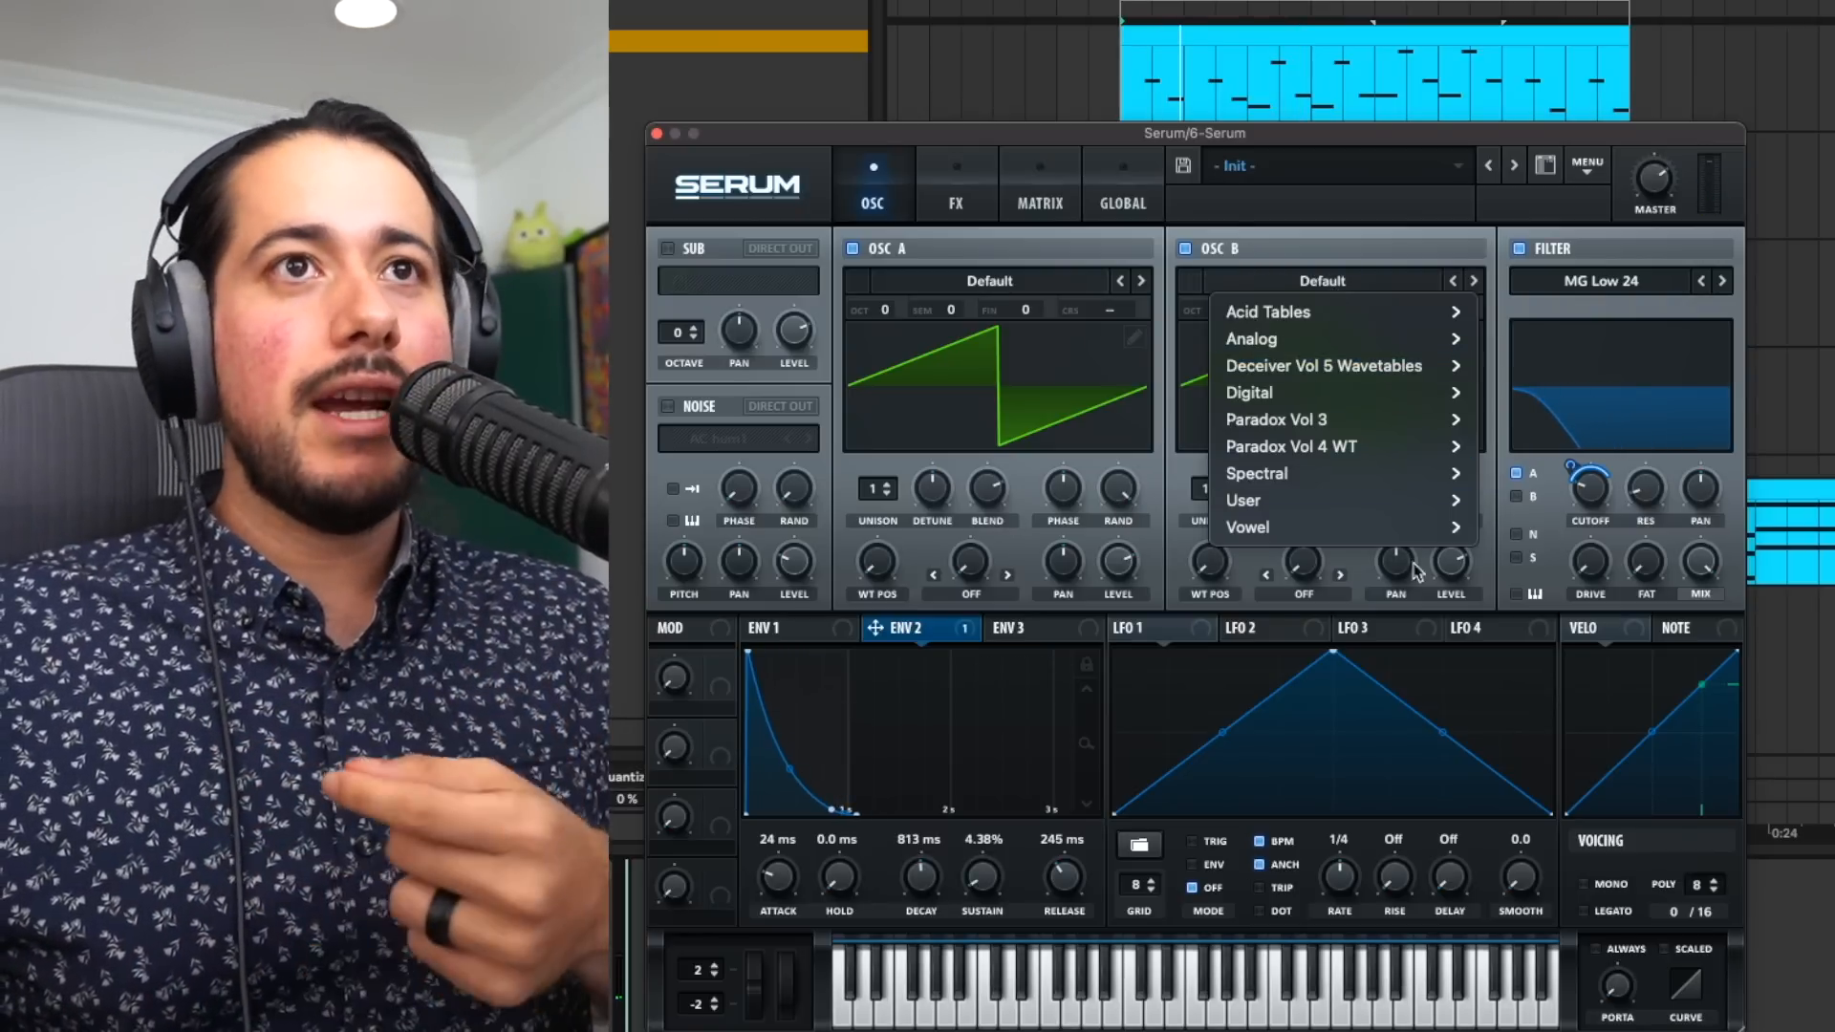
left_click_drag(959, 138, 969, 69)
left_click(957, 113)
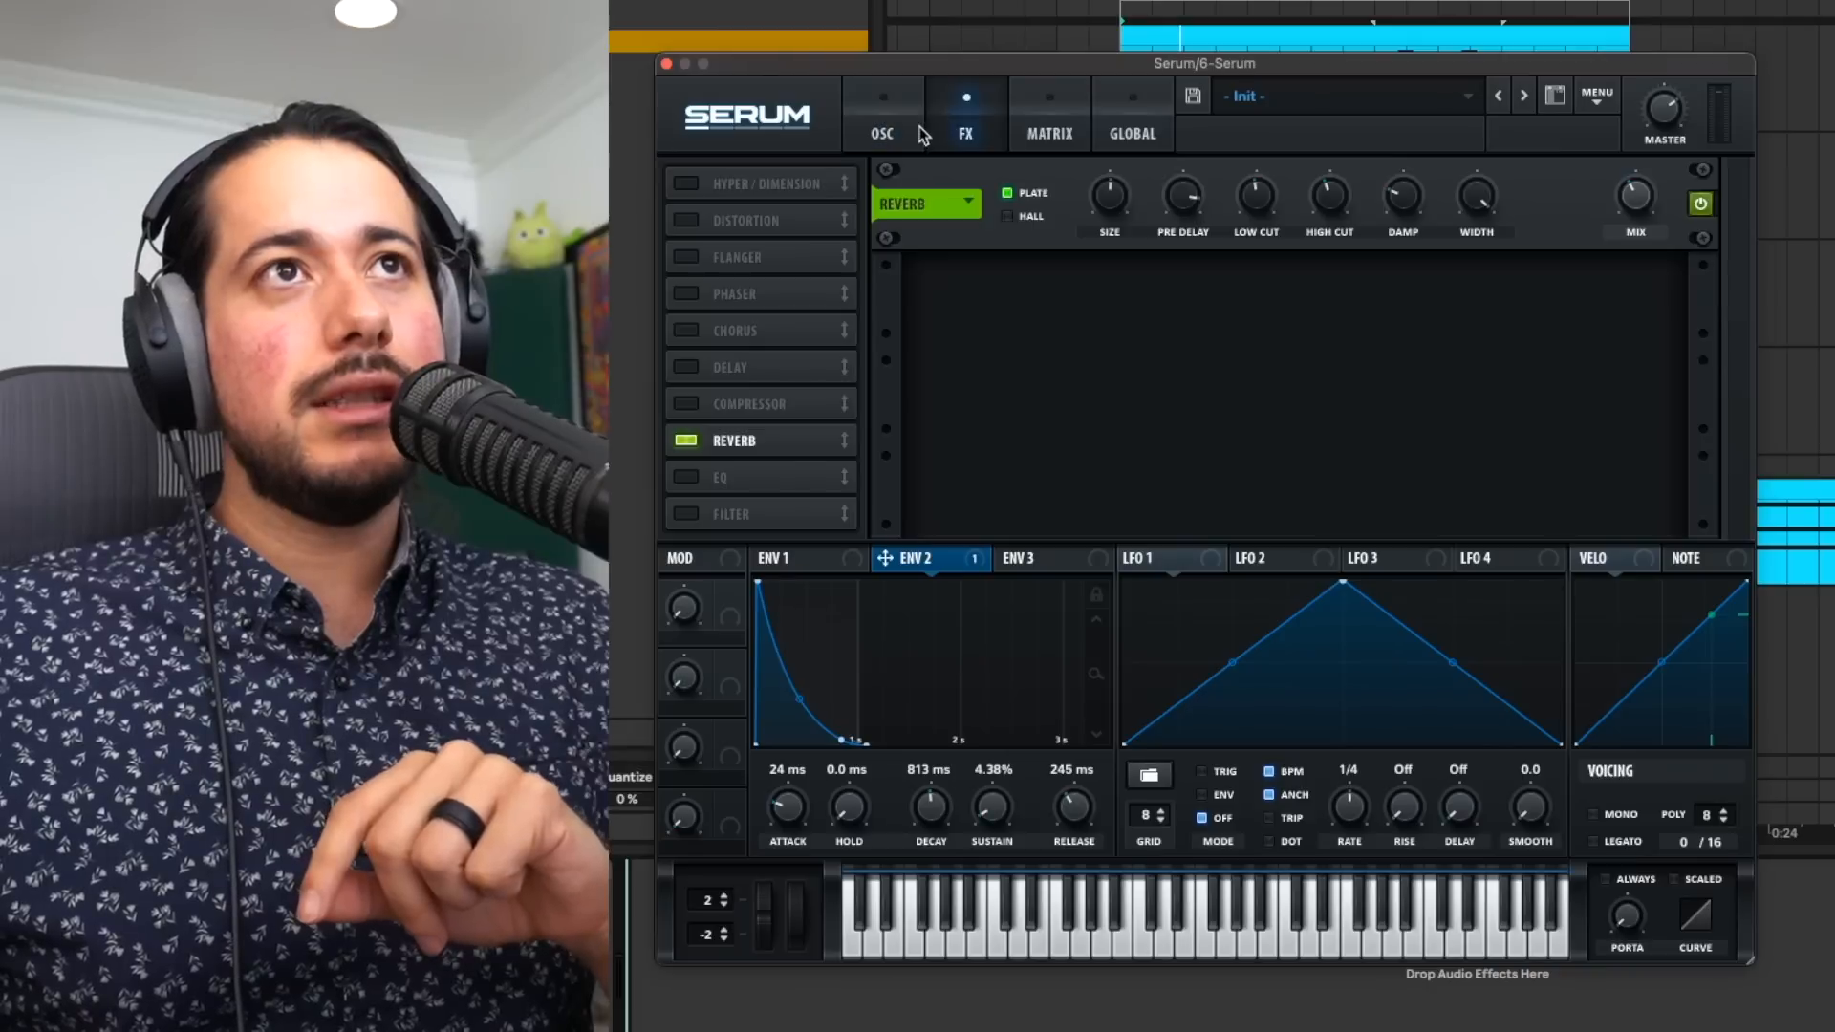
left_click(917, 126)
left_click(1401, 230)
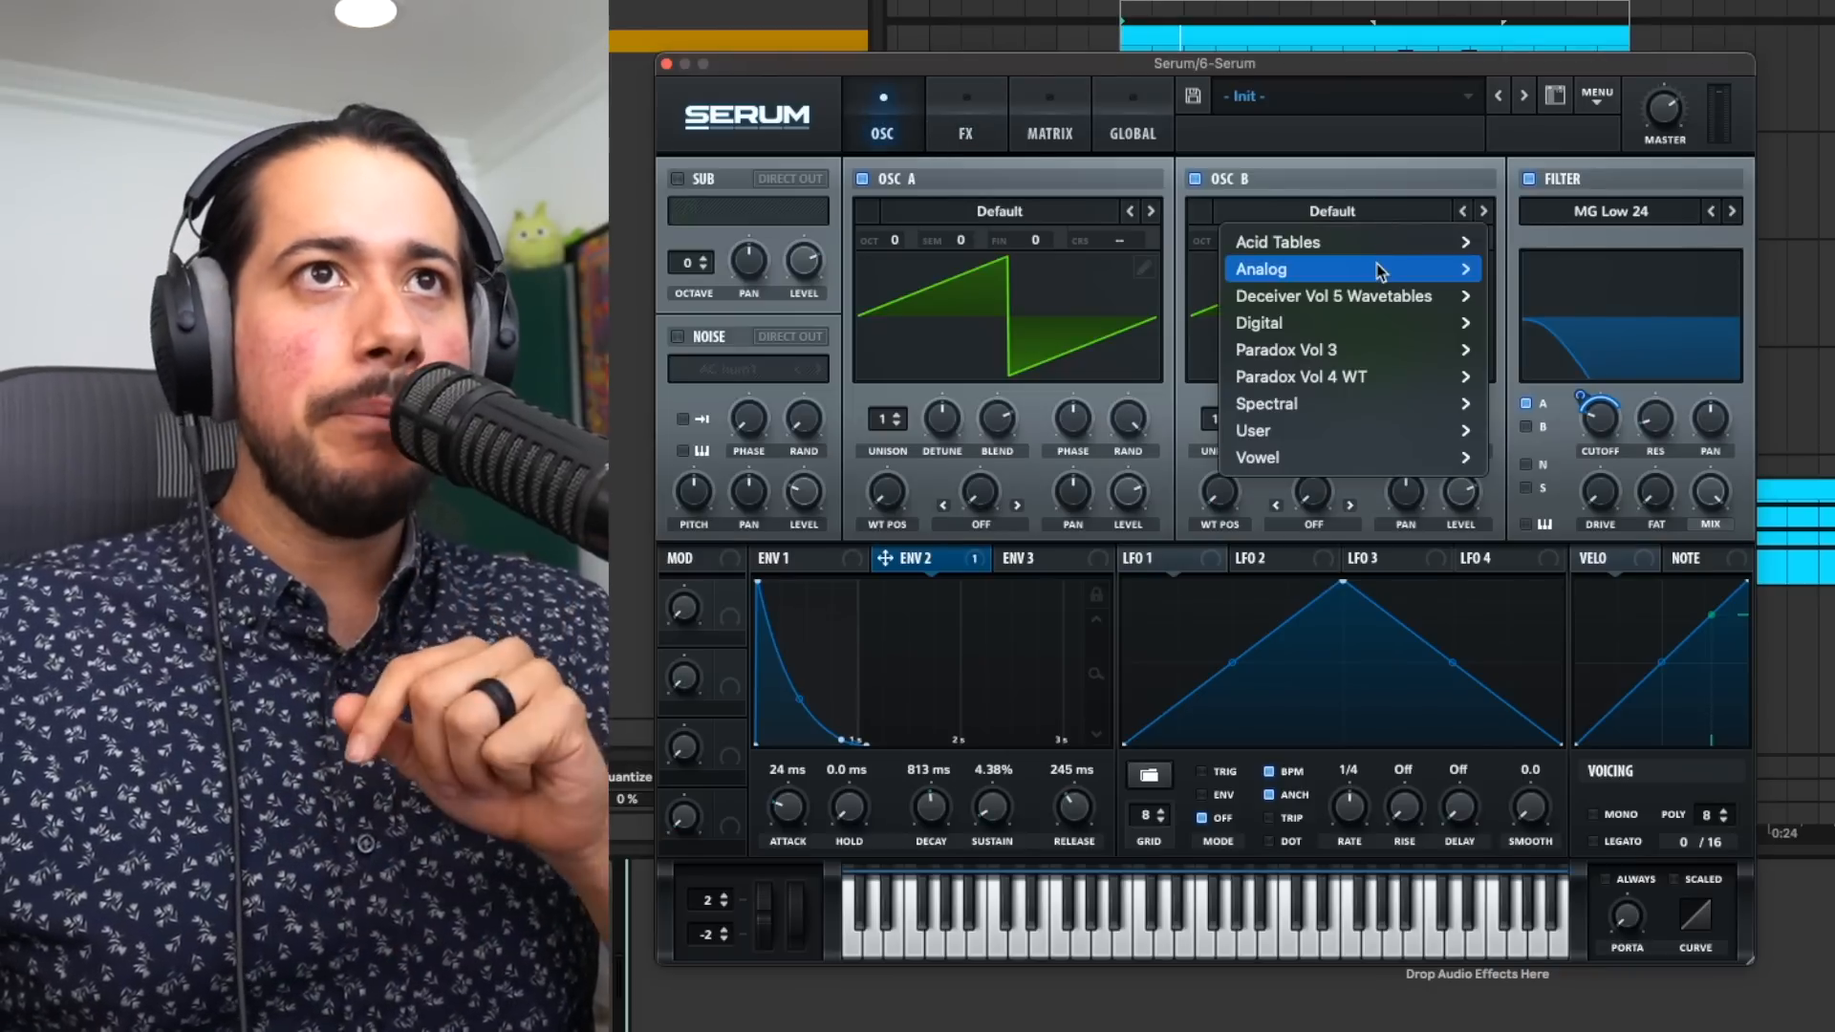
mouse_move(1385, 323)
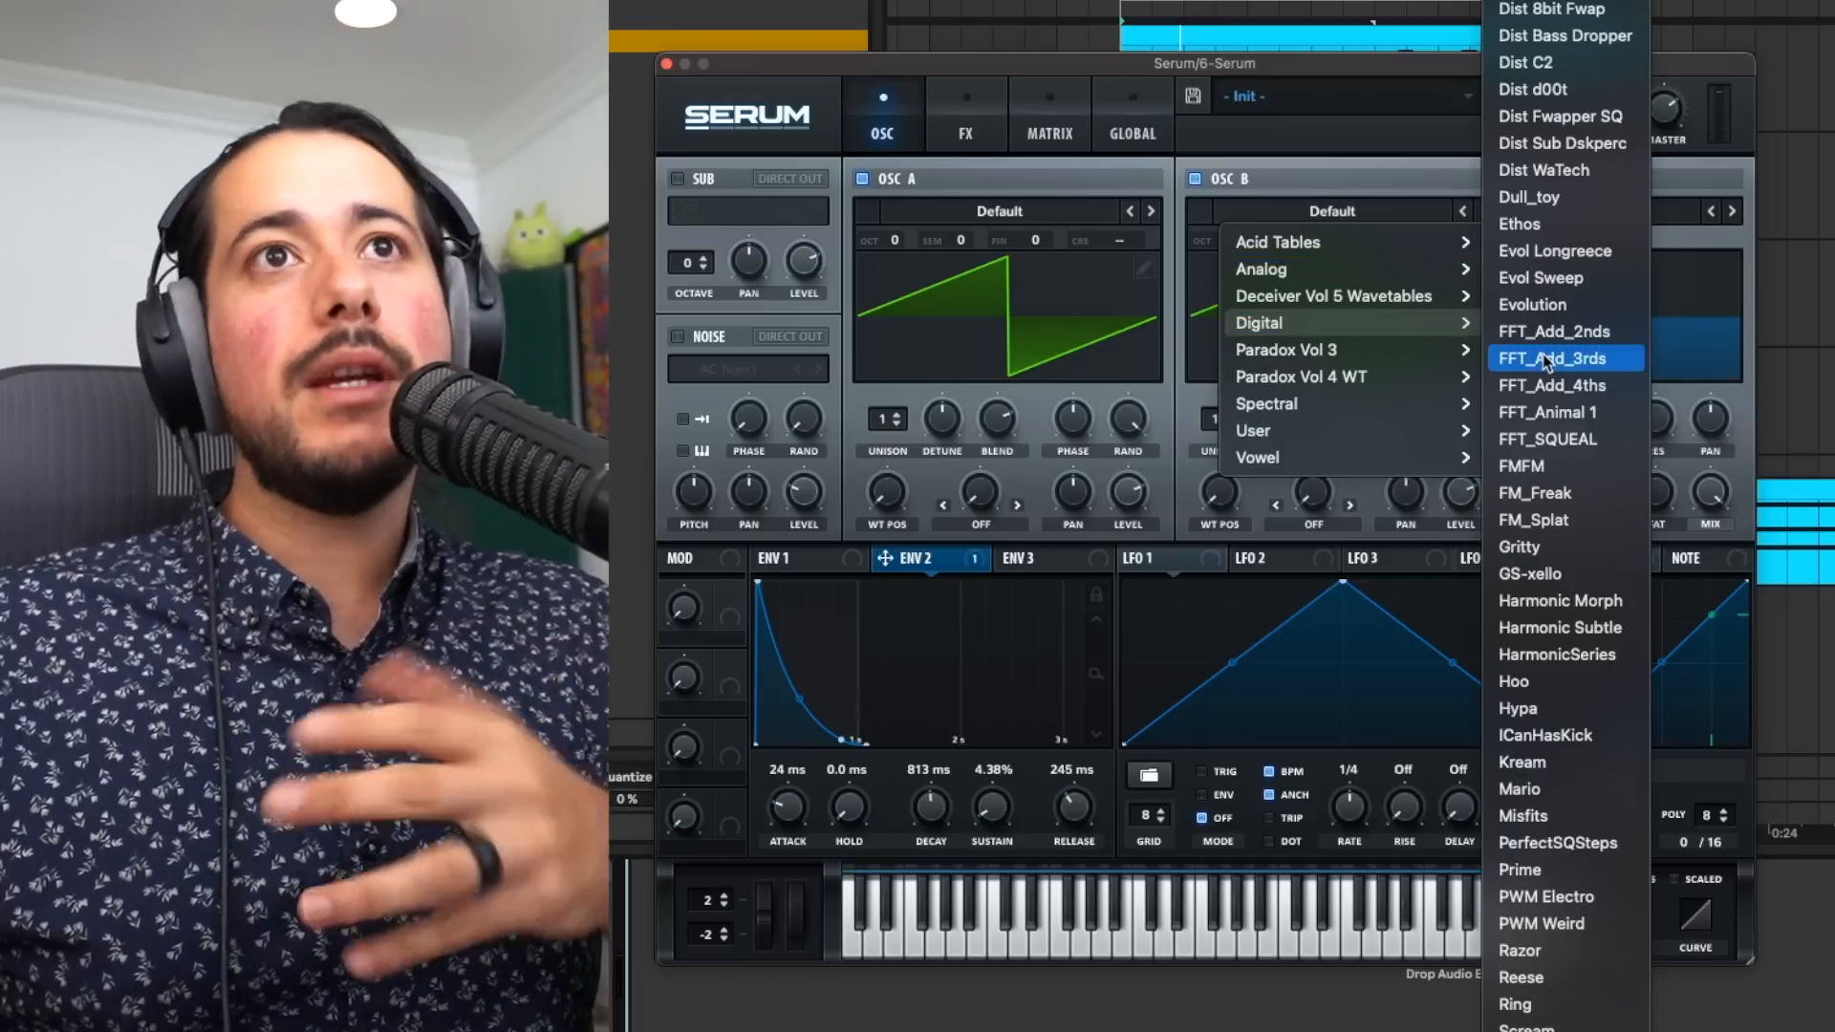
left_click(1533, 520)
- Raise oscillator B's wavetable position, set it to +2 octaves and 6 unison voices, lower its level, and route it through the MG Low 18 filter
left_click_drag(1220, 494, 1222, 450)
left_click_drag(1231, 240, 1233, 211)
left_click_drag(1229, 426, 1231, 387)
left_click_drag(1459, 493, 1455, 564)
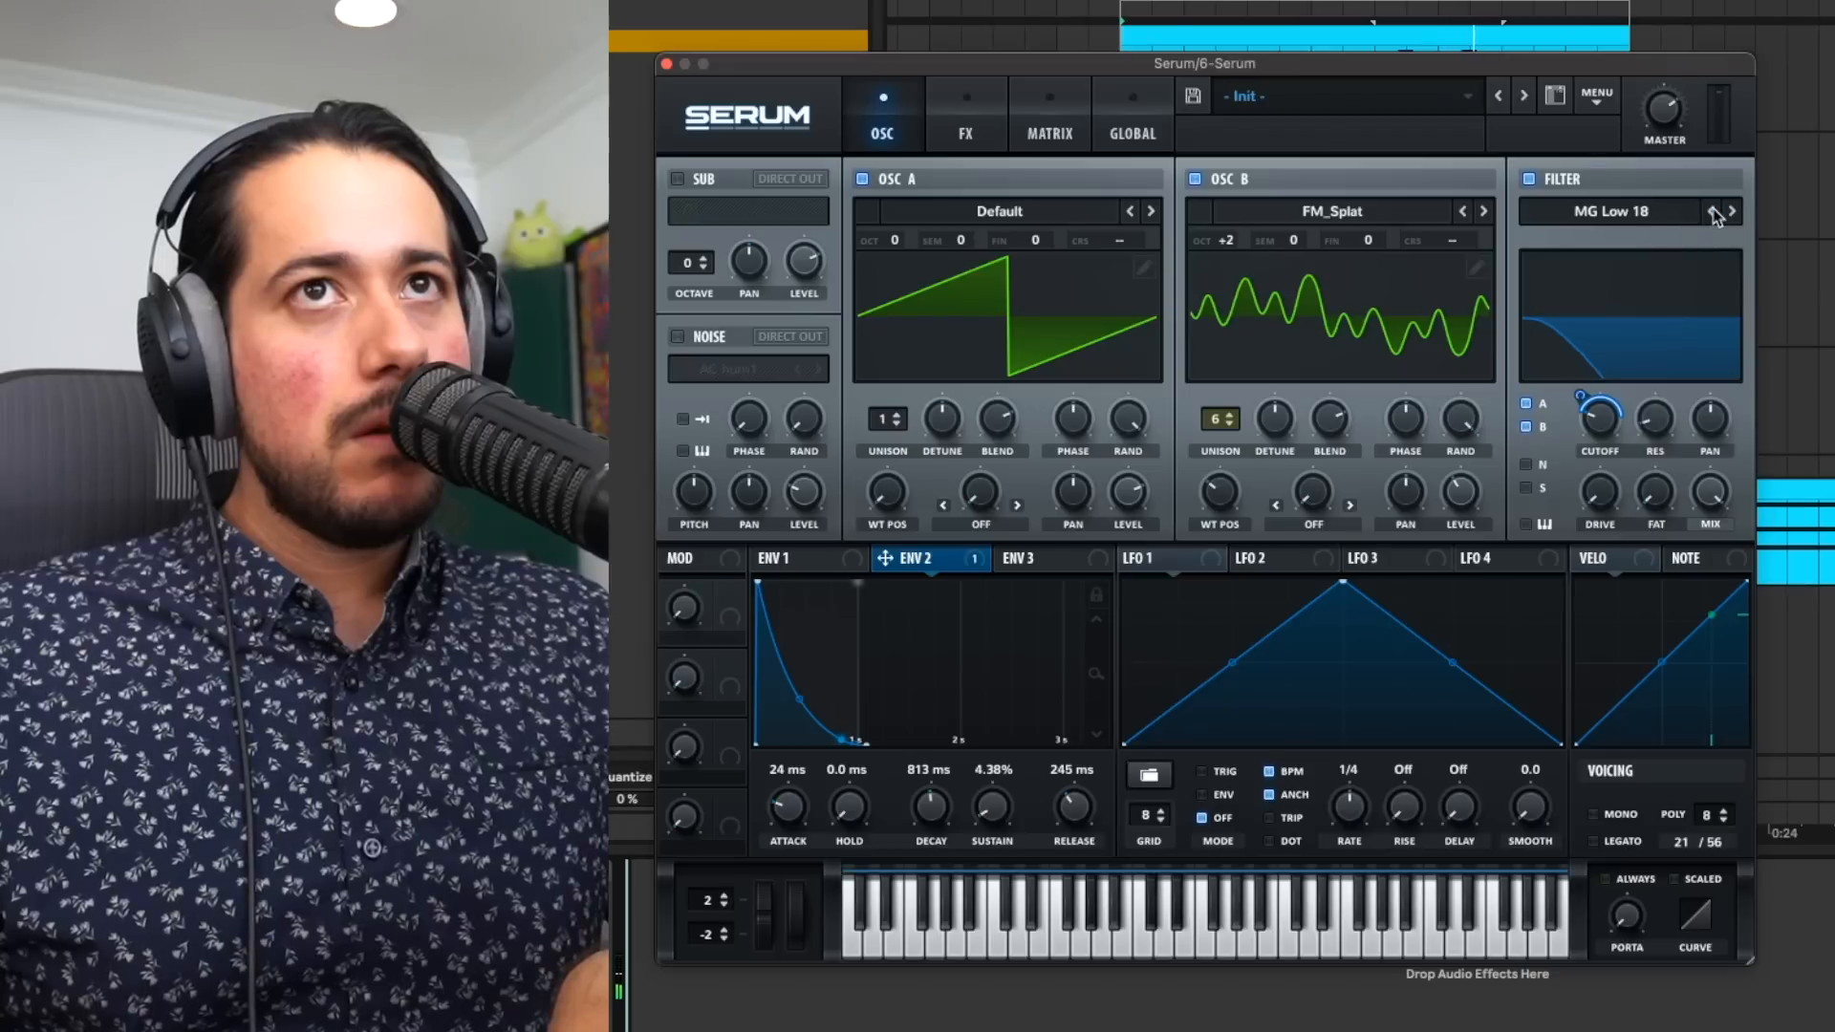
- Set oscillator B's level to 64% and octave to +1, and Envelope 2's decay to 1.82 s and release to 906 ms
left_click_drag(1457, 492, 1480, 440)
left_click_drag(949, 795, 951, 778)
left_click_drag(1074, 789, 1076, 776)
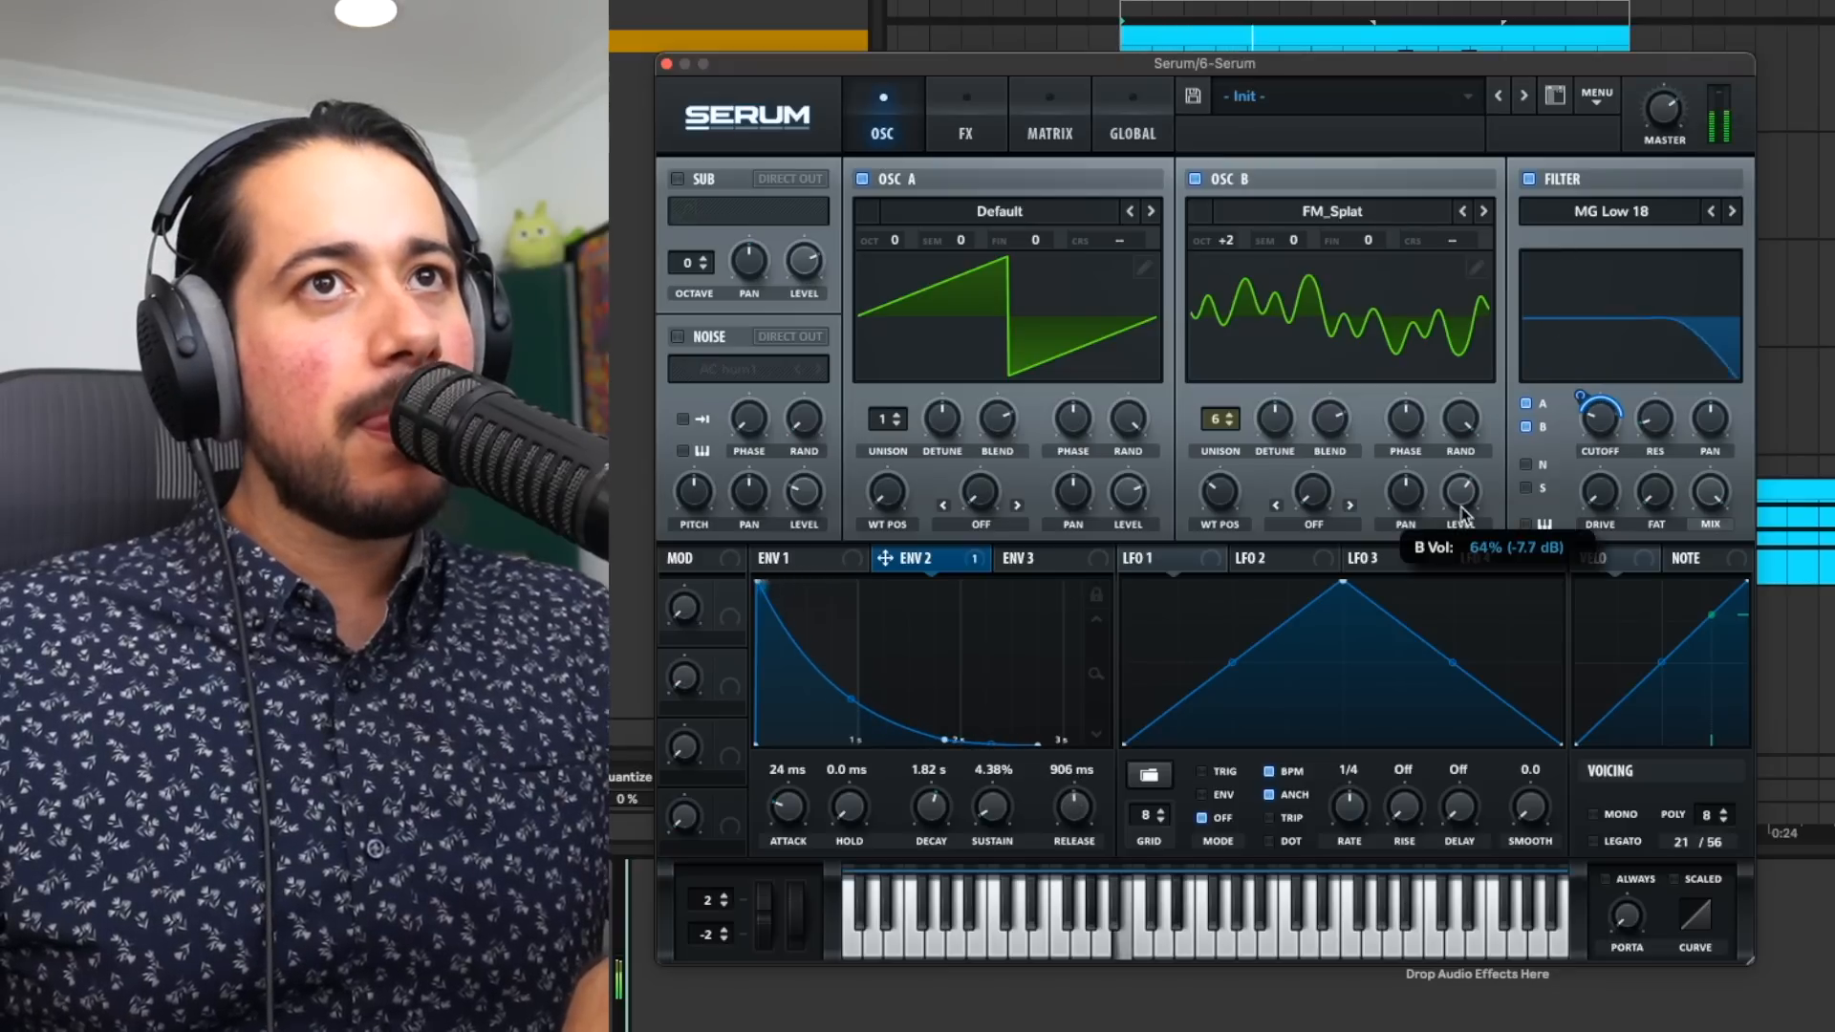
left_click_drag(1235, 243, 1233, 256)
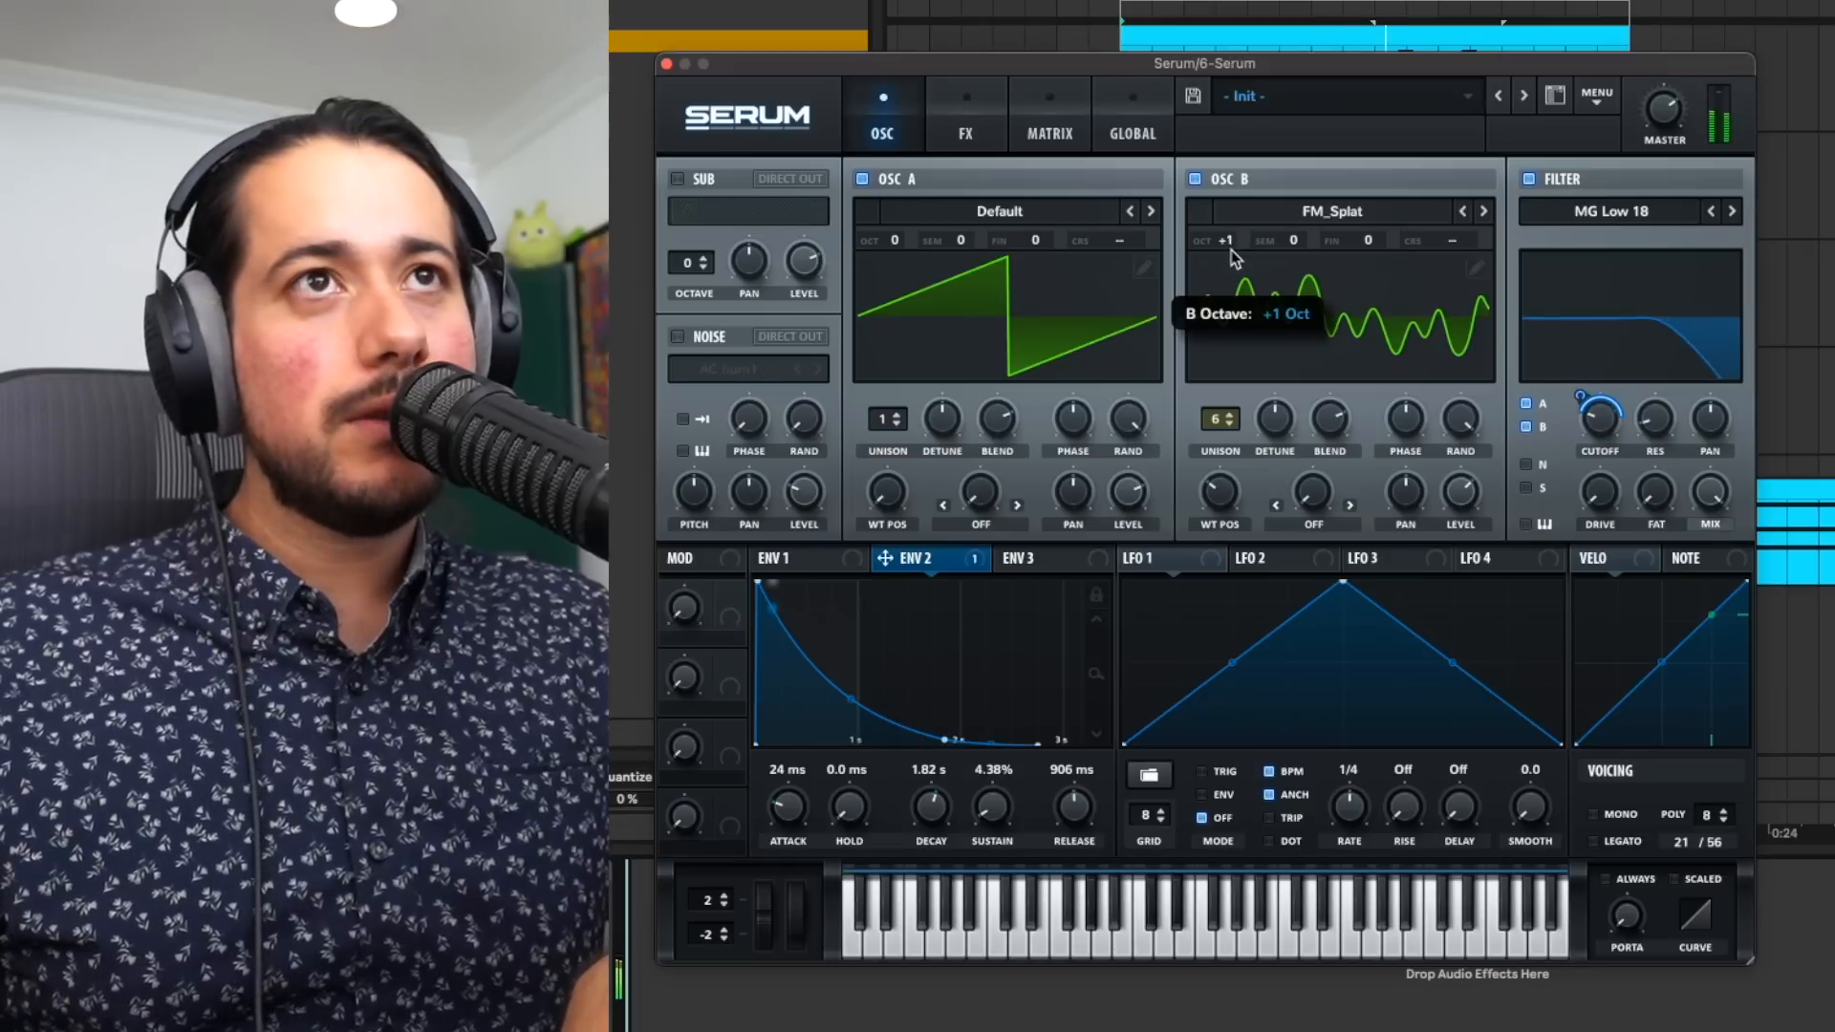